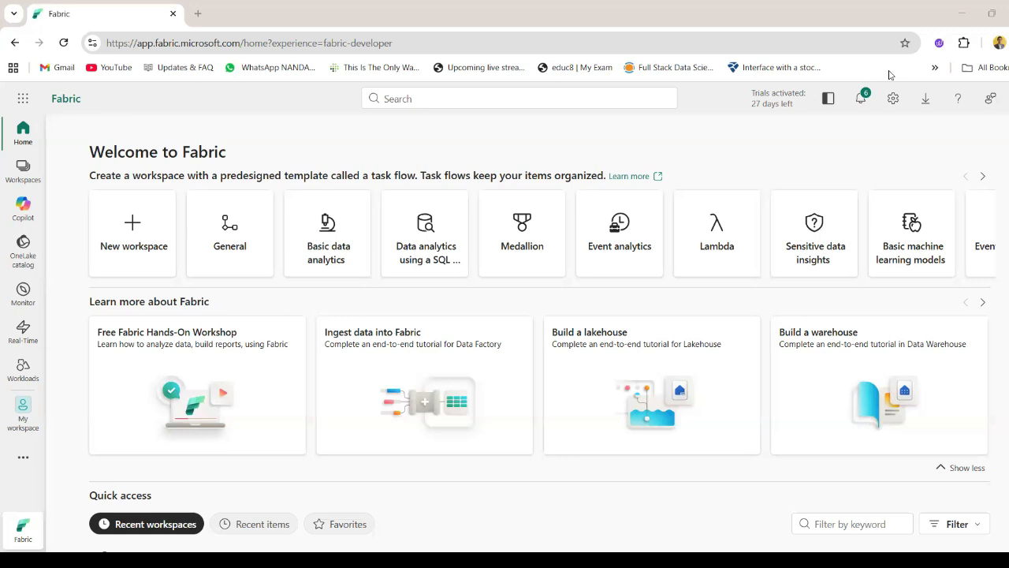
Create a new workspace named RTA_eventstream
{"action": "left_click", "coordinate": [138, 226]}
{"action": "type", "text": "RTA"}
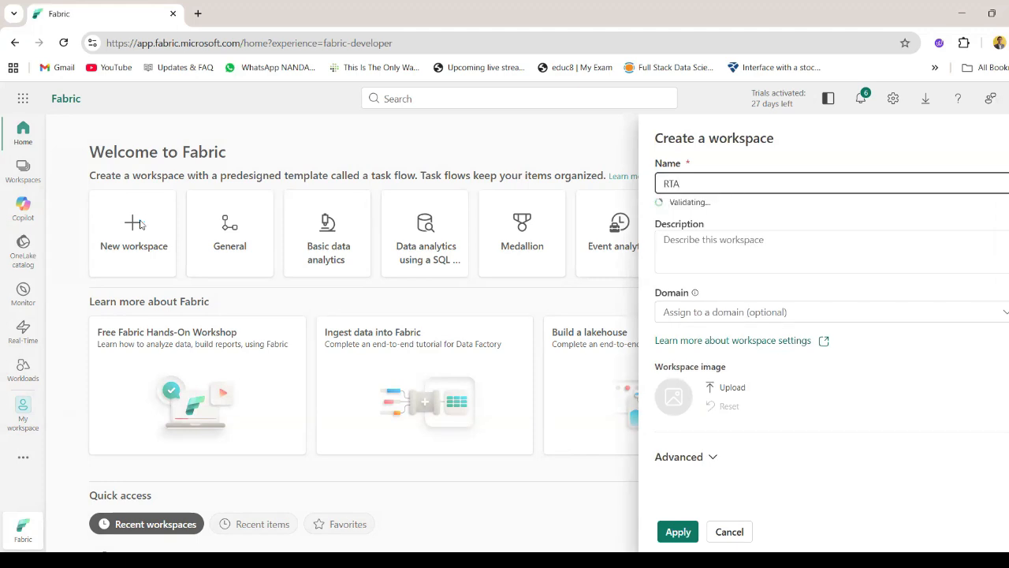
{"action": "type", "text": "_ee"}
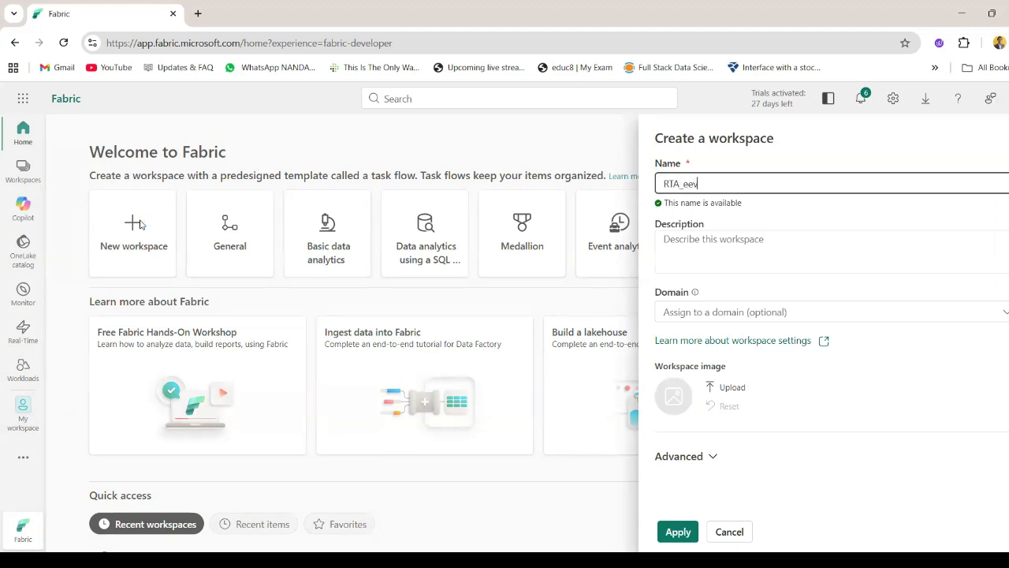
{"action": "key", "text": "BackSpace"}
{"action": "type", "text": "ventstream"}
{"action": "key", "text": "Return"}
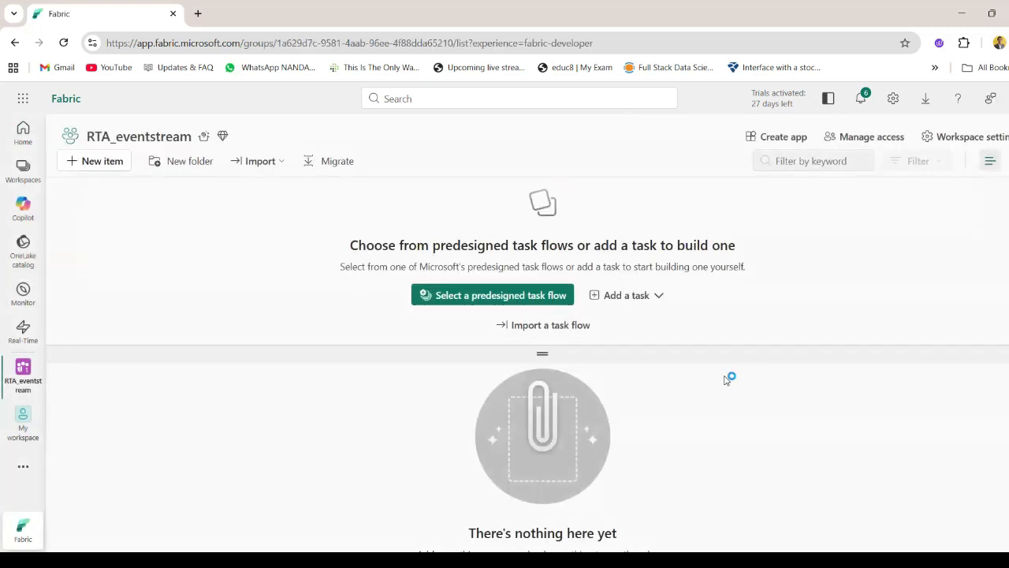
Create an Eventhouse named Rta_bicycle in the RTA_eventstream workspace and dismiss its welcome message and guided tour
{"action": "left_click", "coordinate": [100, 165]}
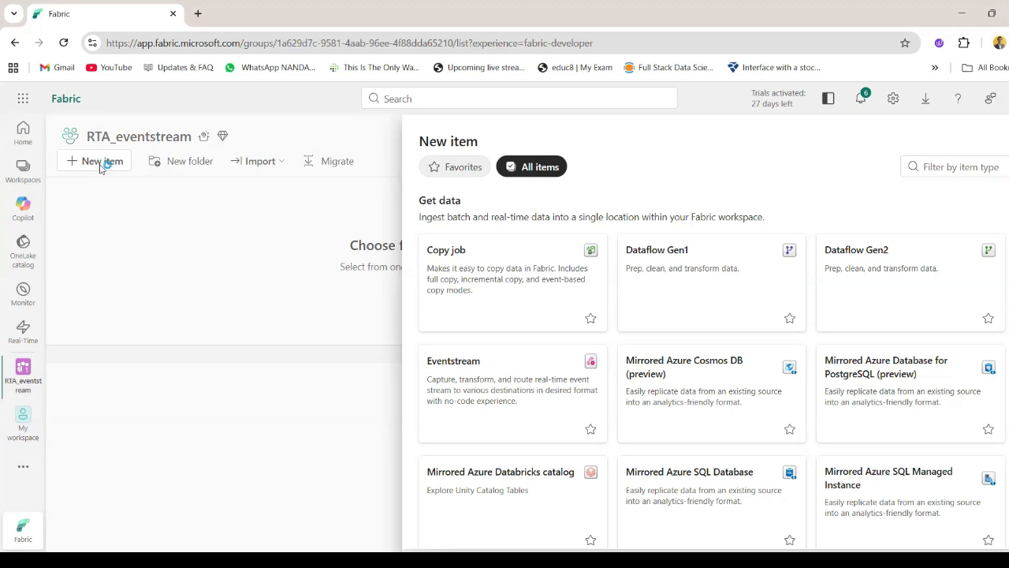
{"action": "left_click", "coordinate": [947, 168]}
{"action": "type", "text": "Eve"}
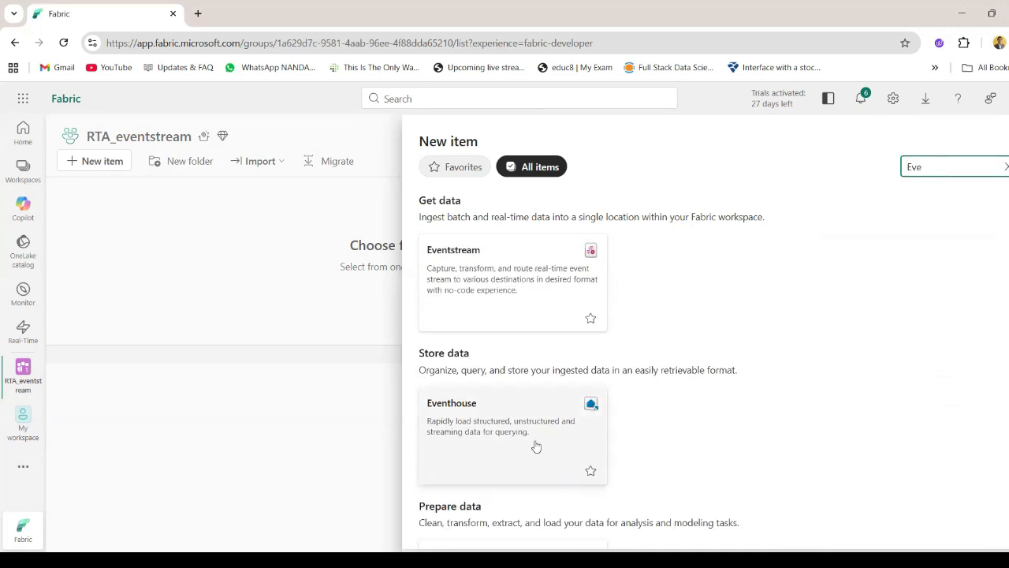
{"action": "left_click", "coordinate": [535, 446]}
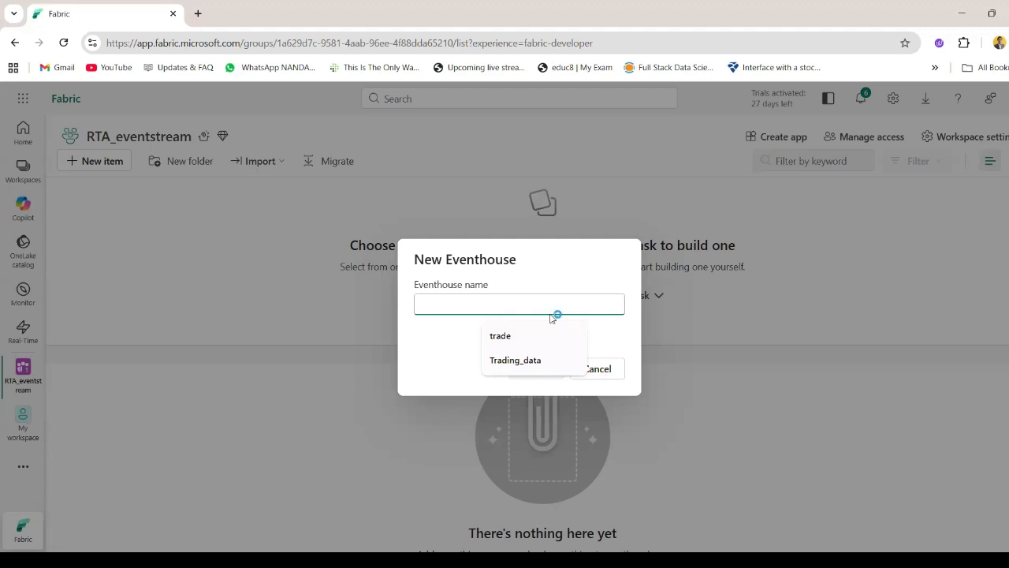
{"action": "type", "text": "Rta_byc"}
{"action": "key", "text": "BackSpace"}
{"action": "key", "text": "BackSpace"}
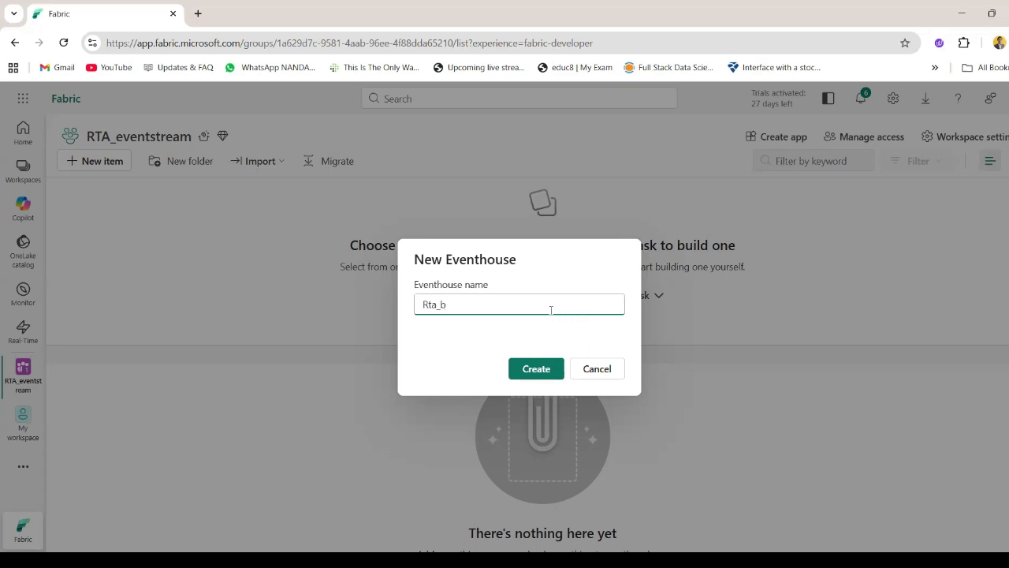
{"action": "type", "text": "icycle"}
{"action": "left_click", "coordinate": [532, 369]}
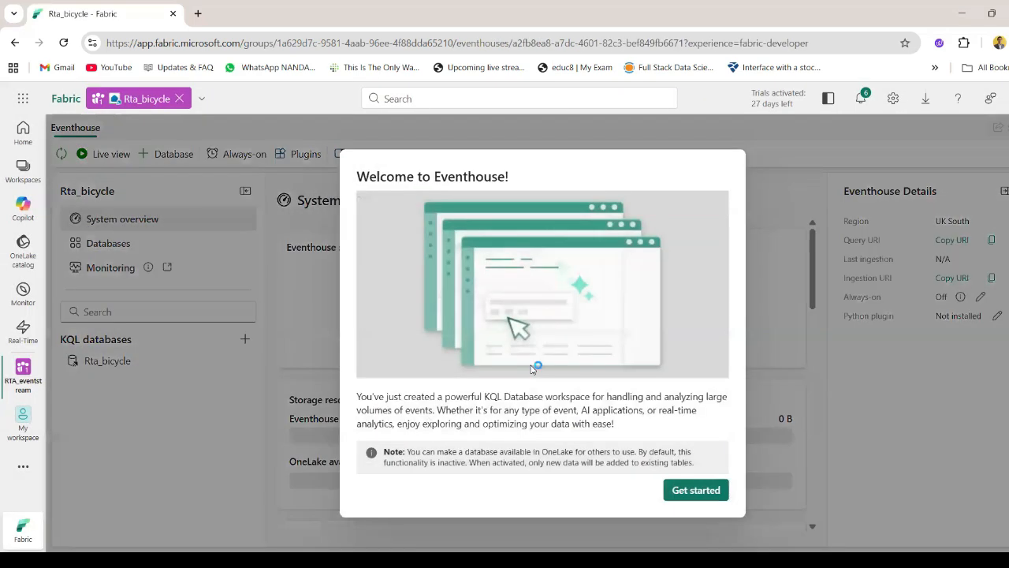
{"action": "left_click", "coordinate": [704, 498]}
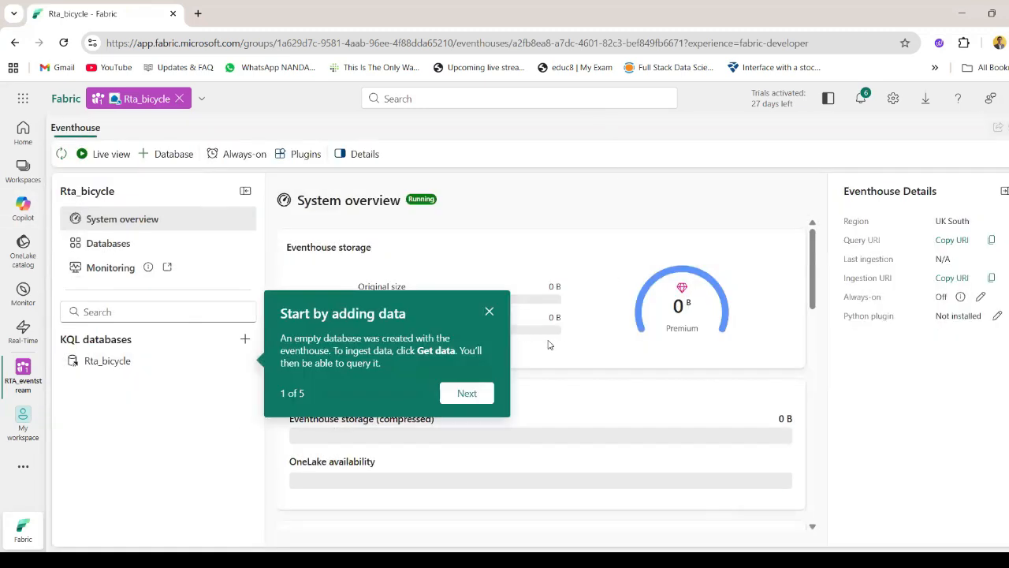
{"action": "left_click", "coordinate": [489, 312]}
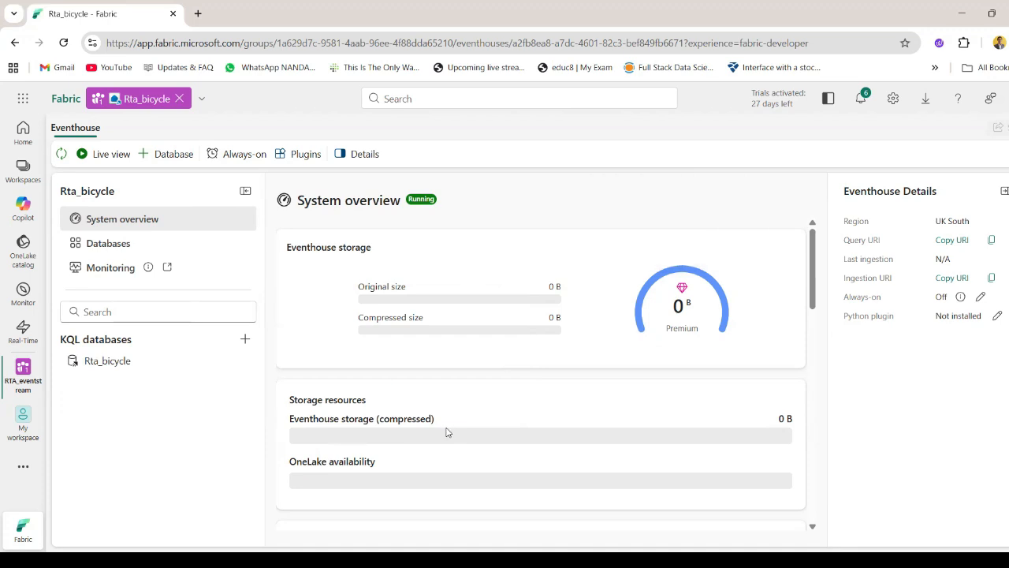
Examine the Eventhouse system overview, including storage, activity, ingestion, top databases, top users and recent events
{"action": "scroll", "coordinate": [443, 481], "scroll_direction": "down", "scroll_amount": 3}
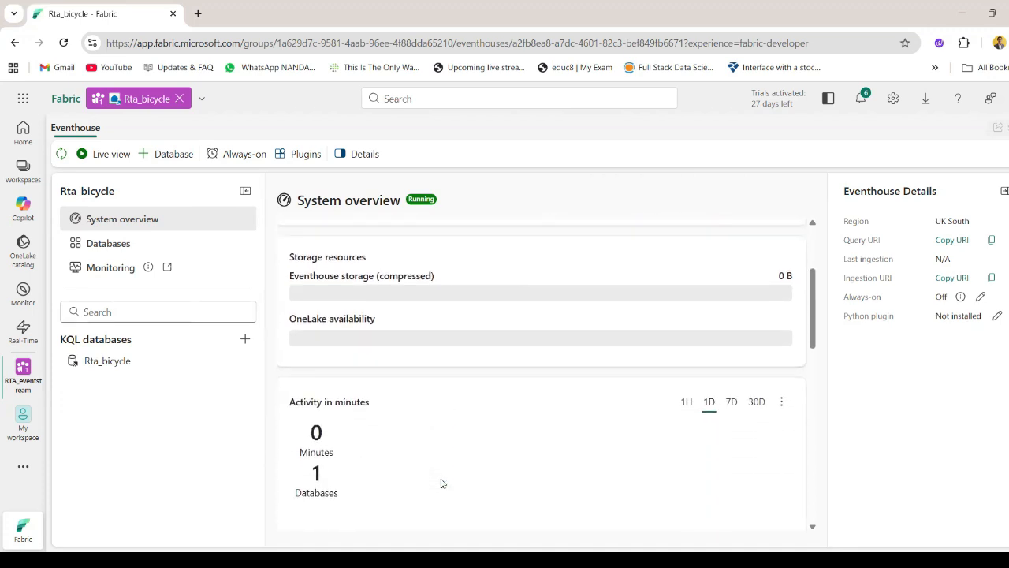
{"action": "scroll", "coordinate": [443, 481], "scroll_direction": "down", "scroll_amount": 1}
{"action": "scroll", "coordinate": [444, 480], "scroll_direction": "down", "scroll_amount": 1}
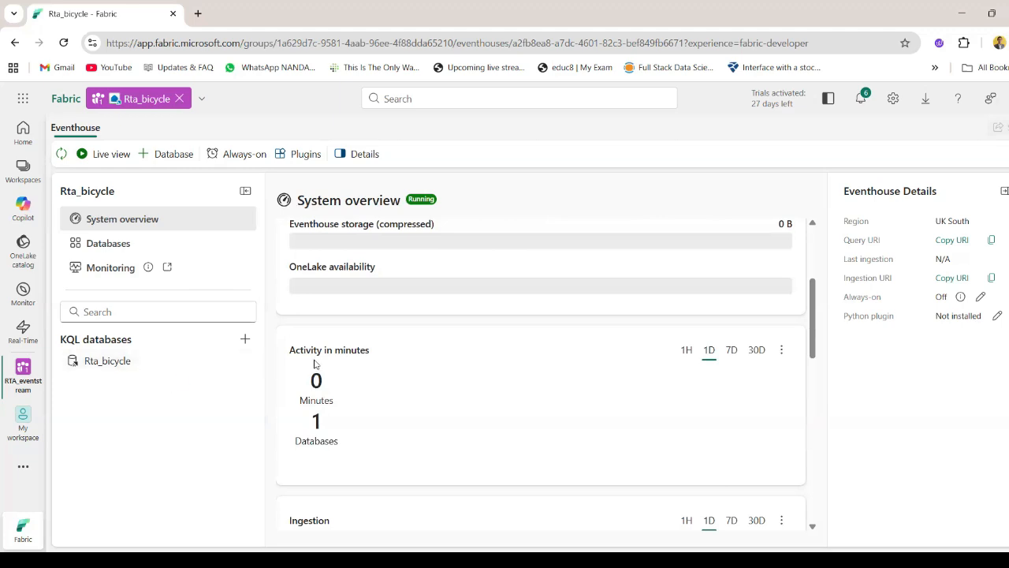
{"action": "scroll", "coordinate": [316, 430], "scroll_direction": "down", "scroll_amount": 3}
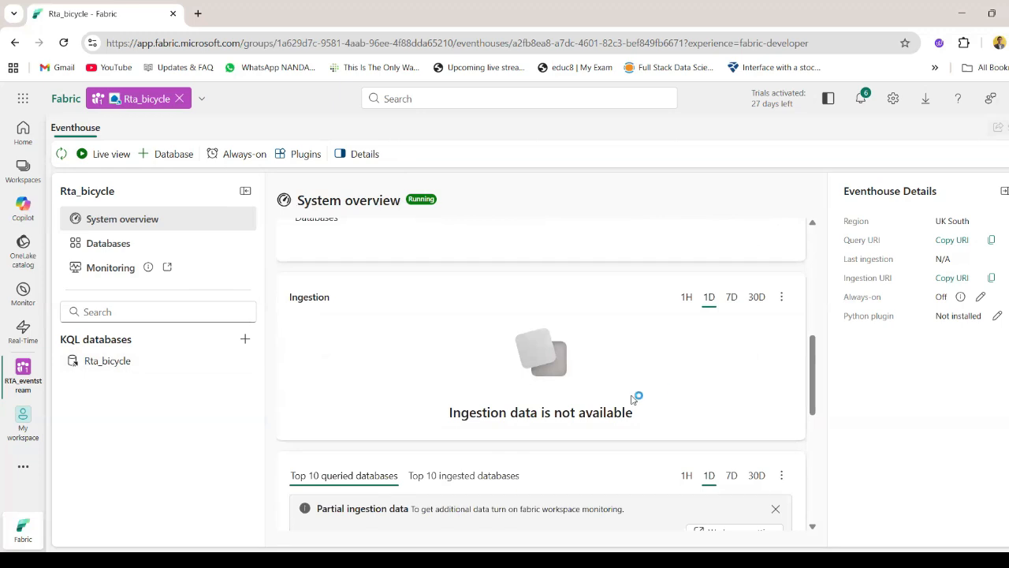
{"action": "scroll", "coordinate": [552, 402], "scroll_direction": "down", "scroll_amount": 3}
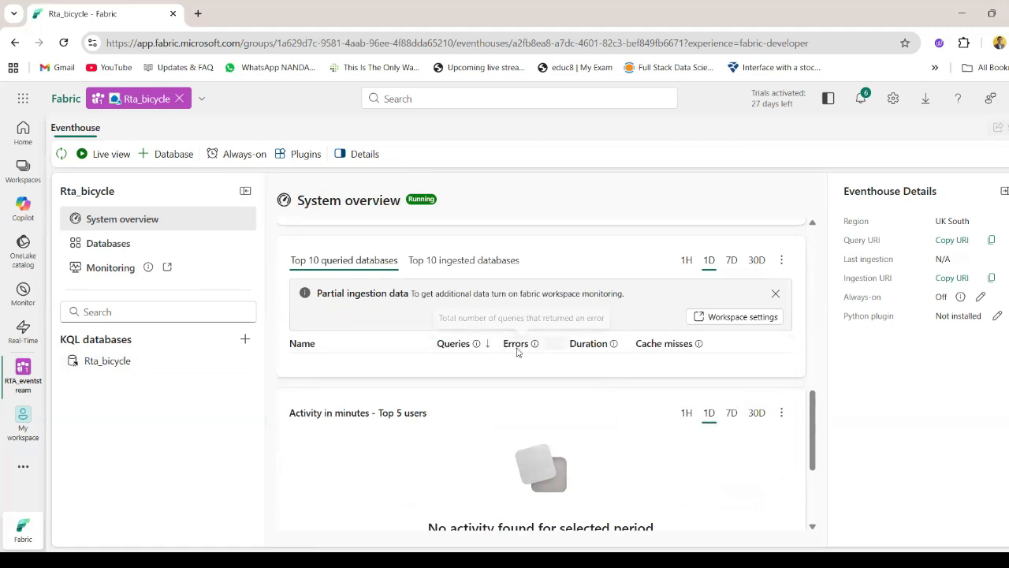
{"action": "mouse_move", "coordinate": [602, 347]}
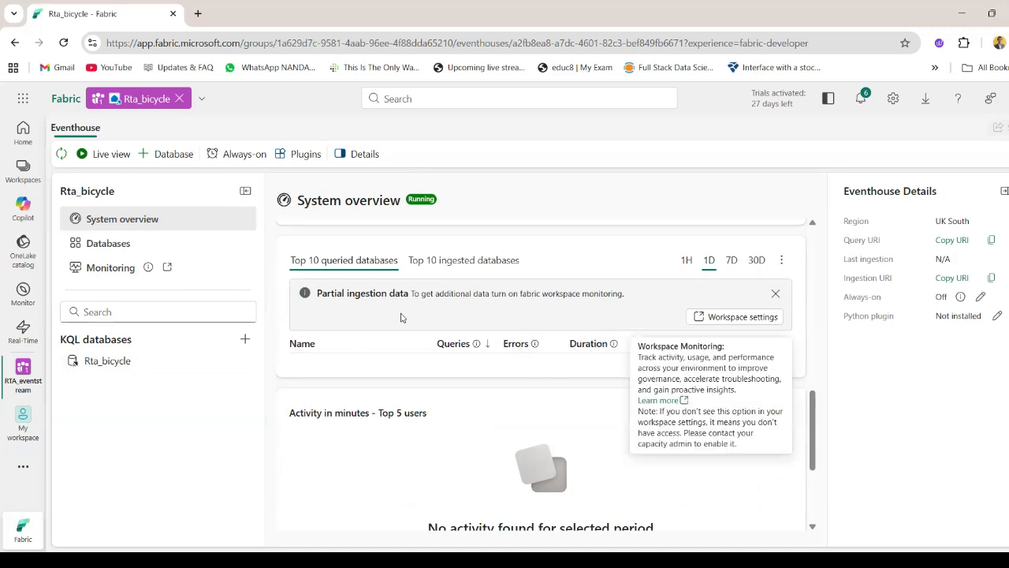
{"action": "scroll", "coordinate": [544, 313], "scroll_direction": "down", "scroll_amount": 1}
{"action": "scroll", "coordinate": [542, 313], "scroll_direction": "down", "scroll_amount": 2}
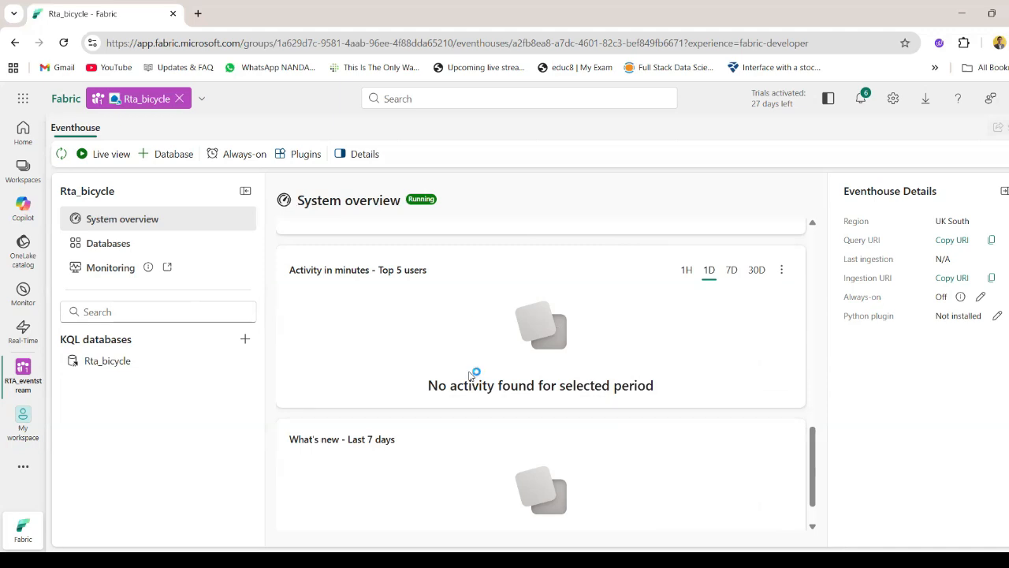
{"action": "scroll", "coordinate": [464, 323], "scroll_direction": "down", "scroll_amount": 1}
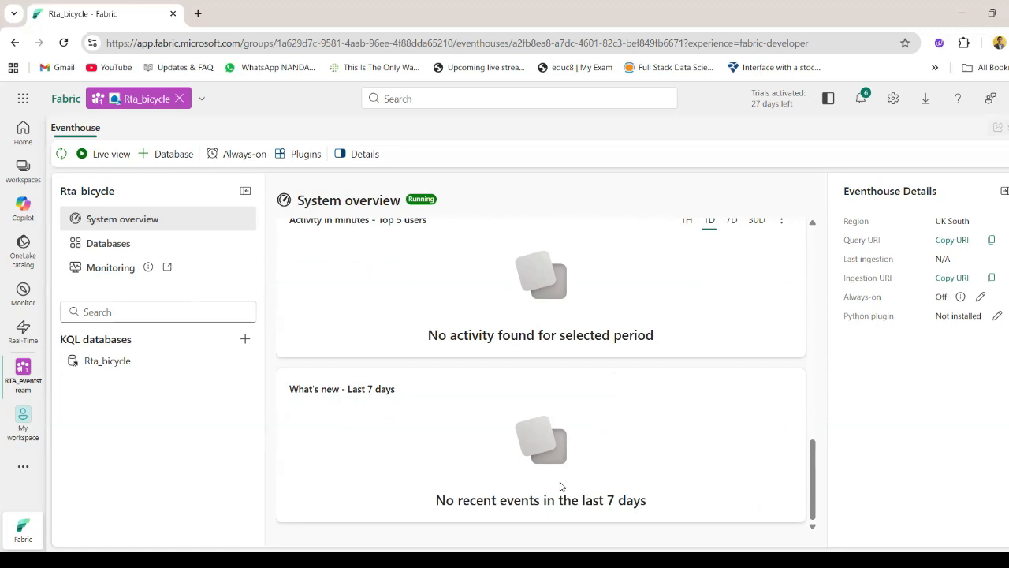
{"action": "scroll", "coordinate": [613, 476], "scroll_direction": "up", "scroll_amount": 10}
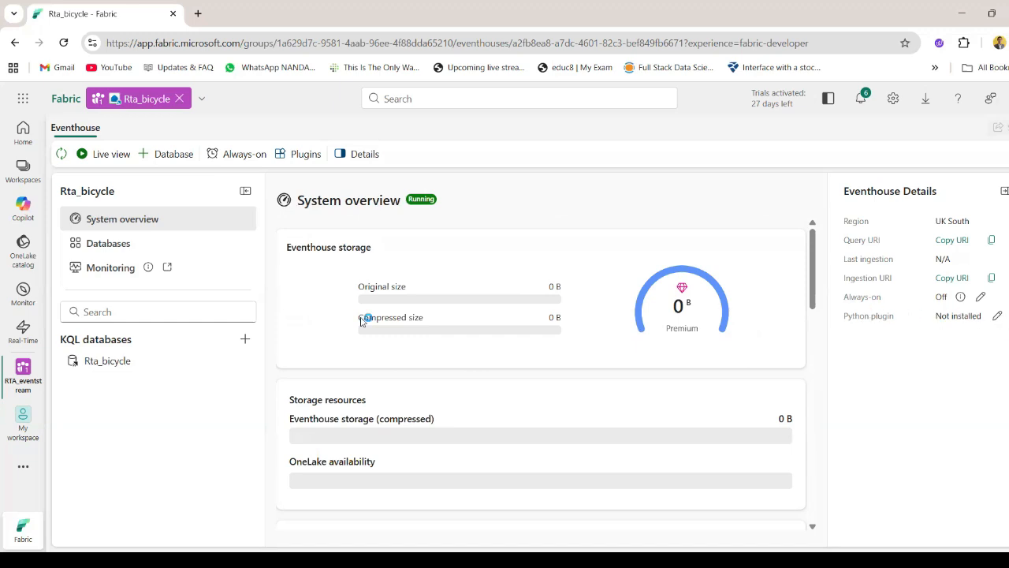
View the Eventhouse's database list and the workspace monitoring settings, then return to the system overview
{"action": "left_click", "coordinate": [93, 243]}
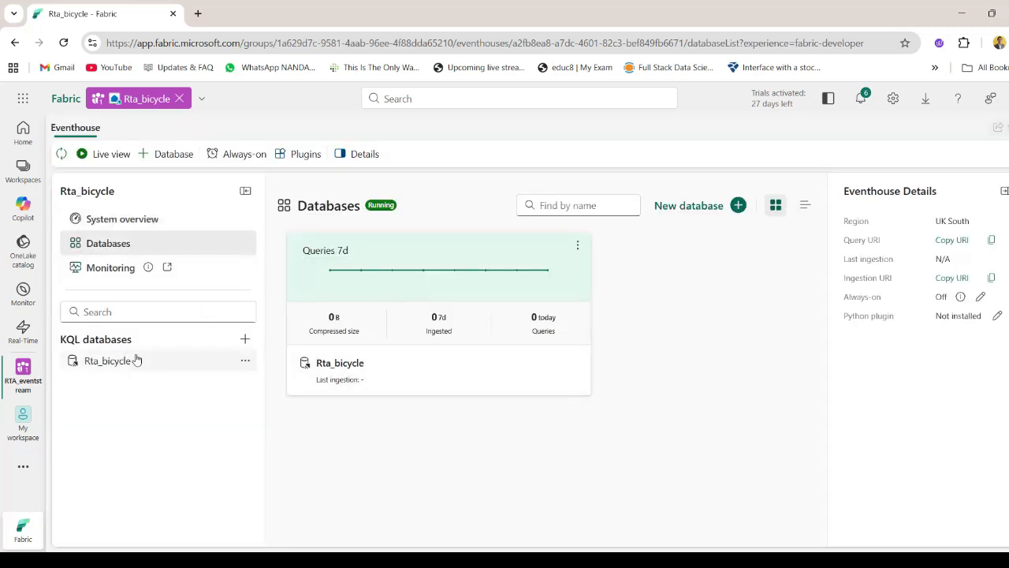
{"action": "left_click", "coordinate": [72, 269]}
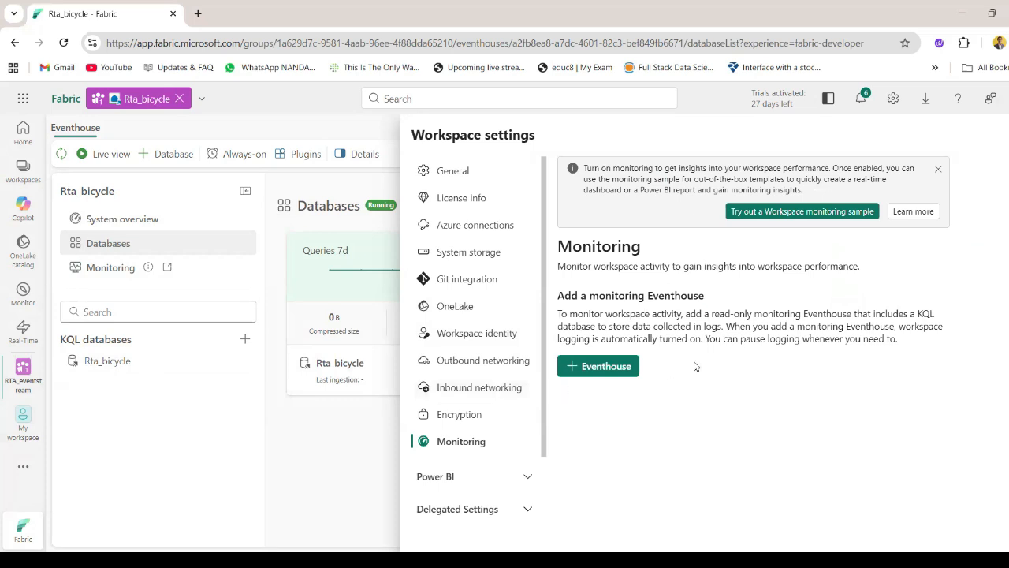
{"action": "left_click", "coordinate": [993, 136]}
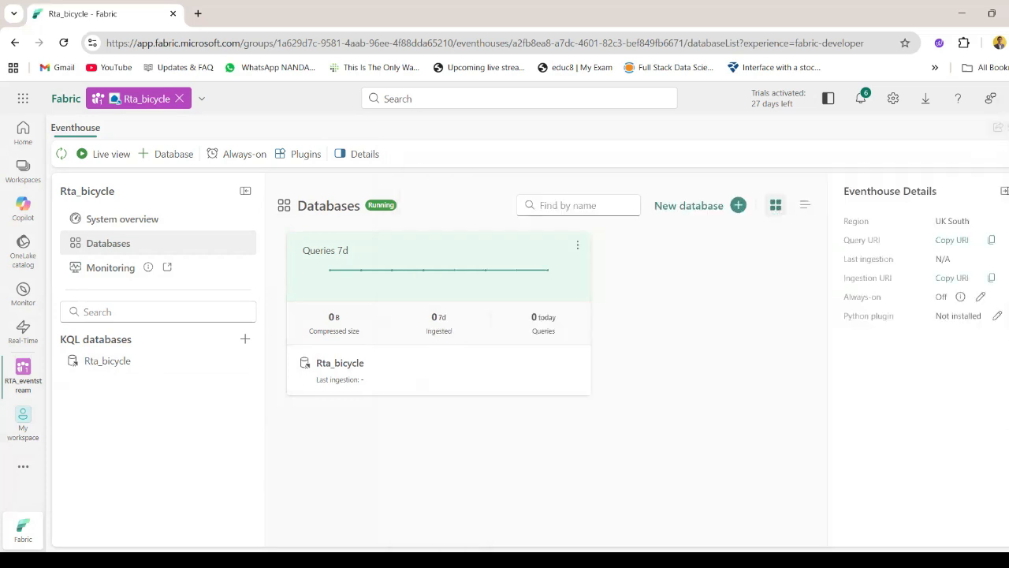
{"action": "left_click", "coordinate": [156, 224]}
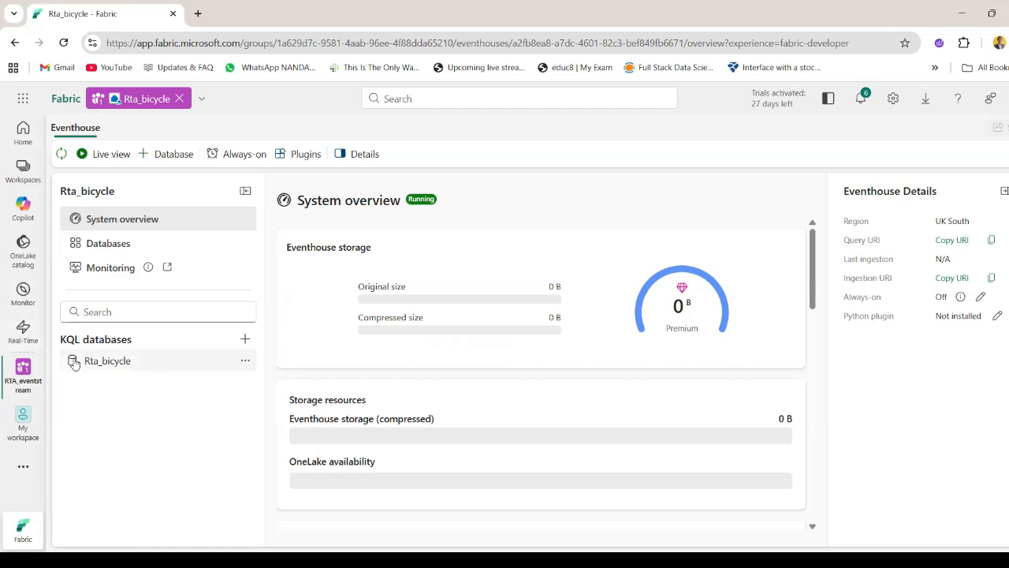
Open the Rta_bicycle KQL database and look through its queryset, tables, shortcuts, materialized views, functions and data streams
{"action": "left_click", "coordinate": [152, 368]}
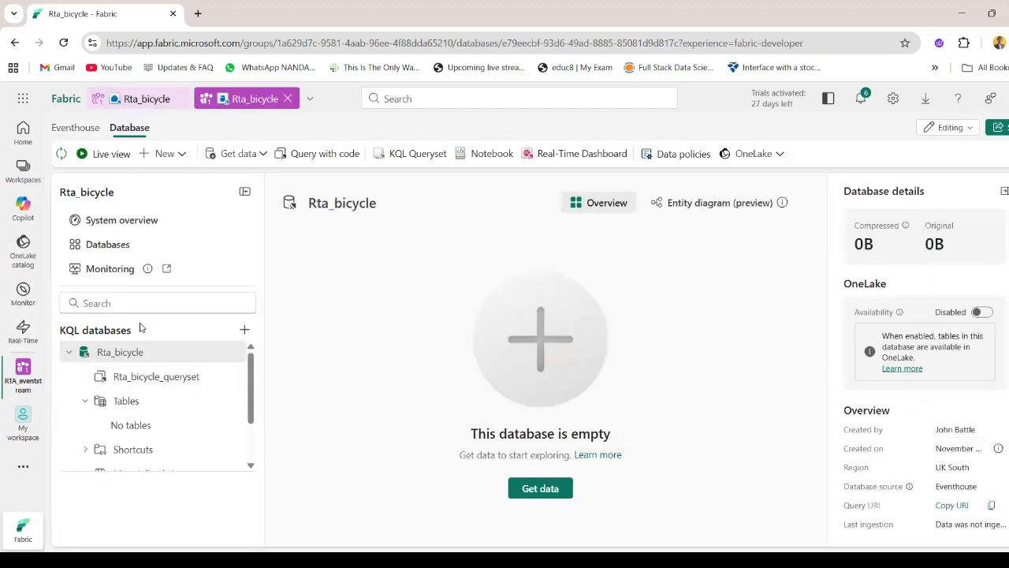
{"action": "scroll", "coordinate": [182, 422], "scroll_direction": "down", "scroll_amount": 1}
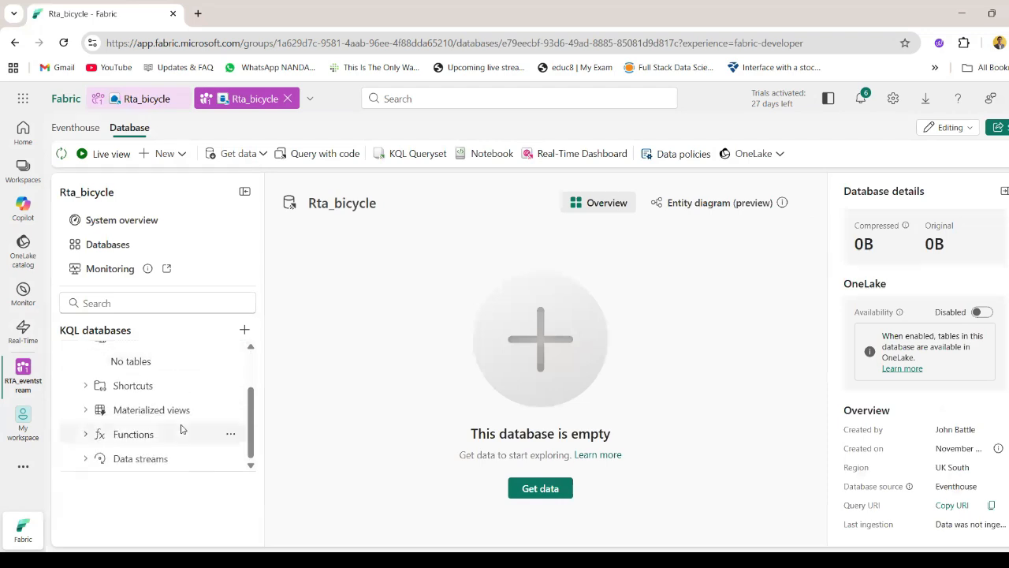
{"action": "scroll", "coordinate": [182, 428], "scroll_direction": "up", "scroll_amount": 1}
{"action": "scroll", "coordinate": [180, 427], "scroll_direction": "down", "scroll_amount": 1}
{"action": "scroll", "coordinate": [182, 419], "scroll_direction": "up", "scroll_amount": 1}
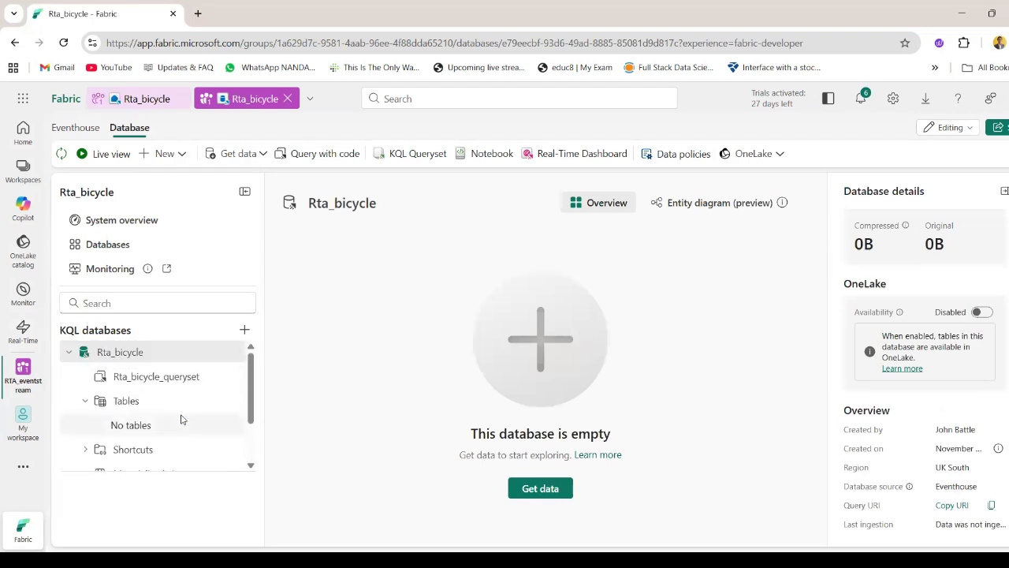
{"action": "scroll", "coordinate": [186, 417], "scroll_direction": "down", "scroll_amount": 1}
{"action": "scroll", "coordinate": [186, 410], "scroll_direction": "up", "scroll_amount": 1}
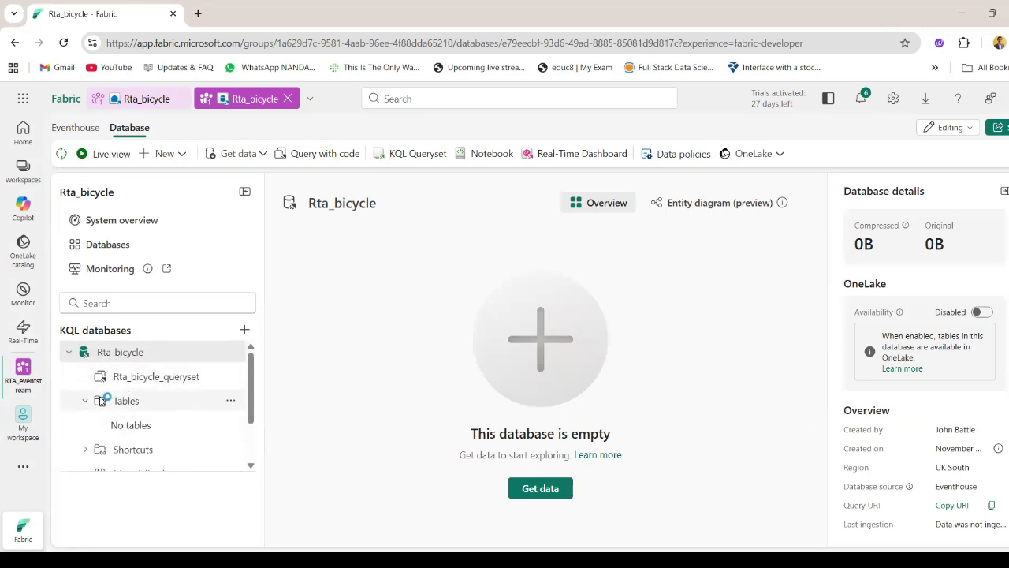
{"action": "scroll", "coordinate": [181, 419], "scroll_direction": "down", "scroll_amount": 2}
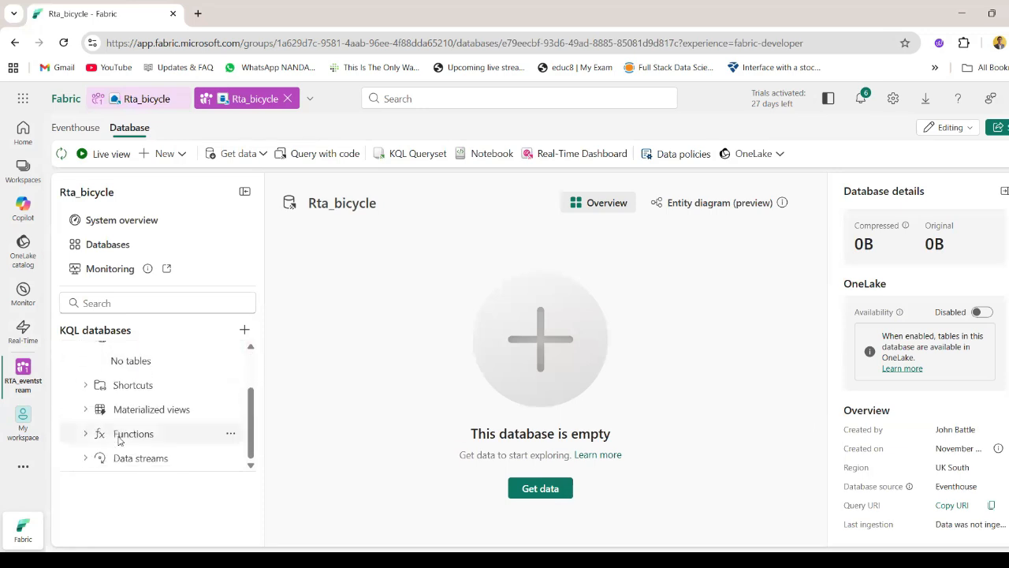
{"action": "scroll", "coordinate": [131, 461], "scroll_direction": "down", "scroll_amount": 1}
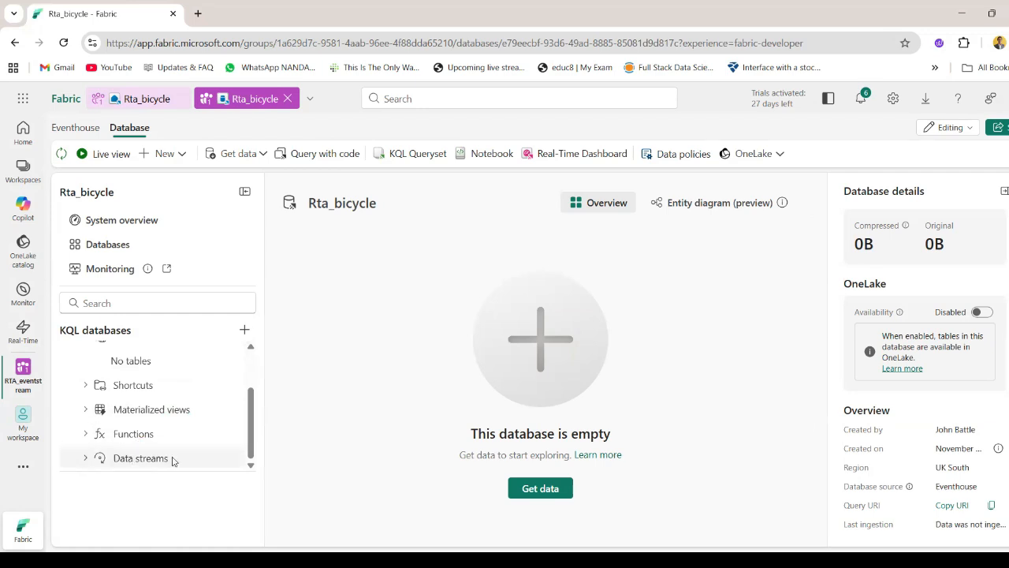
{"action": "scroll", "coordinate": [163, 355], "scroll_direction": "up", "scroll_amount": 3}
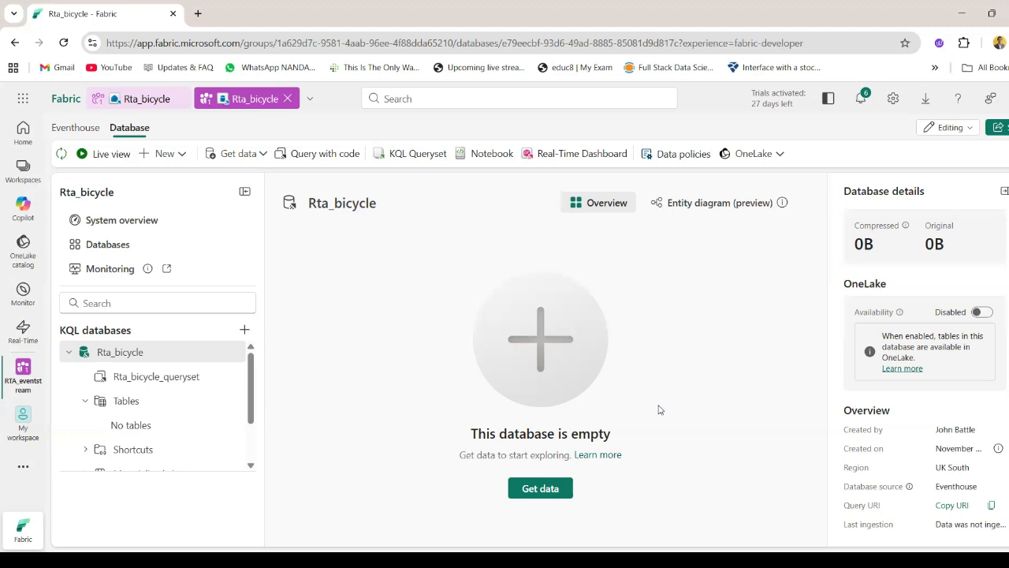
Create a new Eventstream named Bicycle-data as the data source for the empty Rta_bicycle database
{"action": "left_click", "coordinate": [536, 489]}
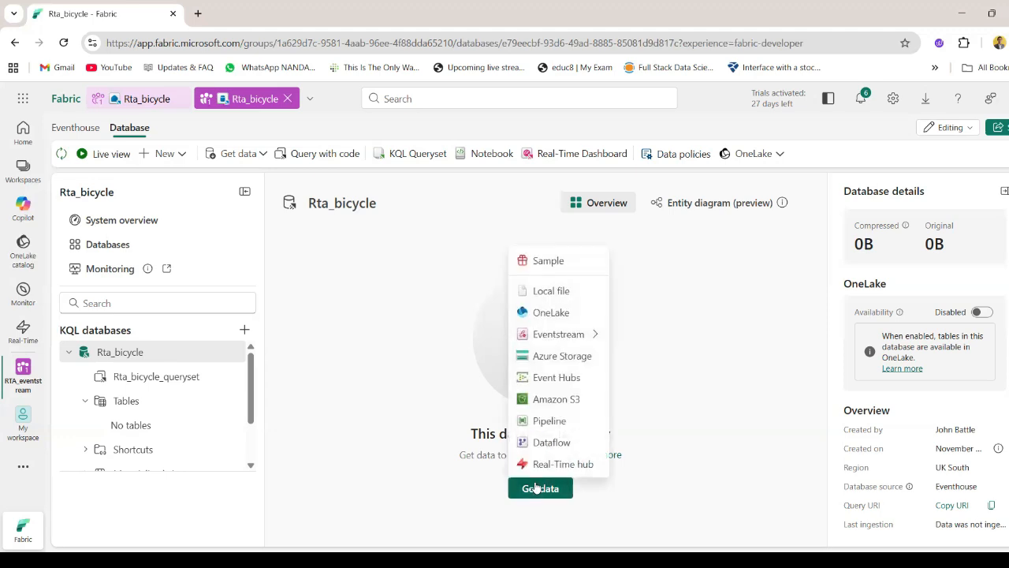
{"action": "mouse_move", "coordinate": [580, 343]}
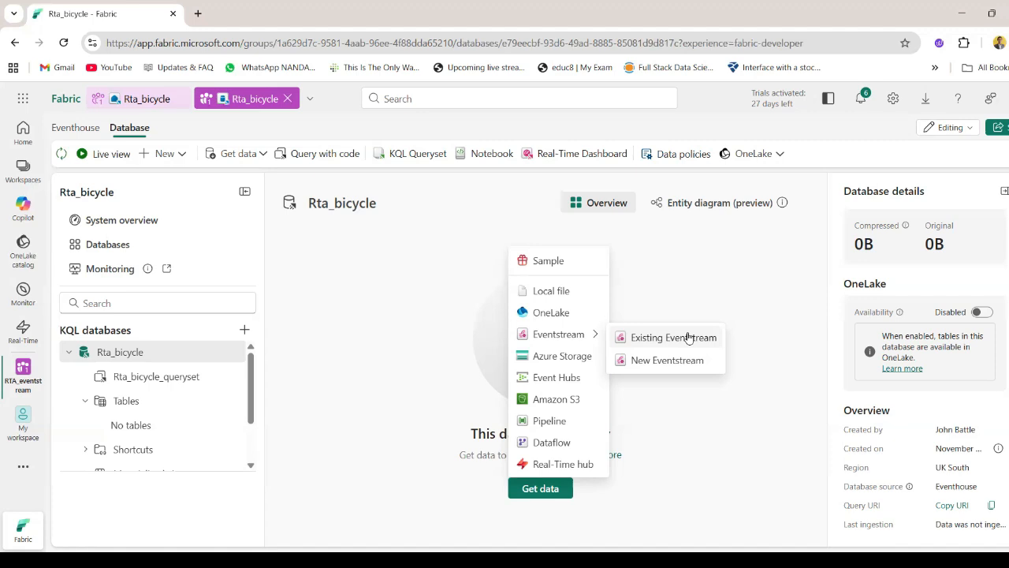
{"action": "left_click", "coordinate": [694, 360]}
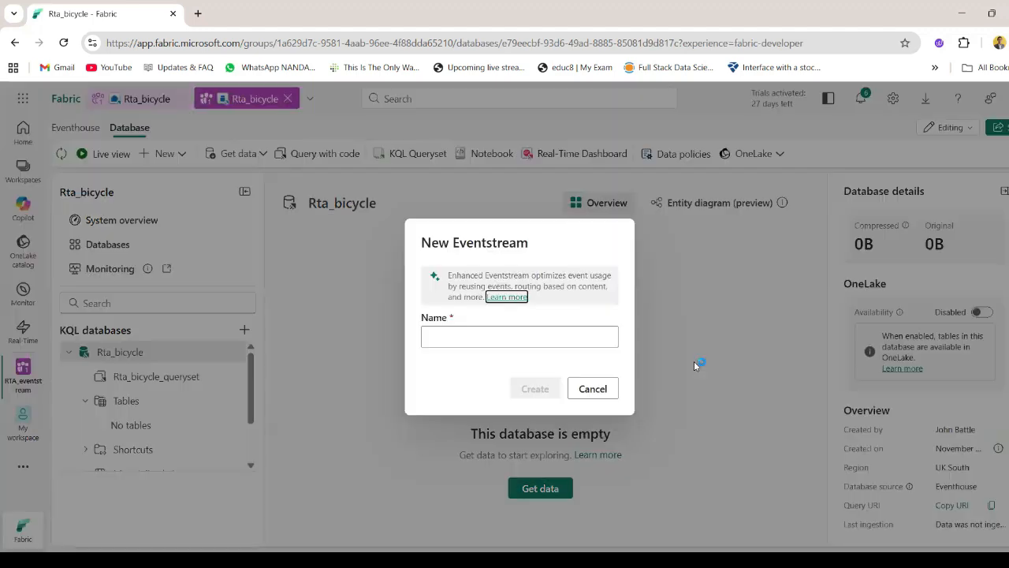
{"action": "left_click", "coordinate": [512, 333]}
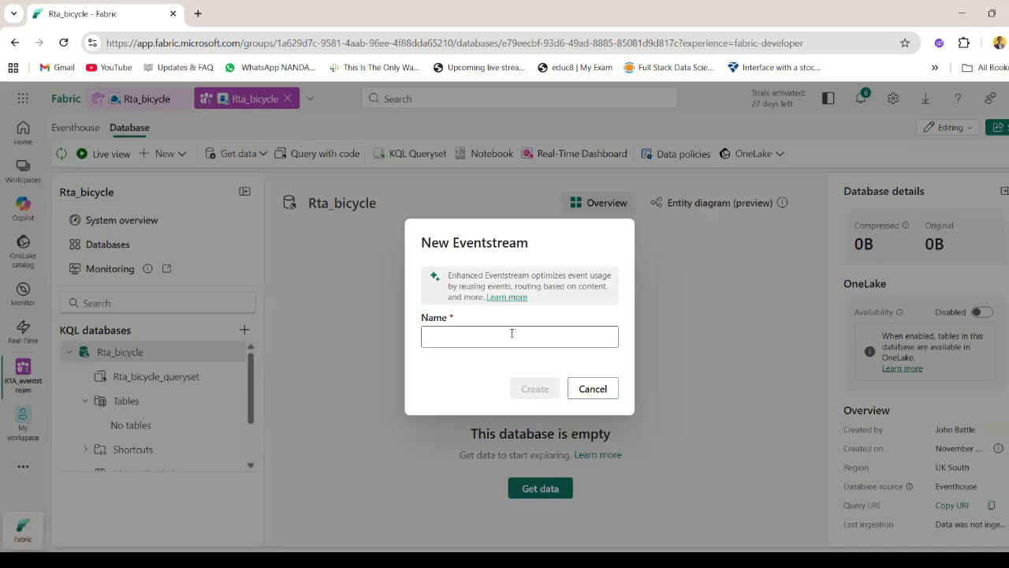
{"action": "type", "text": "Bicycle"}
{"action": "type", "text": "-data"}
{"action": "left_click", "coordinate": [535, 389]}
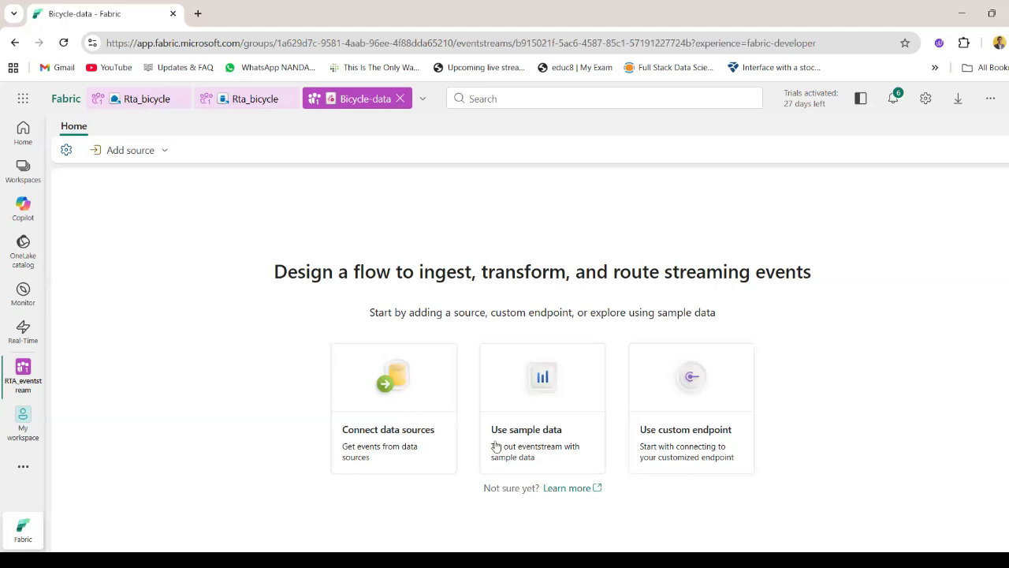
Add the Bicycles sample data as the eventstream's source, keeping Bicycles as the source name
{"action": "left_click", "coordinate": [545, 437]}
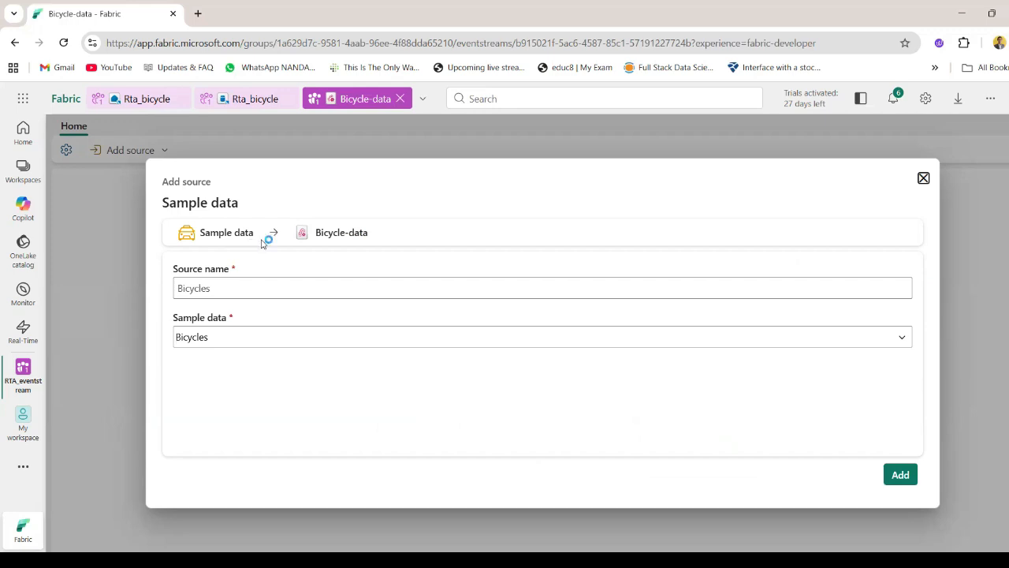
{"action": "double_click", "coordinate": [253, 290]}
{"action": "left_click", "coordinate": [242, 339]}
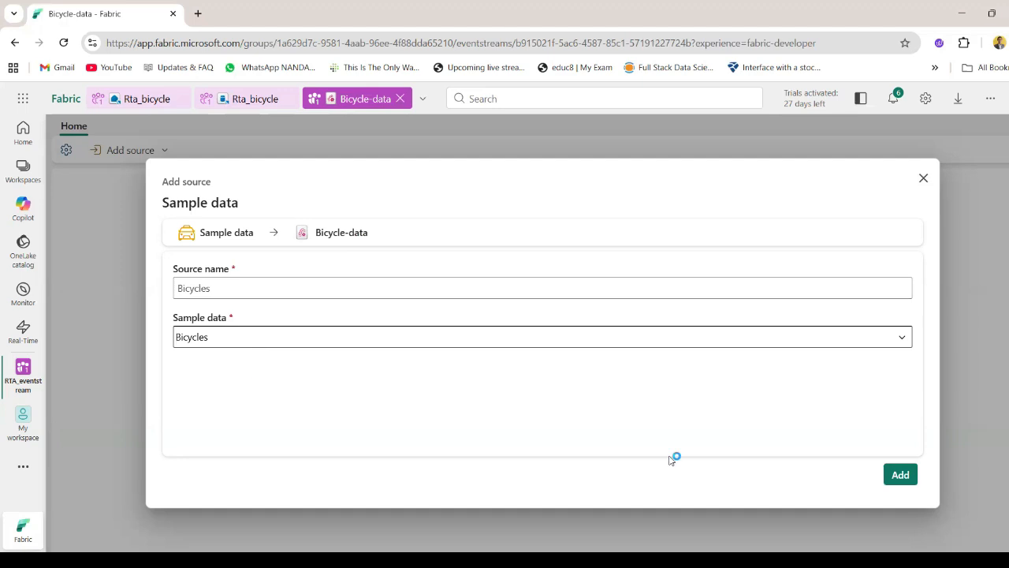
{"action": "left_click", "coordinate": [900, 475]}
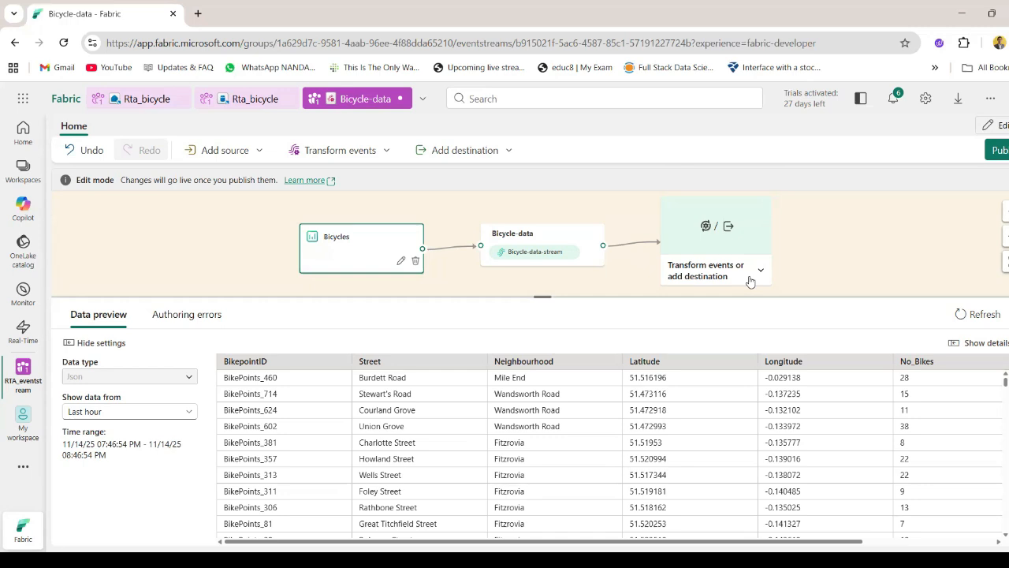
Add an Eventhouse destination after the Bicycle-data stream
{"action": "left_click", "coordinate": [141, 98]}
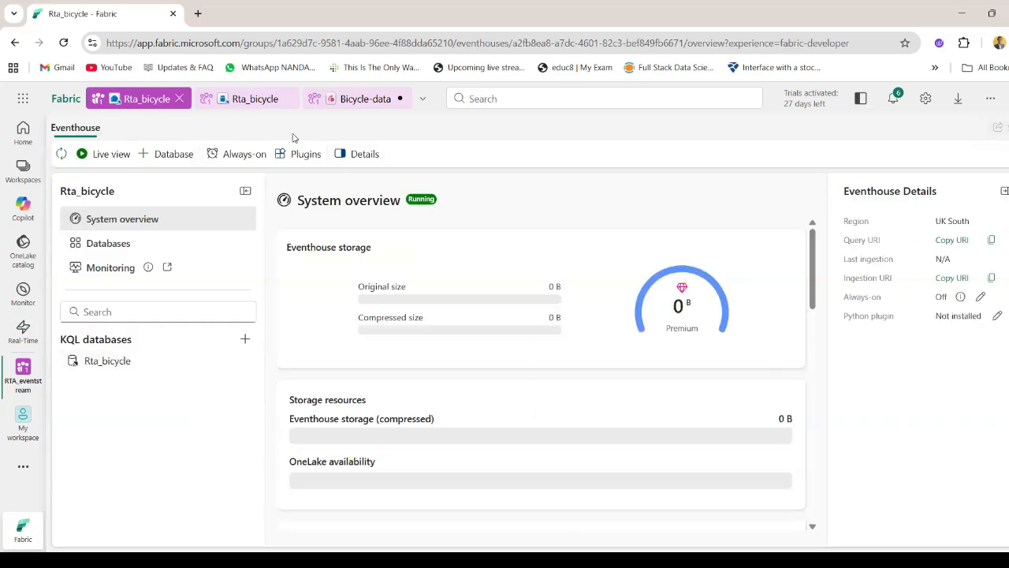
{"action": "left_click", "coordinate": [363, 99]}
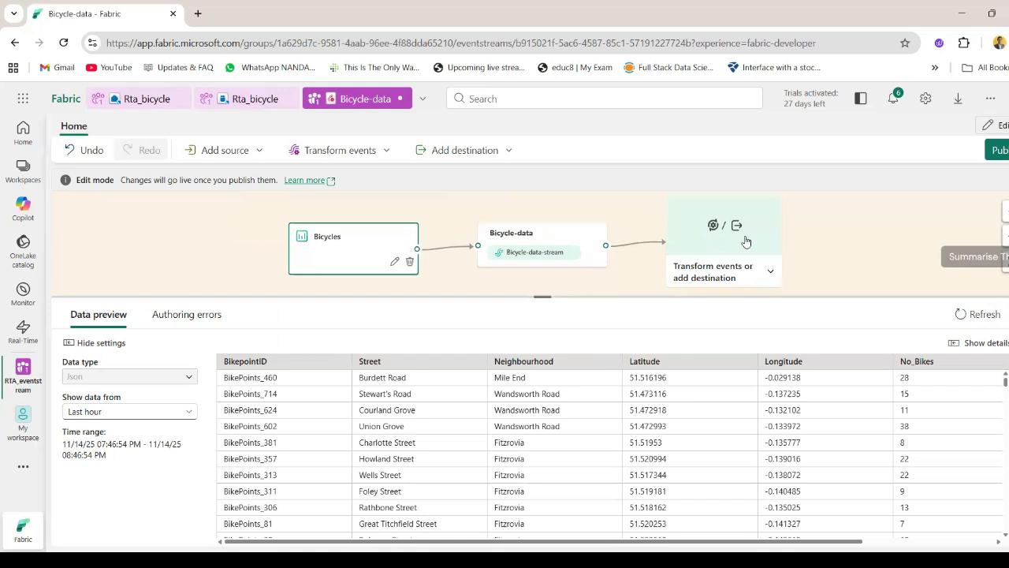
{"action": "left_click", "coordinate": [746, 240]}
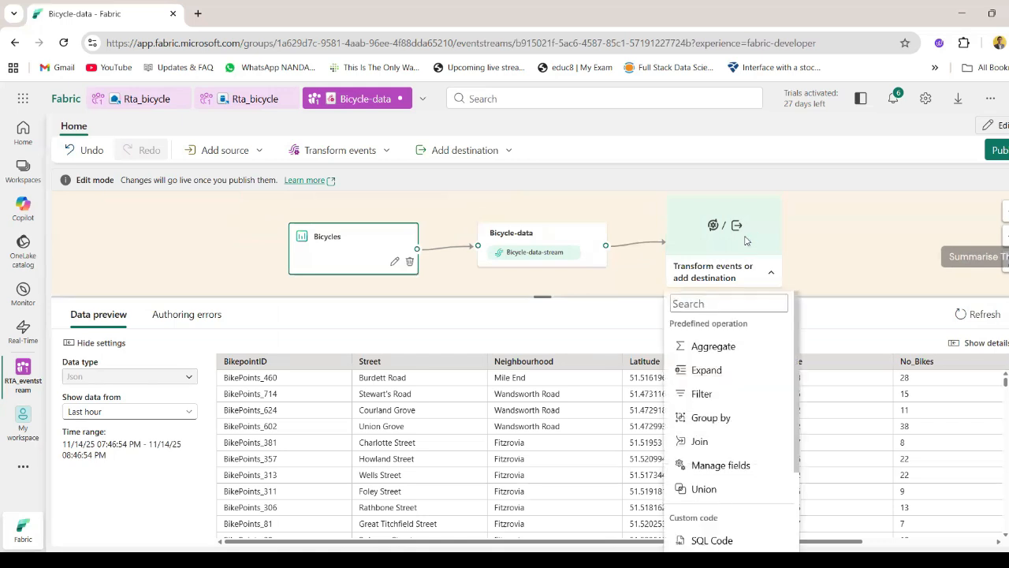
{"action": "scroll", "coordinate": [709, 473], "scroll_direction": "down", "scroll_amount": 2}
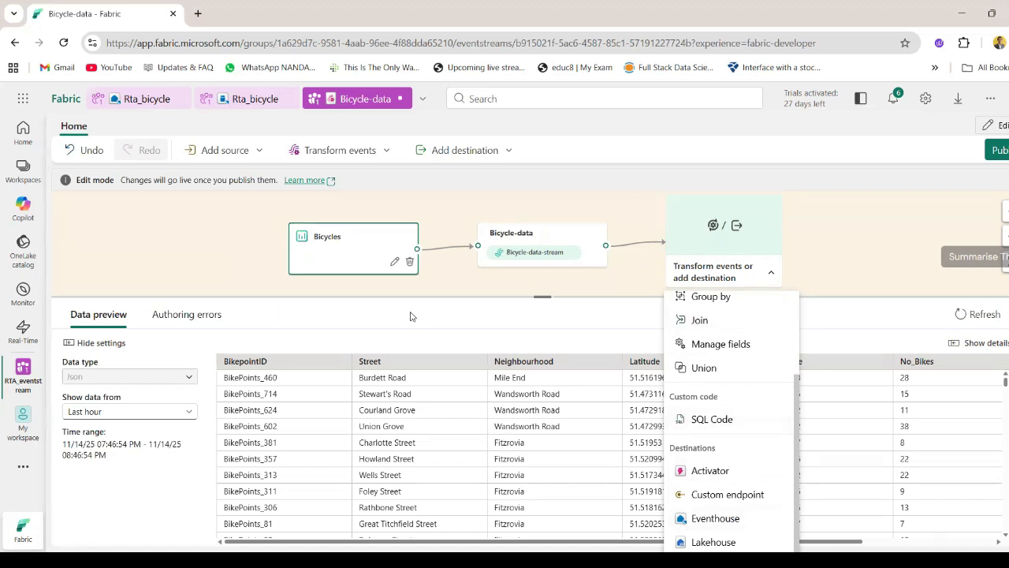
{"action": "left_click", "coordinate": [150, 98]}
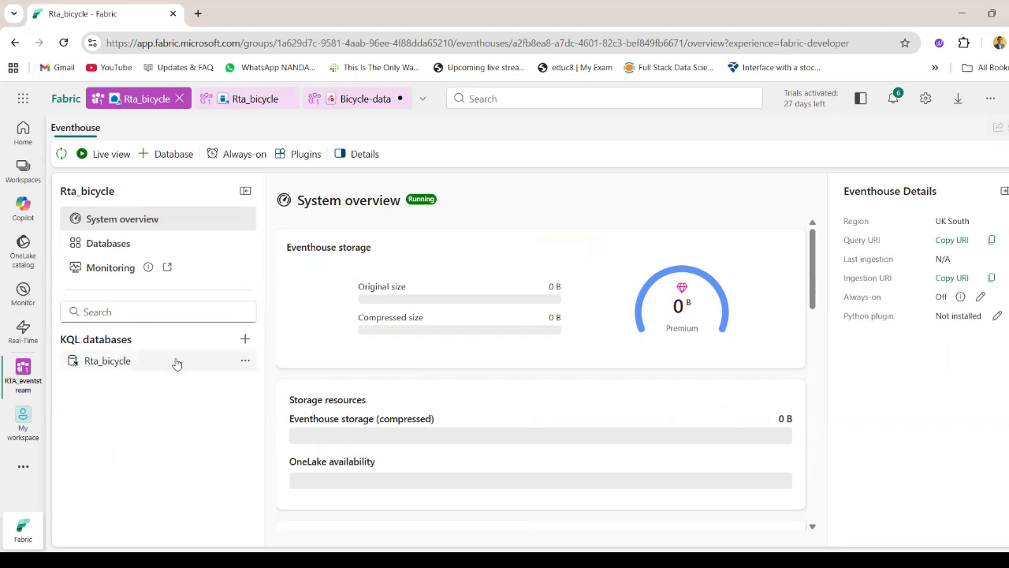
{"action": "left_click", "coordinate": [365, 98]}
{"action": "left_click", "coordinate": [584, 237]}
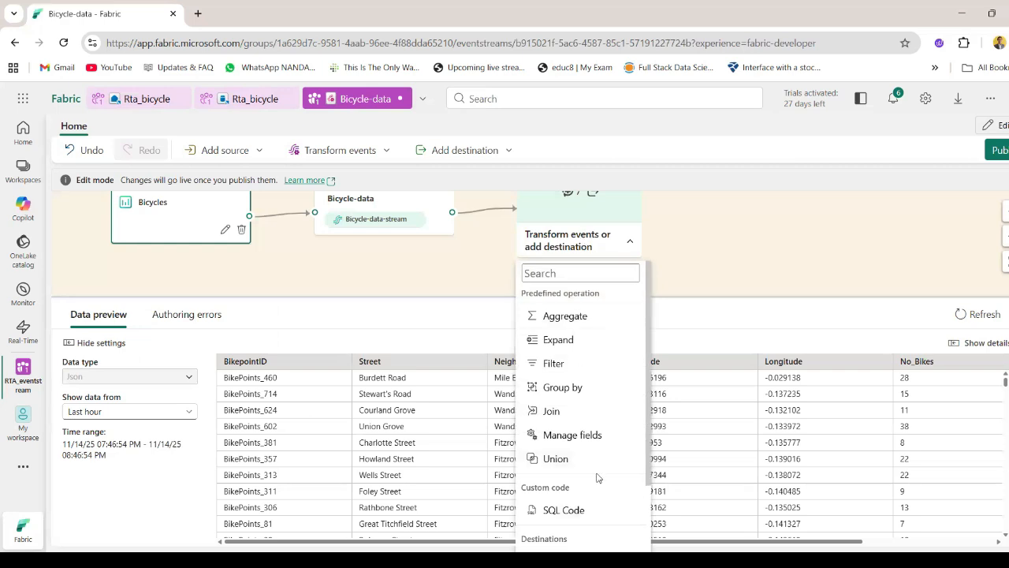
{"action": "scroll", "coordinate": [599, 479], "scroll_direction": "down", "scroll_amount": 3}
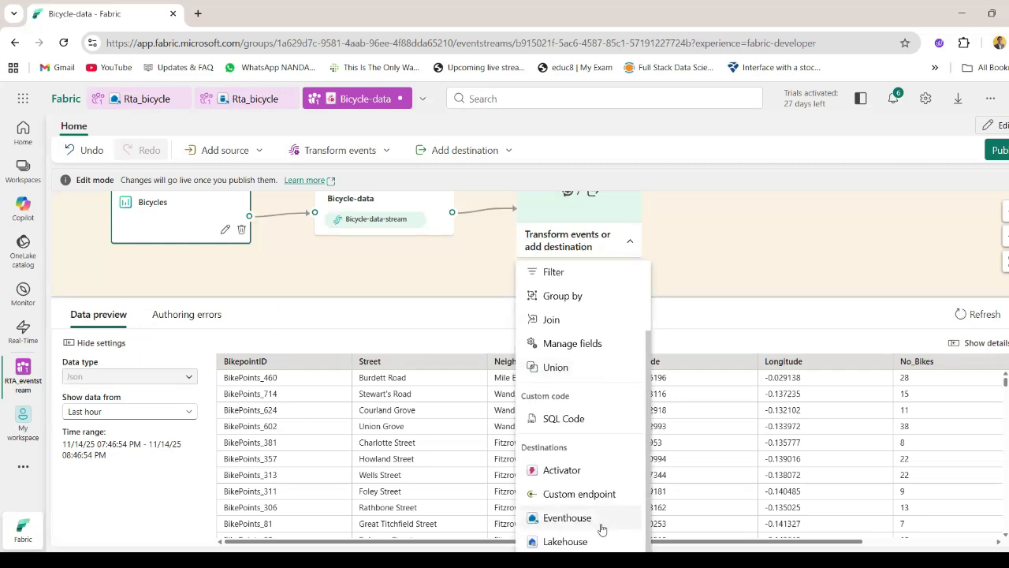
{"action": "left_click", "coordinate": [601, 527]}
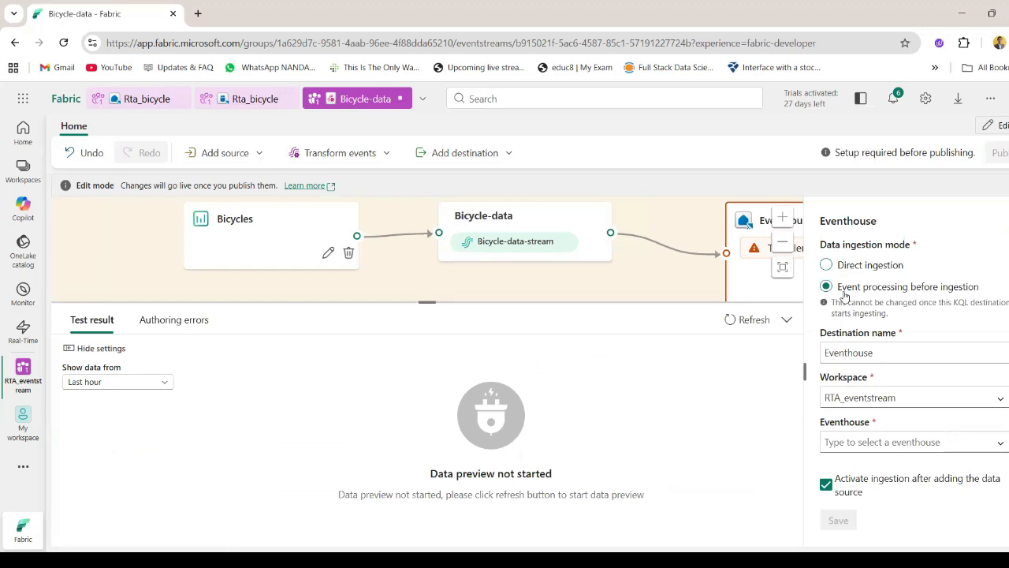
Try to set the Eventhouse destination's name to bicycle-table
{"action": "scroll", "coordinate": [886, 392], "scroll_direction": "down", "scroll_amount": 1}
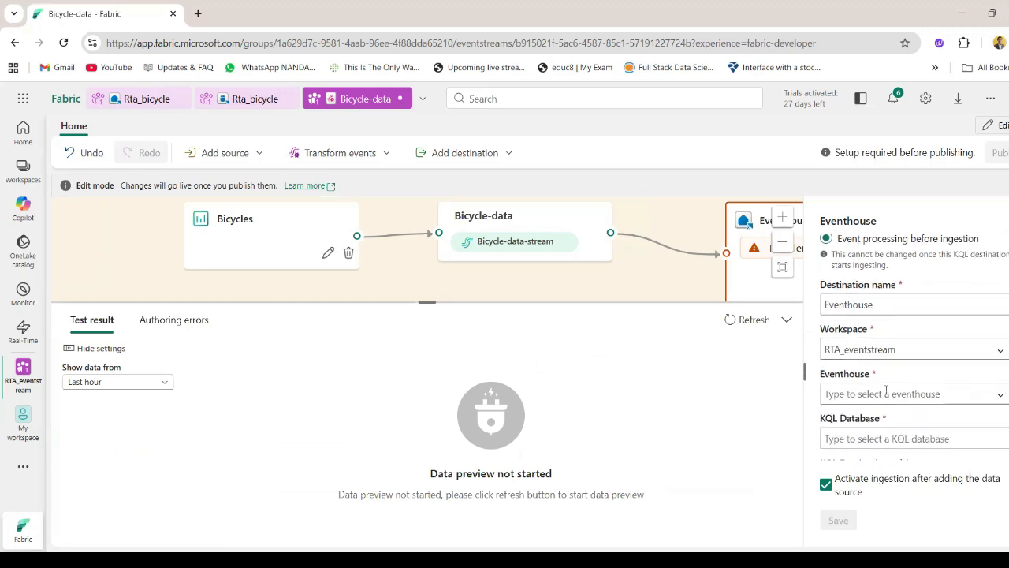
{"action": "left_click", "coordinate": [885, 304]}
{"action": "double_click", "coordinate": [885, 304]}
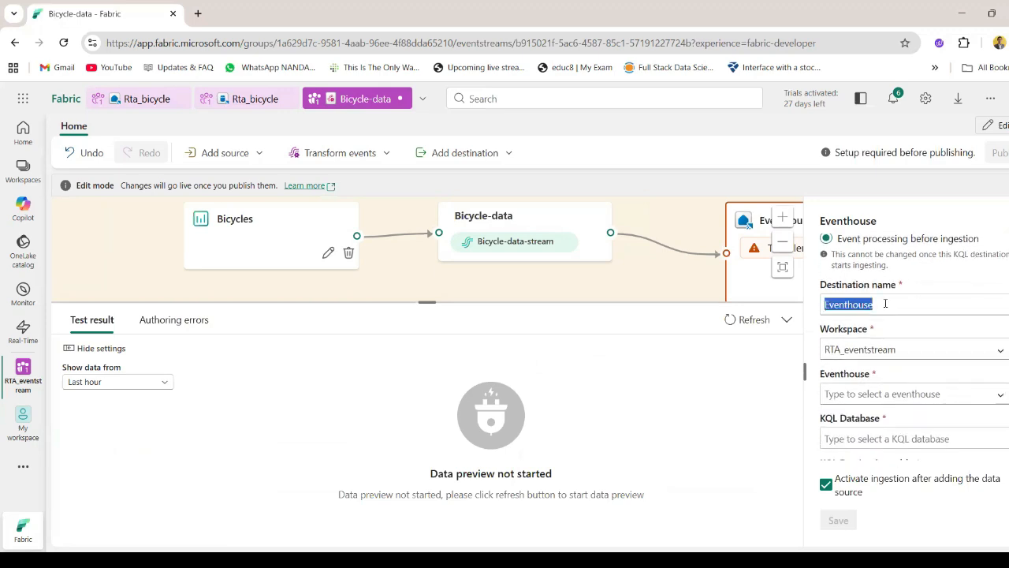
{"action": "type", "text": "bicycle-table"}
{"action": "left_click", "coordinate": [237, 99]}
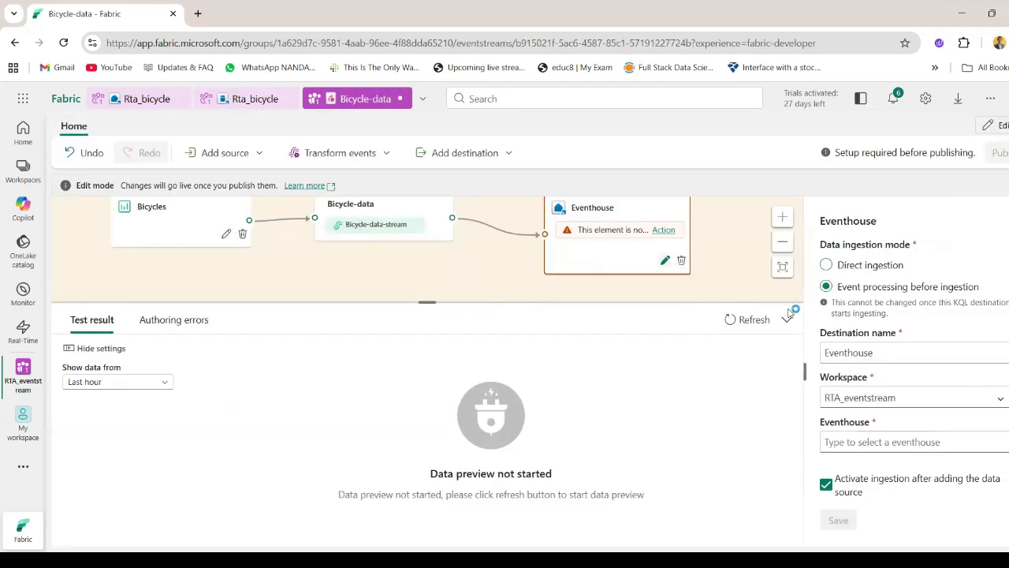
Set the destination's Eventhouse to Rta_bicycle and its KQL database to Rta_bicycle
{"action": "scroll", "coordinate": [891, 362], "scroll_direction": "down", "scroll_amount": 1}
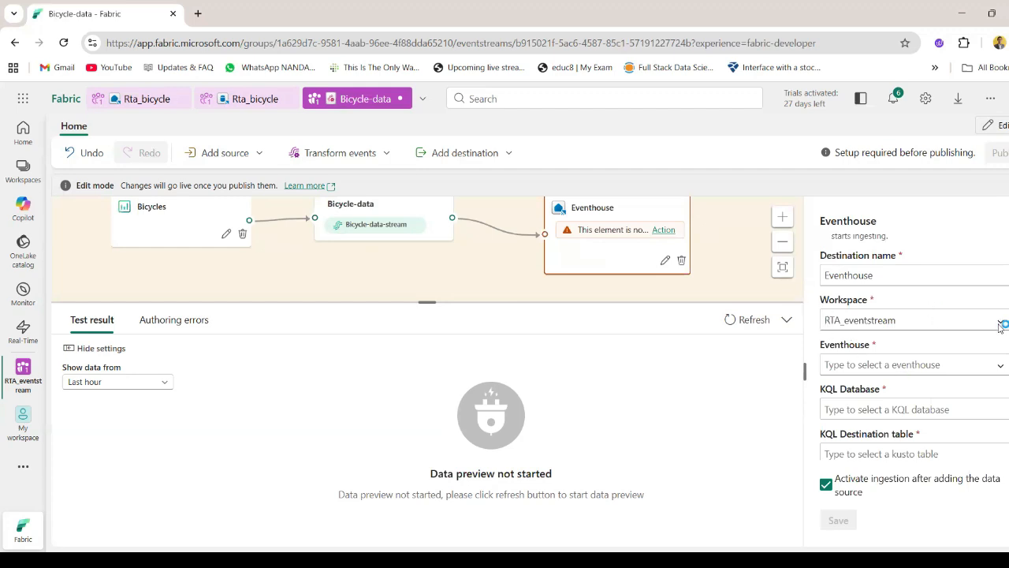
{"action": "left_click", "coordinate": [942, 390]}
{"action": "scroll", "coordinate": [943, 391], "scroll_direction": "down", "scroll_amount": 2}
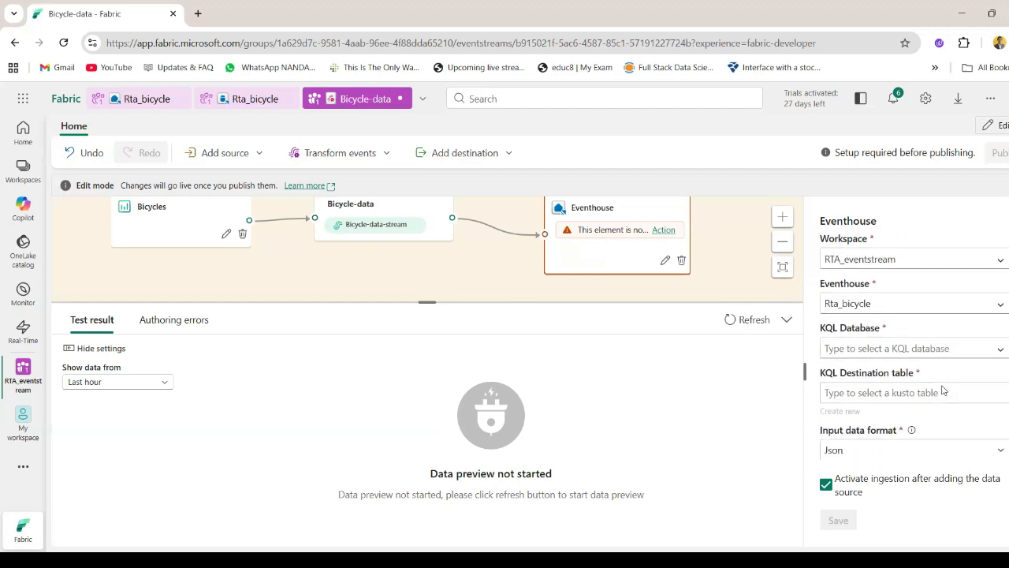
{"action": "left_click", "coordinate": [998, 352]}
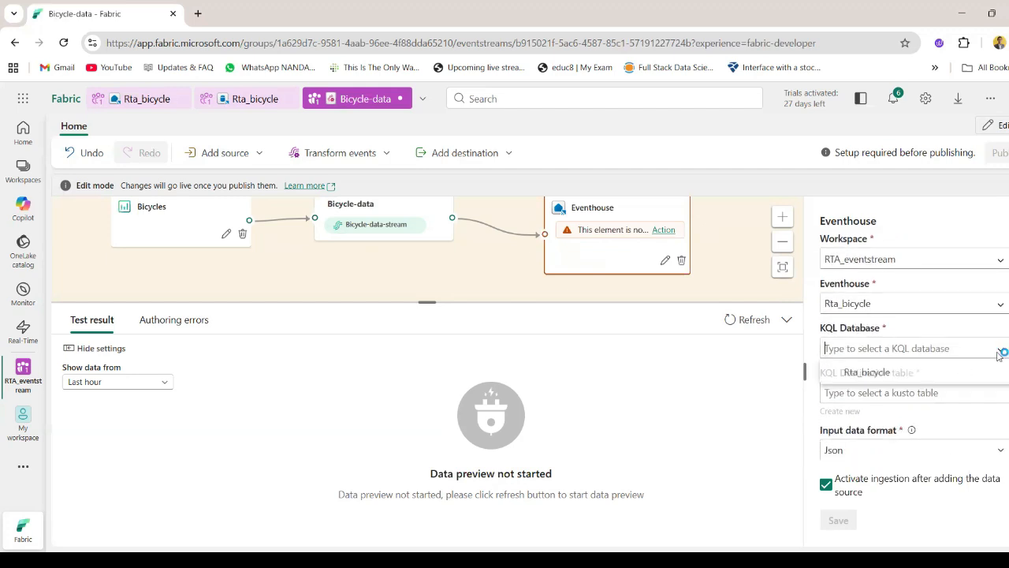
{"action": "left_click", "coordinate": [888, 377]}
Create a new KQL destination table named bikes for the Eventhouse destination
{"action": "left_click", "coordinate": [885, 388]}
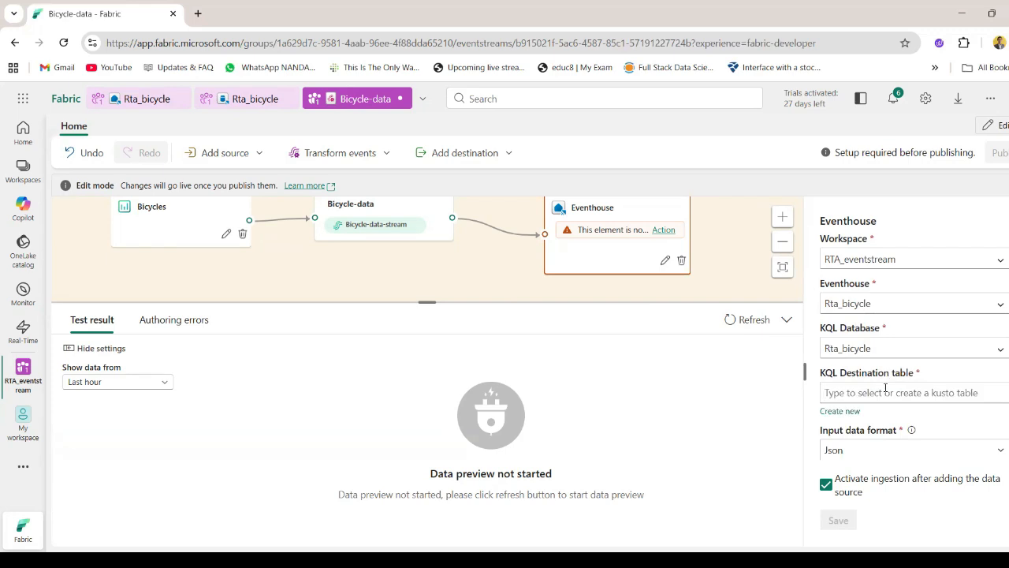
{"action": "left_click", "coordinate": [829, 411]}
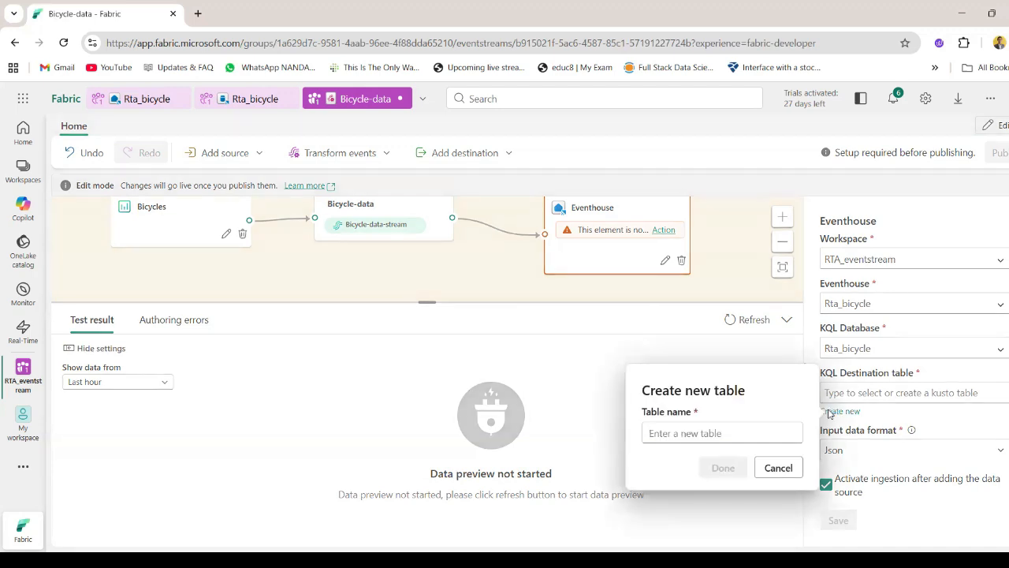
{"action": "type", "text": "bikes"}
{"action": "left_click", "coordinate": [723, 468]}
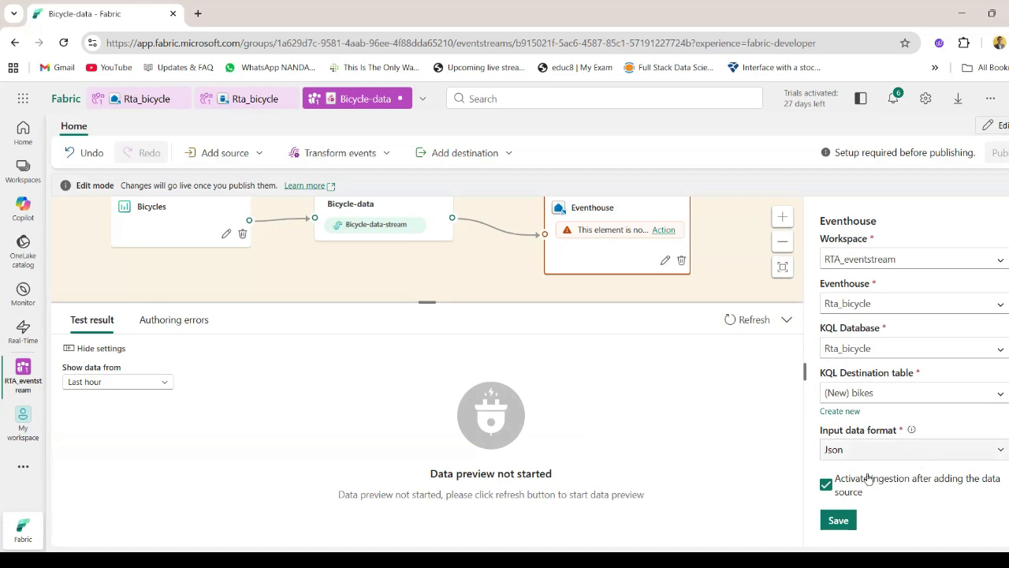
Review and save the Eventhouse destination settings, and publish the eventstream
{"action": "scroll", "coordinate": [926, 390], "scroll_direction": "up", "scroll_amount": 3}
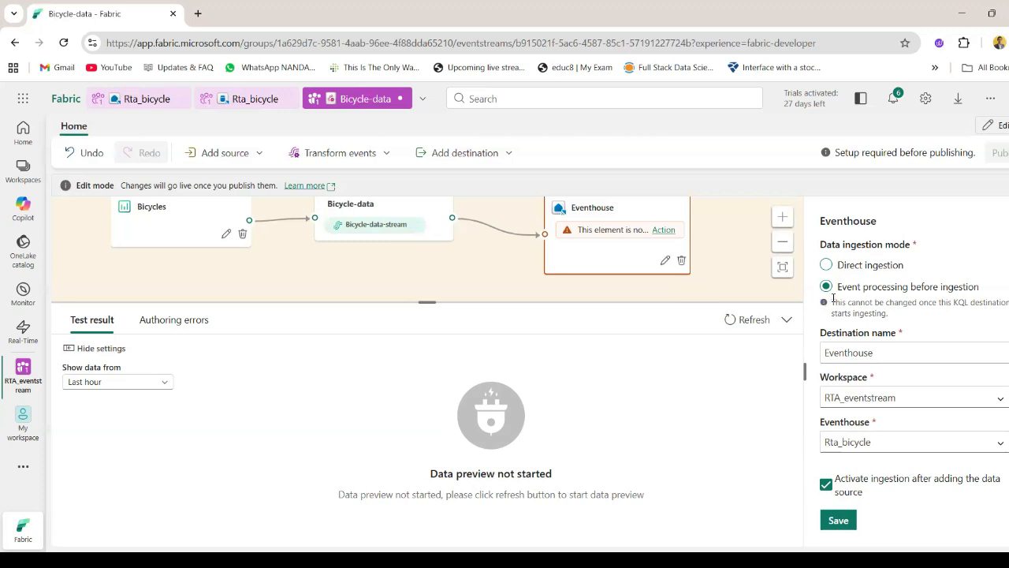
{"action": "scroll", "coordinate": [865, 308], "scroll_direction": "down", "scroll_amount": 1}
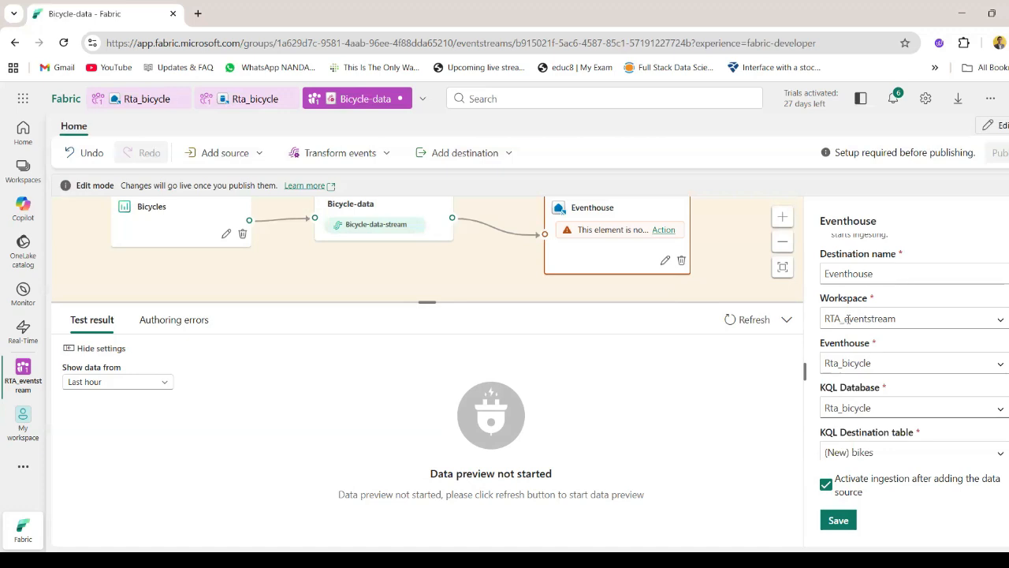
{"action": "scroll", "coordinate": [907, 313], "scroll_direction": "down", "scroll_amount": 1}
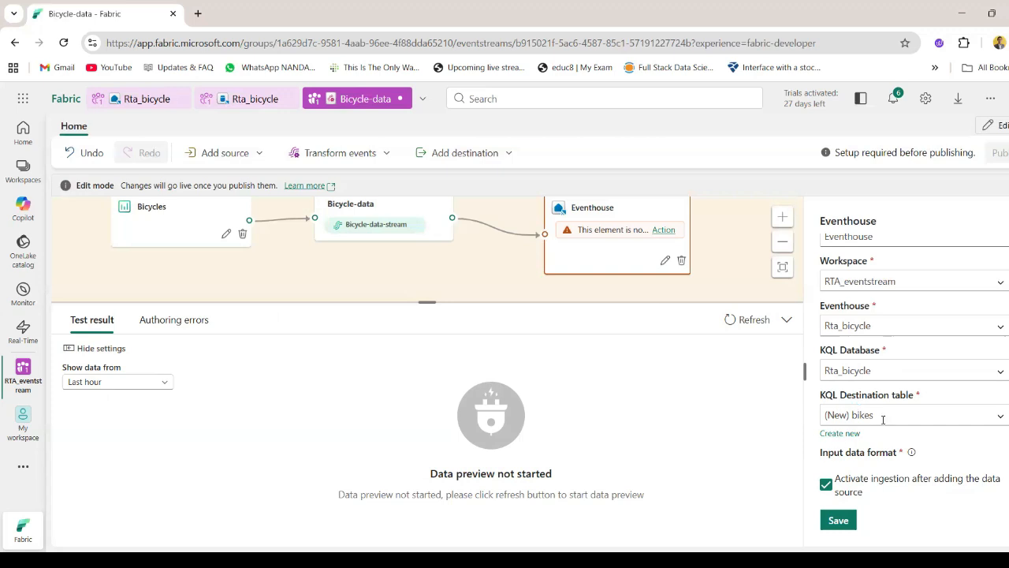
{"action": "left_click", "coordinate": [824, 525]}
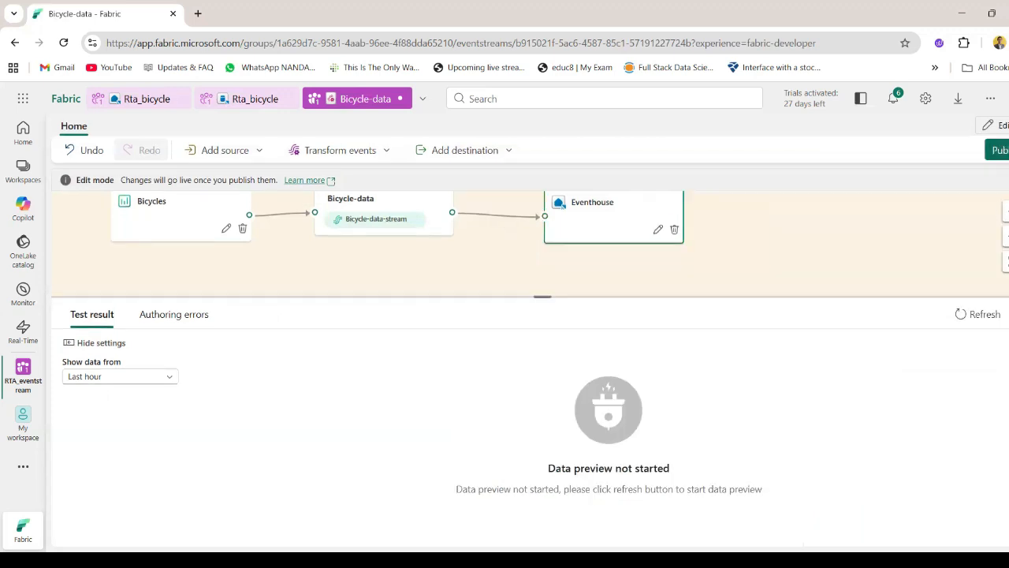
{"action": "left_click", "coordinate": [998, 149]}
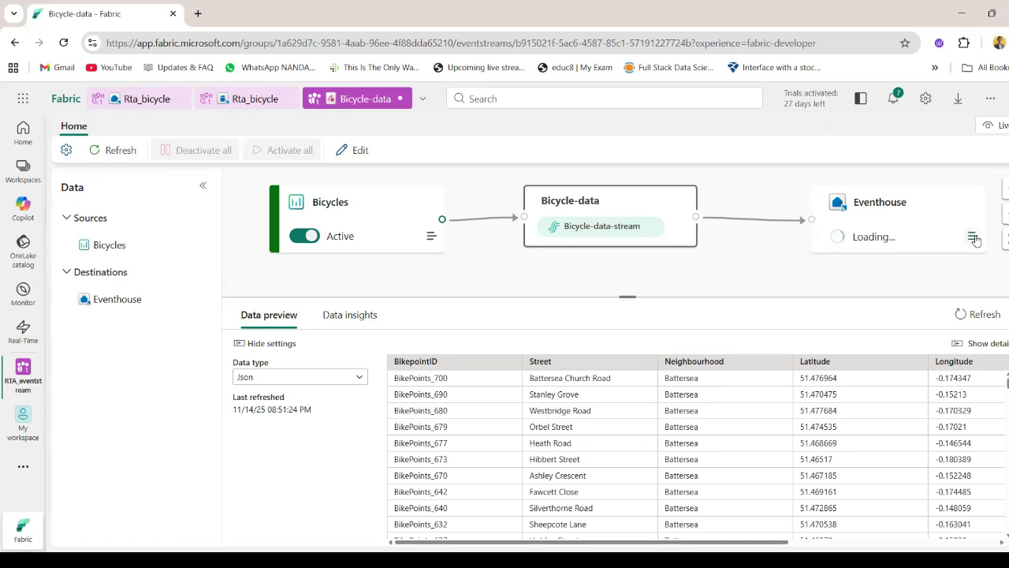
Rename the published eventstream's Eventhouse destination as bikes-table, and publish the change
{"action": "left_click", "coordinate": [83, 300]}
{"action": "left_click", "coordinate": [353, 150]}
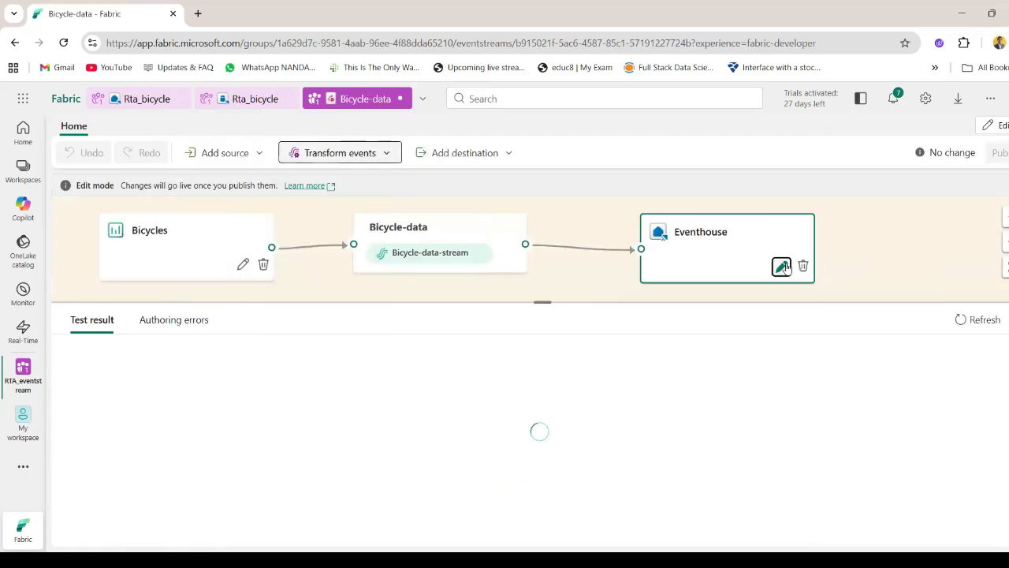
{"action": "left_click", "coordinate": [783, 266]}
{"action": "double_click", "coordinate": [852, 374]}
{"action": "type", "text": "bikes"}
{"action": "type", "text": "-table"}
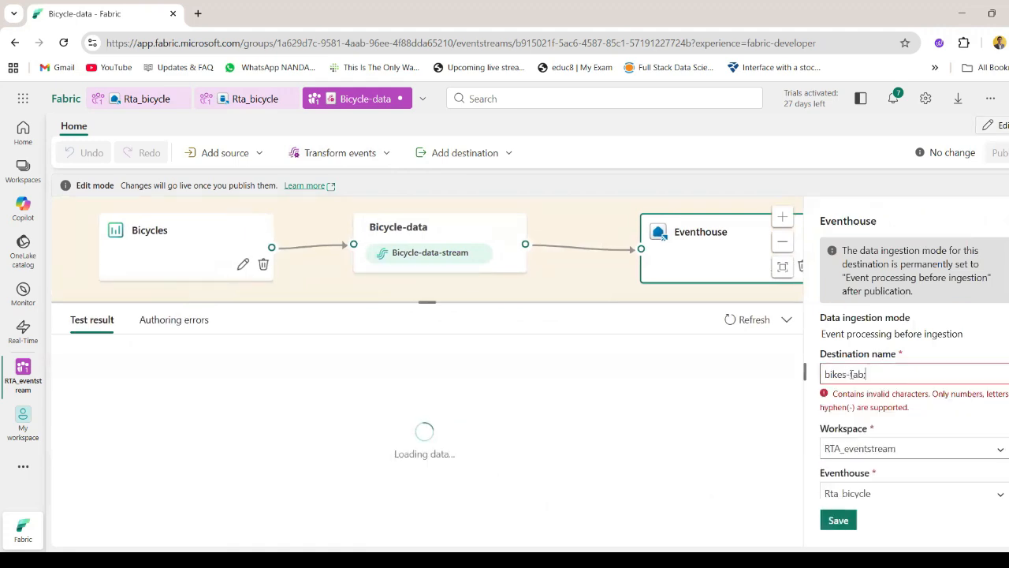
{"action": "left_click", "coordinate": [839, 521]}
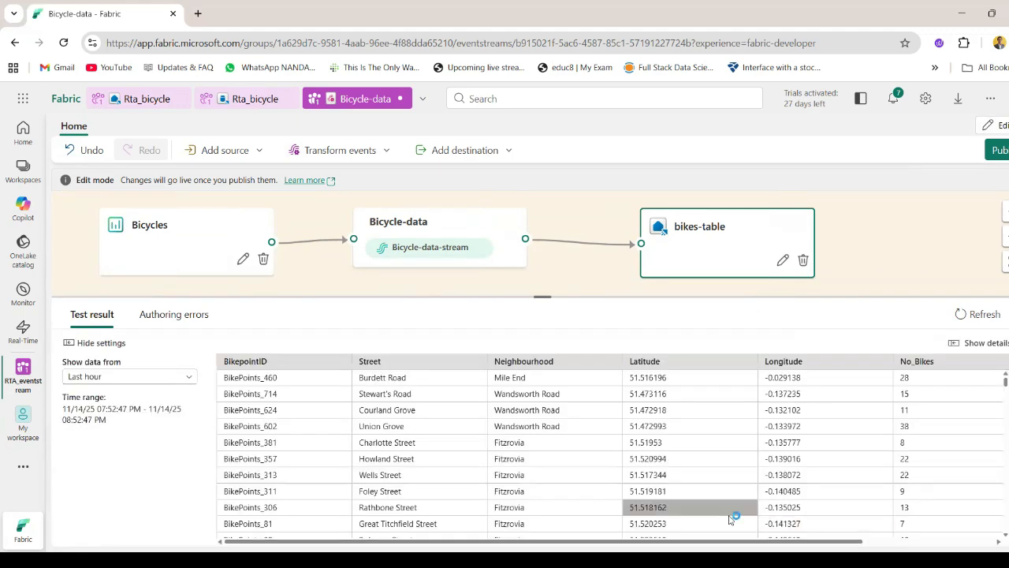
{"action": "left_click", "coordinate": [1000, 150]}
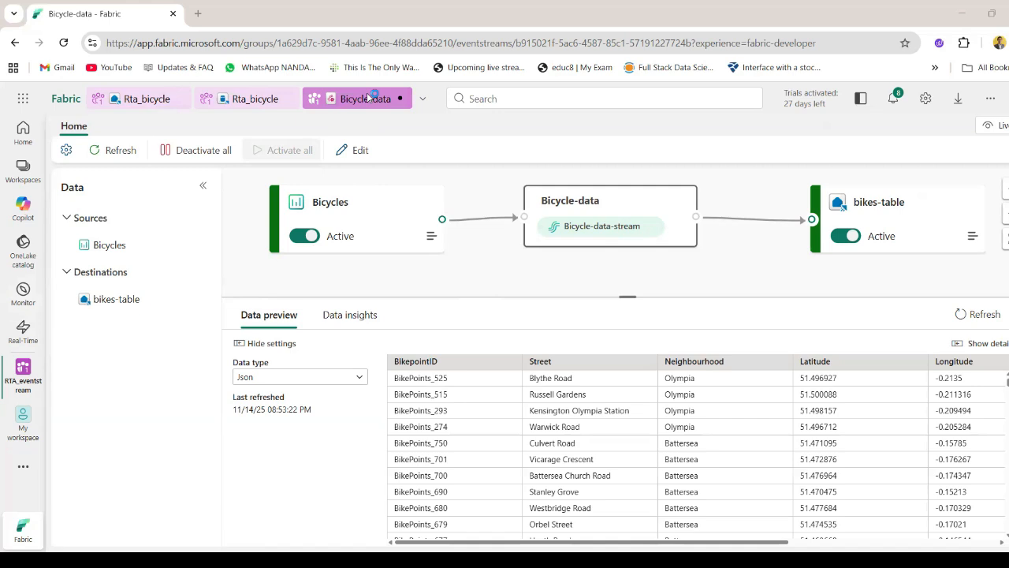
Check the Rta_bicycle KQL database for tables, refresh the Eventhouse overview and return to the eventstream
{"action": "left_click", "coordinate": [243, 100]}
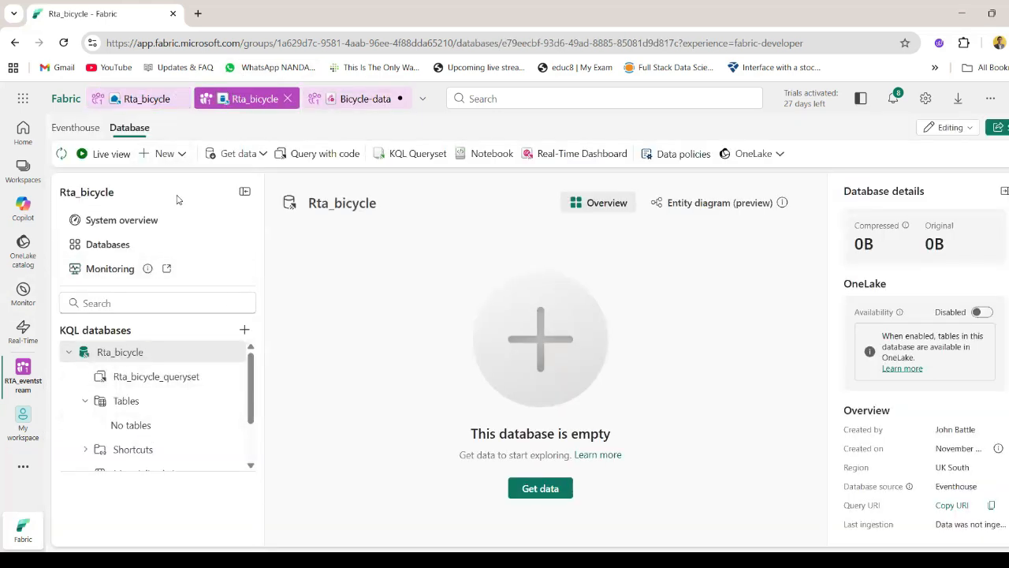
{"action": "left_click", "coordinate": [147, 100]}
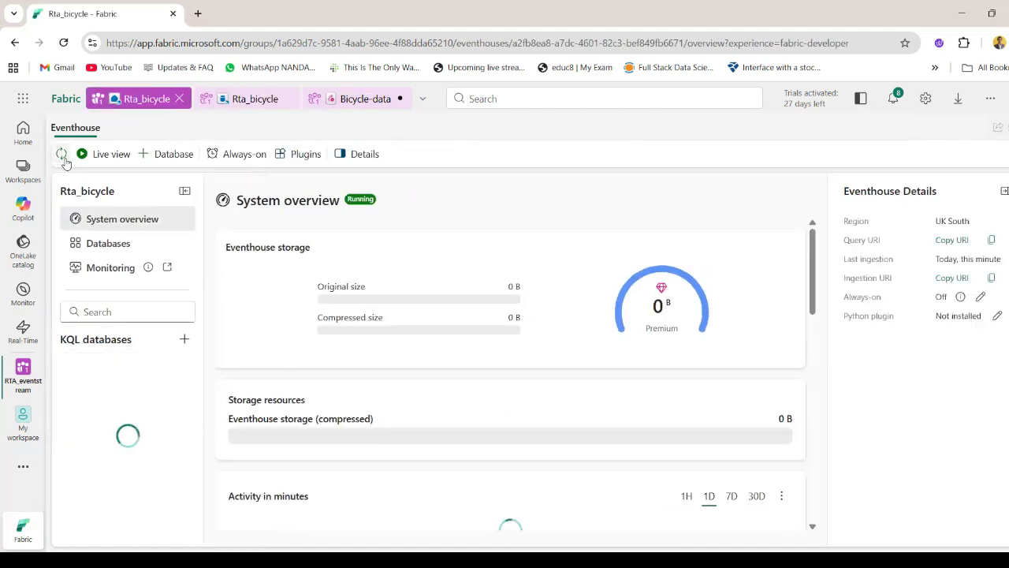
{"action": "left_click", "coordinate": [63, 156]}
{"action": "left_click", "coordinate": [351, 101]}
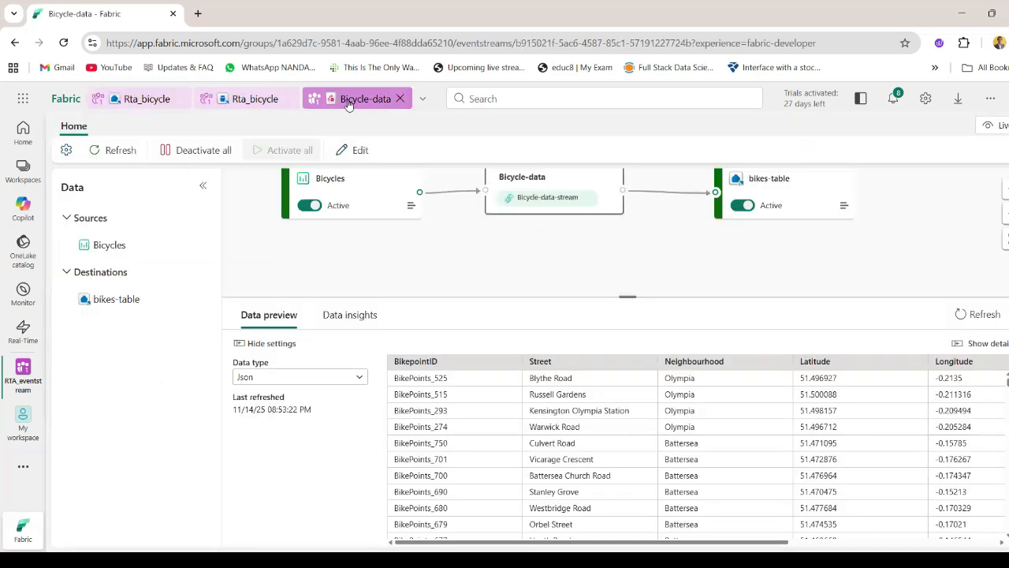
{"action": "left_click", "coordinate": [129, 154]}
Examine the activity and ingestion charts in the Eventhouse's system overview
{"action": "left_click", "coordinate": [128, 104]}
{"action": "scroll", "coordinate": [359, 365], "scroll_direction": "down", "scroll_amount": 6}
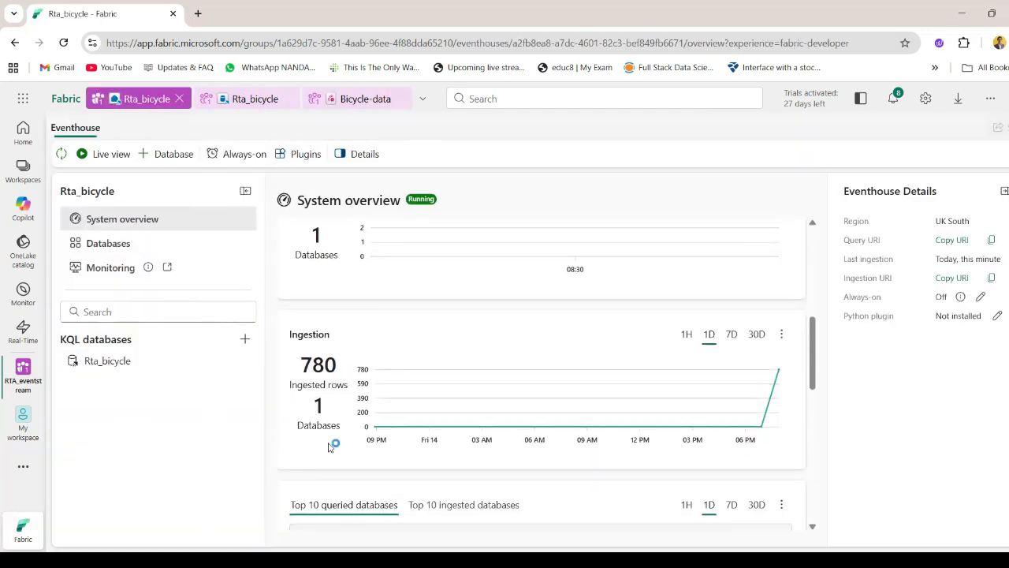
{"action": "scroll", "coordinate": [333, 444], "scroll_direction": "up", "scroll_amount": 2}
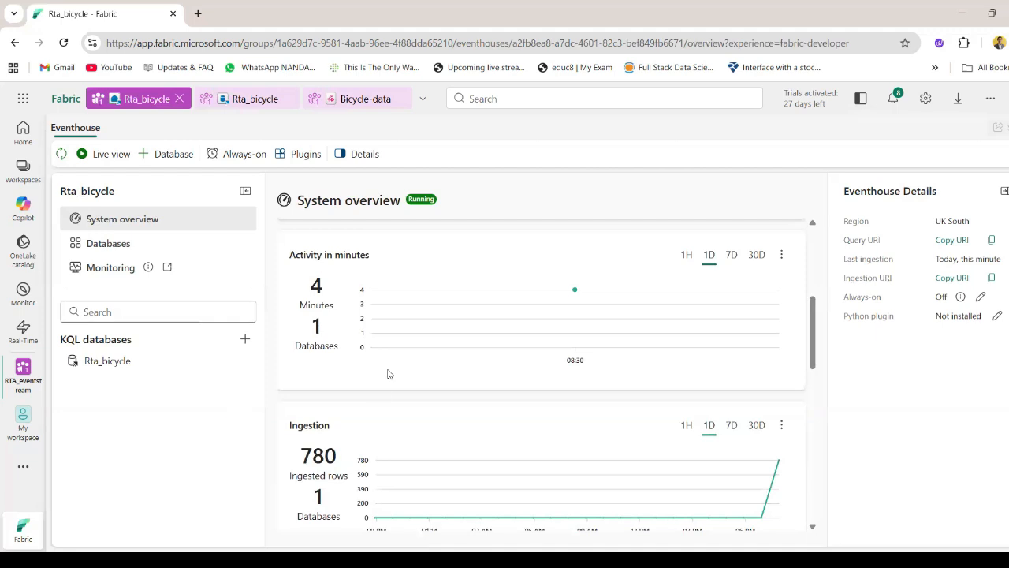
{"action": "scroll", "coordinate": [337, 469], "scroll_direction": "down", "scroll_amount": 2}
{"action": "scroll", "coordinate": [337, 472], "scroll_direction": "up", "scroll_amount": 1}
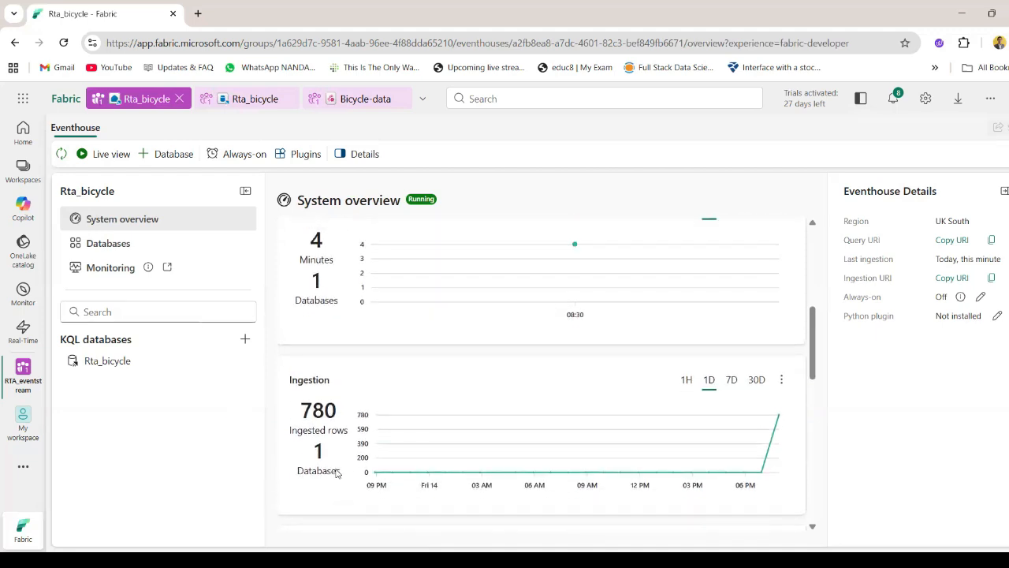
Review the system overview's ingestion chart, top queried databases, user activity and recent changes of the last 7 days
{"action": "scroll", "coordinate": [338, 472], "scroll_direction": "up", "scroll_amount": 1}
{"action": "mouse_move", "coordinate": [322, 300]}
{"action": "scroll", "coordinate": [339, 449], "scroll_direction": "down", "scroll_amount": 4}
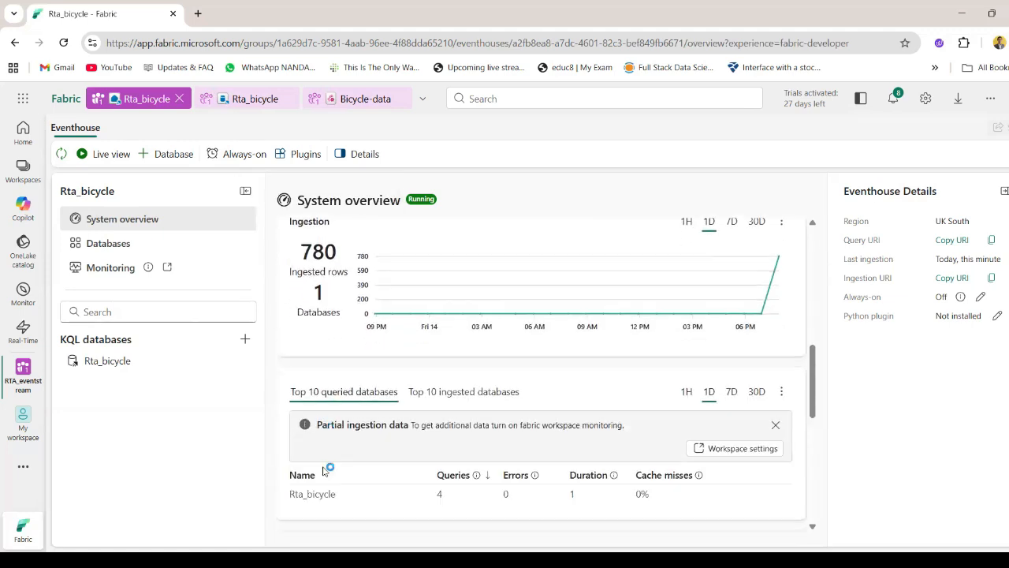
{"action": "scroll", "coordinate": [323, 471], "scroll_direction": "down", "scroll_amount": 4}
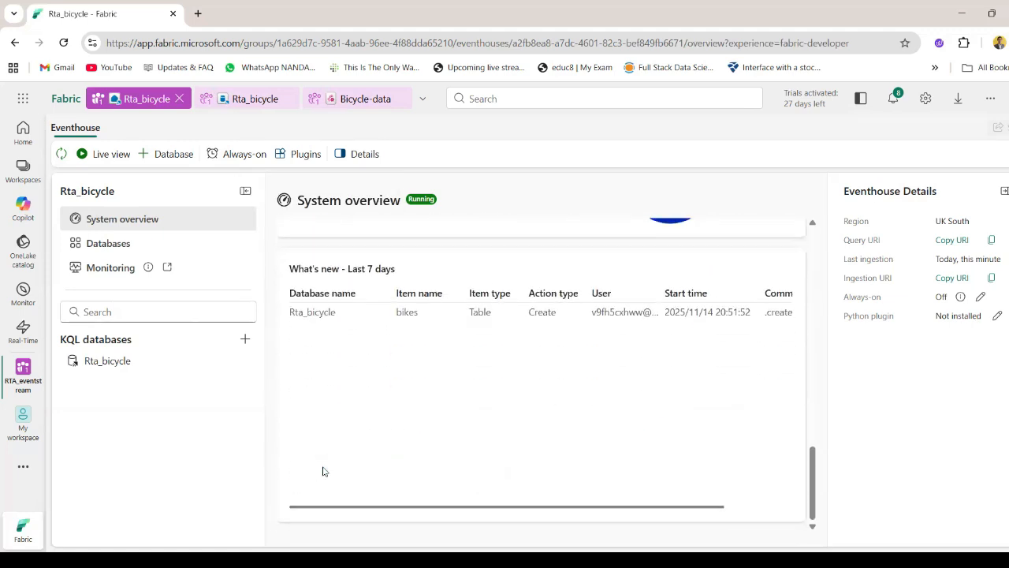
{"action": "scroll", "coordinate": [324, 470], "scroll_direction": "up", "scroll_amount": 3}
{"action": "scroll", "coordinate": [323, 471], "scroll_direction": "up", "scroll_amount": 1}
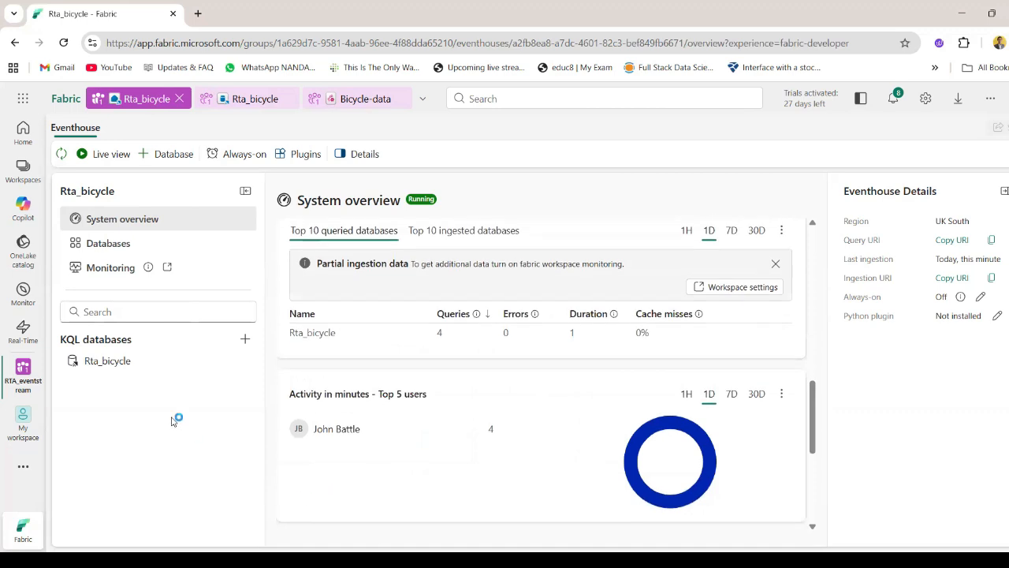
Open the Rta_bicycle KQL database and refresh it to load its tables and data activity
{"action": "left_click", "coordinate": [123, 361]}
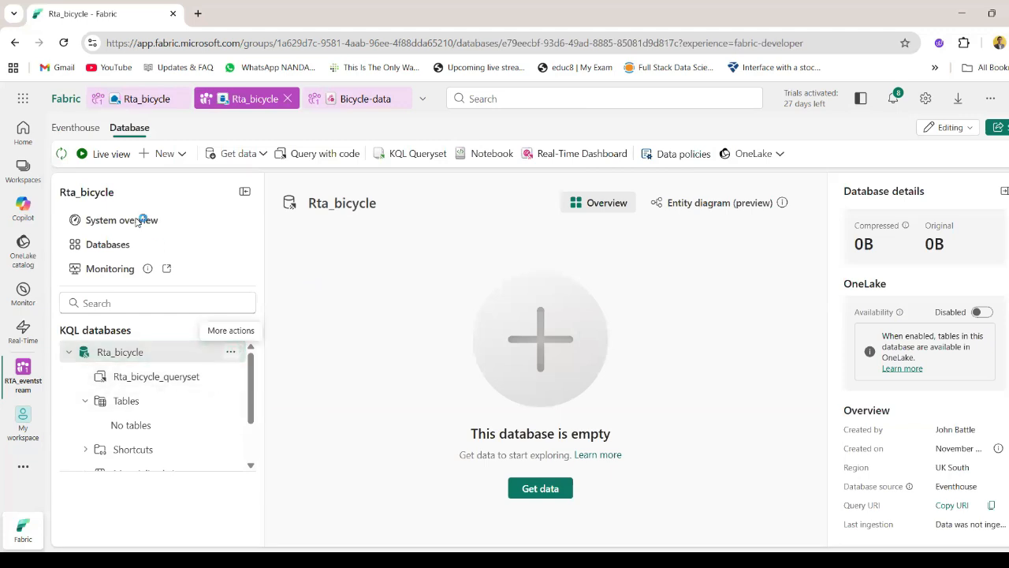
{"action": "left_click", "coordinate": [62, 154]}
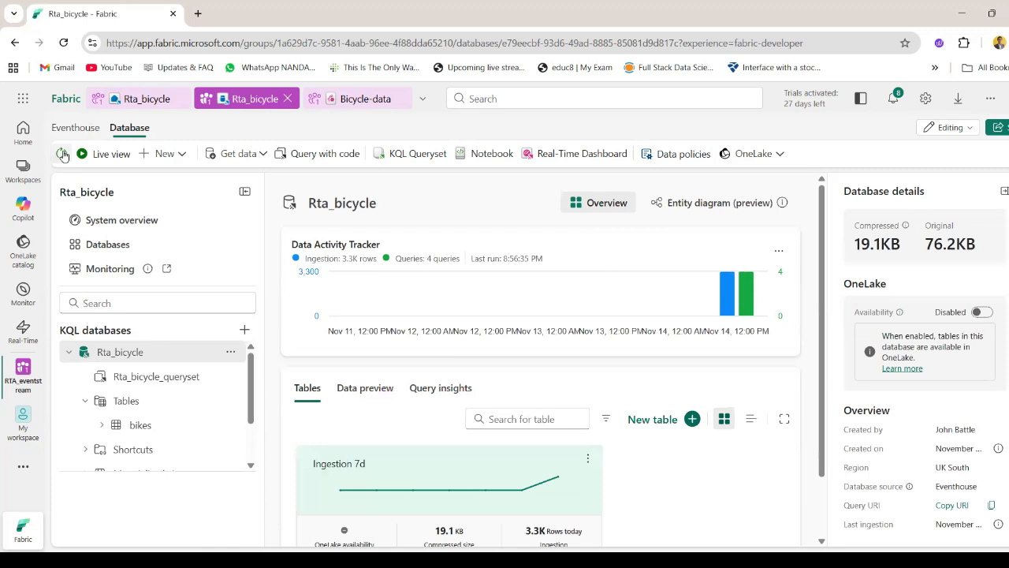
{"action": "scroll", "coordinate": [135, 380], "scroll_direction": "down", "scroll_amount": 2}
{"action": "scroll", "coordinate": [131, 381], "scroll_direction": "up", "scroll_amount": 1}
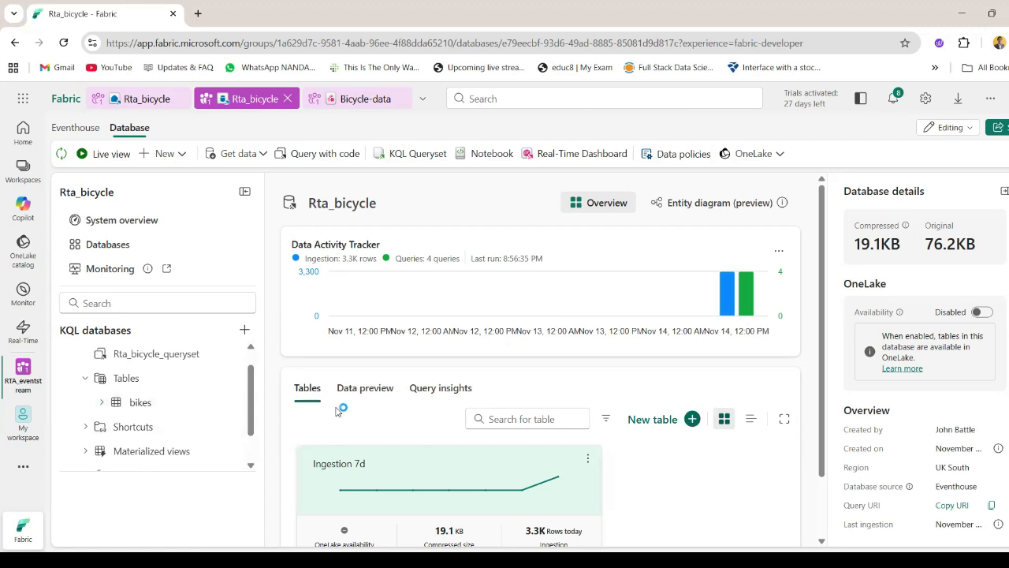
Query the bikes table with the predefined query for records ingested in the last 24 hours, and inspect the query and its results
{"action": "left_click", "coordinate": [227, 404]}
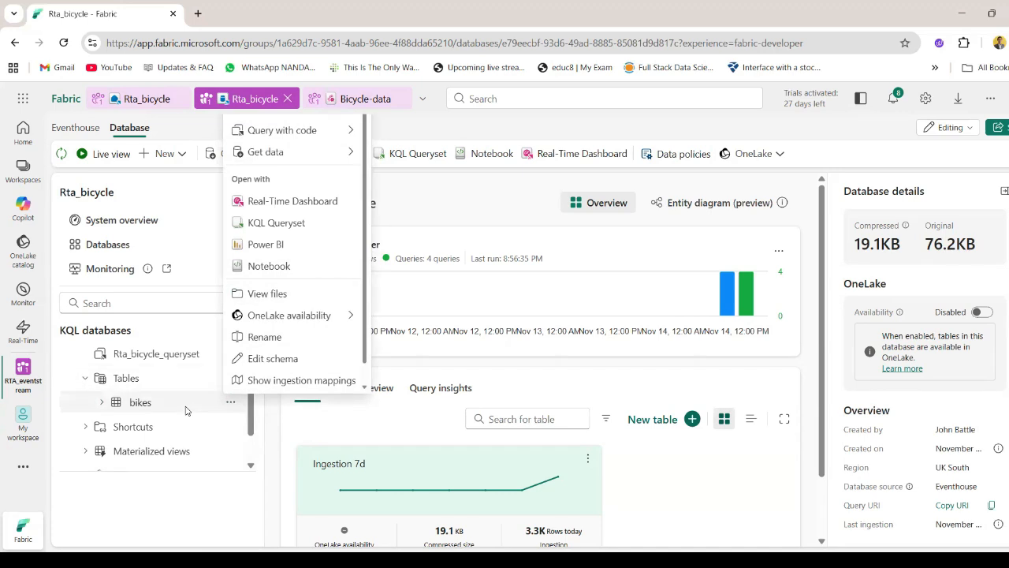
{"action": "left_click", "coordinate": [434, 335]}
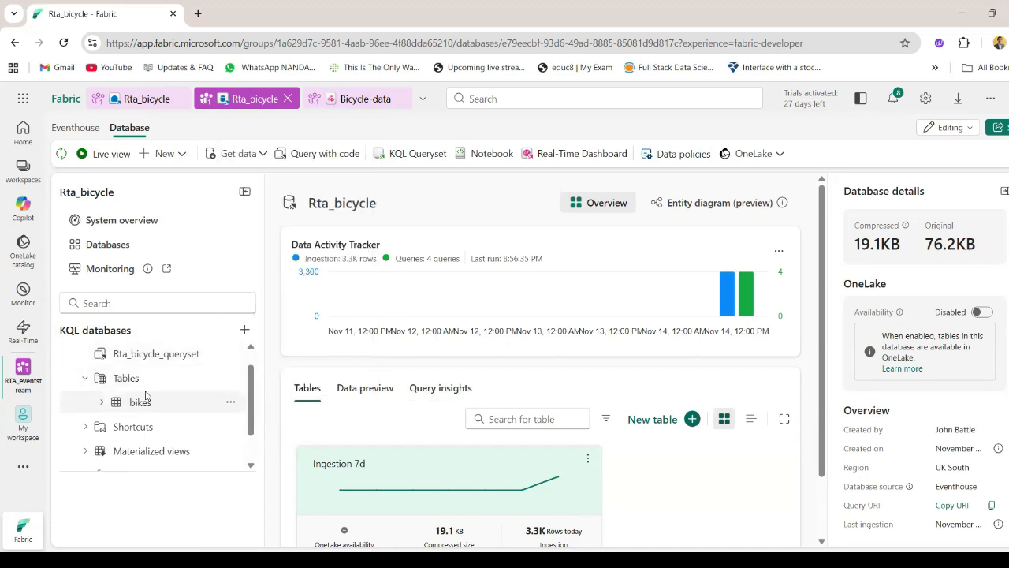
{"action": "left_click", "coordinate": [231, 403]}
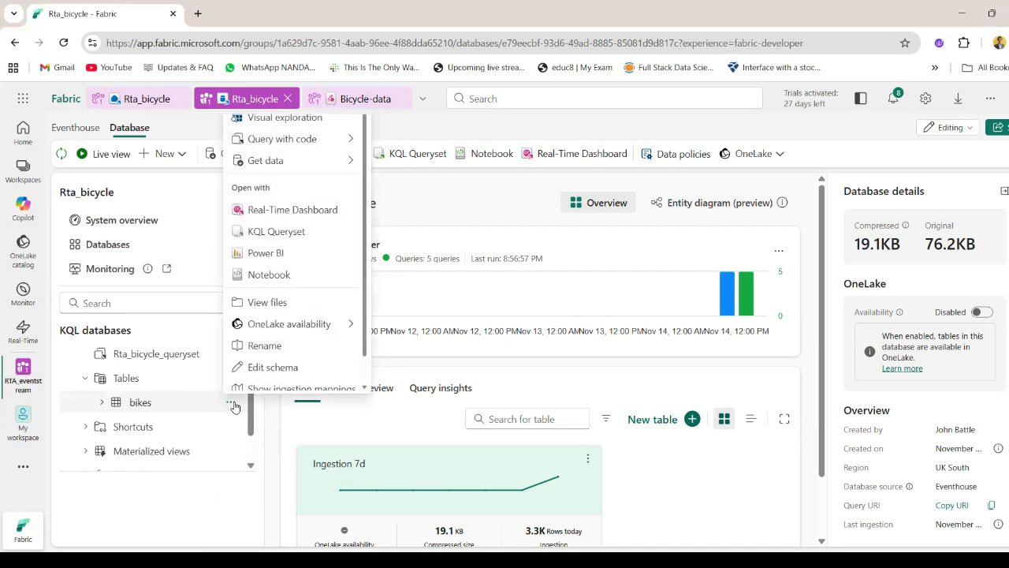
{"action": "left_click", "coordinate": [232, 404]}
{"action": "left_click", "coordinate": [232, 405]}
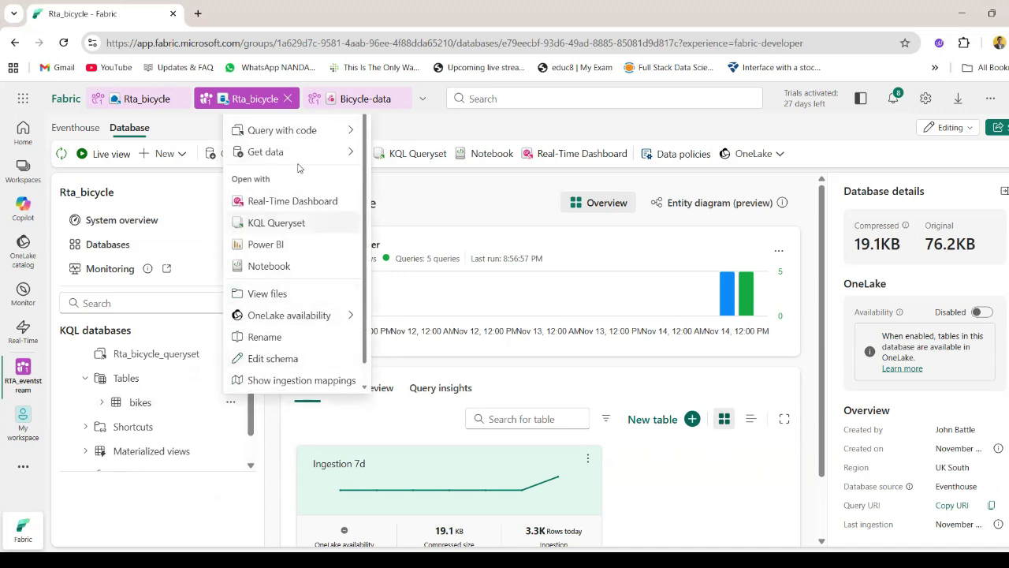
{"action": "mouse_move", "coordinate": [316, 131]}
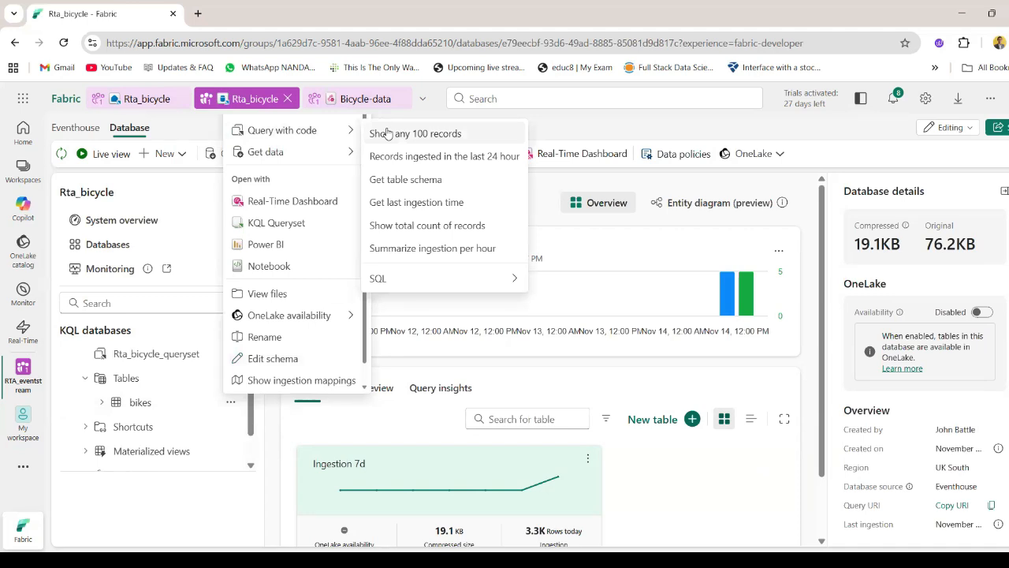
{"action": "left_click", "coordinate": [426, 157]}
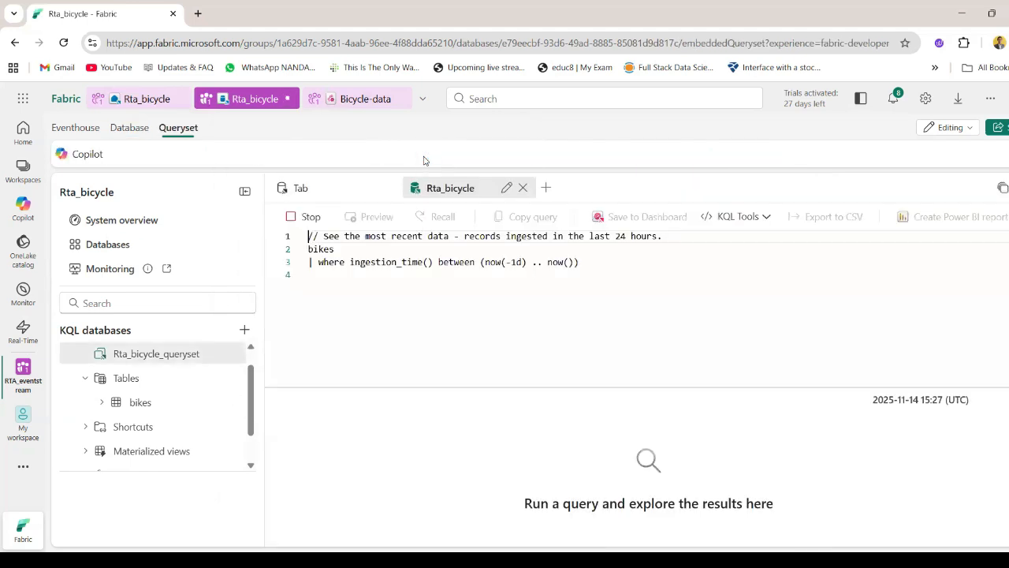
{"action": "left_click_drag", "start_coordinate": [581, 261], "coordinate": [471, 268]}
{"action": "left_click", "coordinate": [354, 249]}
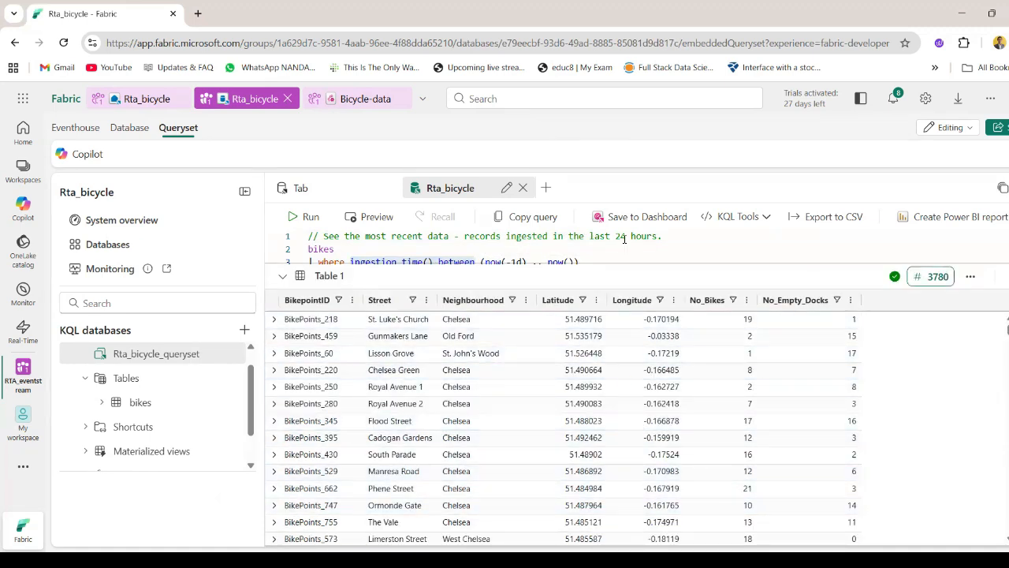
{"action": "left_click", "coordinate": [623, 267]}
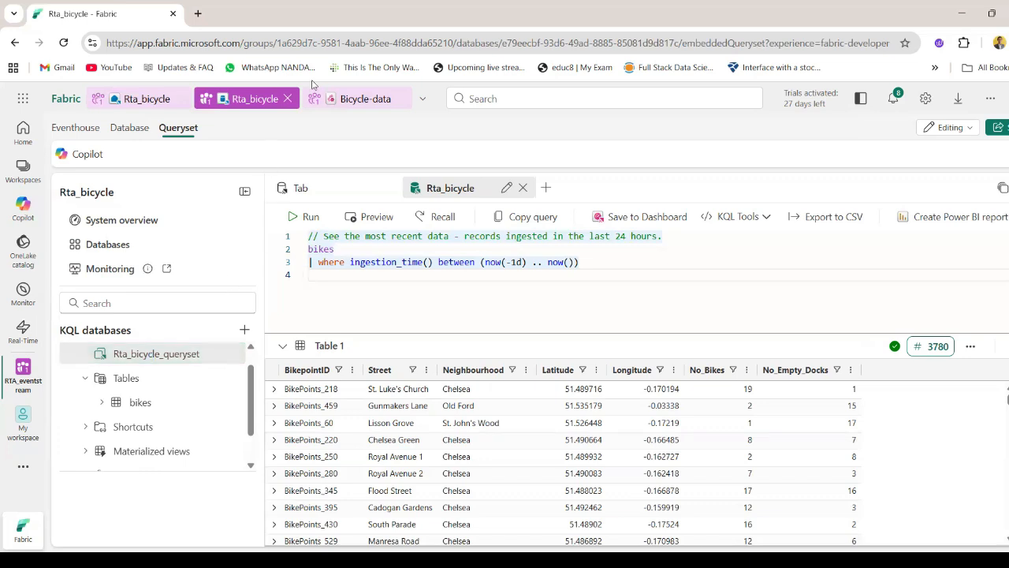
Look at the Bicycle-data eventstream's data preview and return to Rta_bicycle_queryset in the KQL database
{"action": "left_click", "coordinate": [345, 98]}
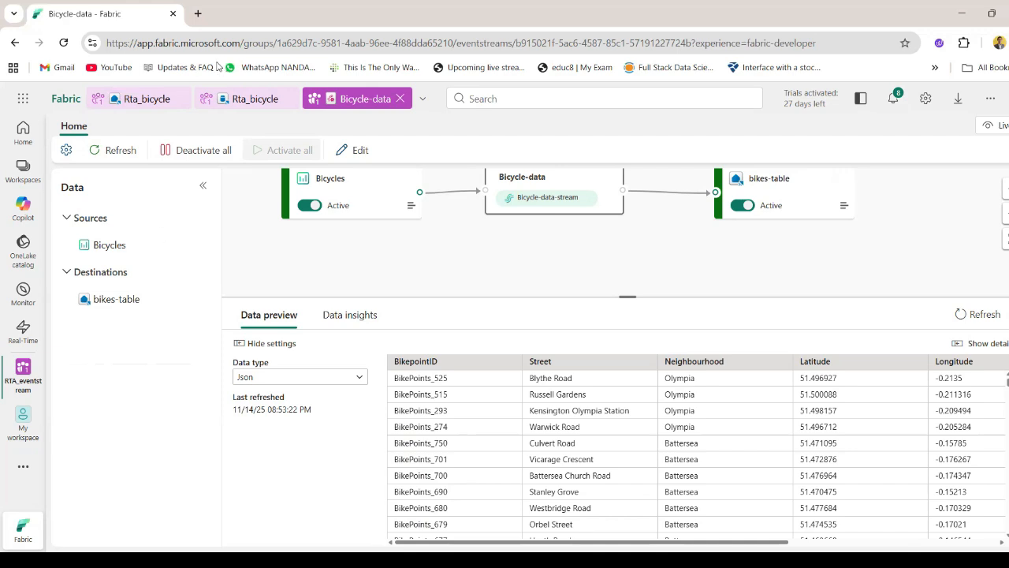
{"action": "left_click", "coordinate": [243, 100]}
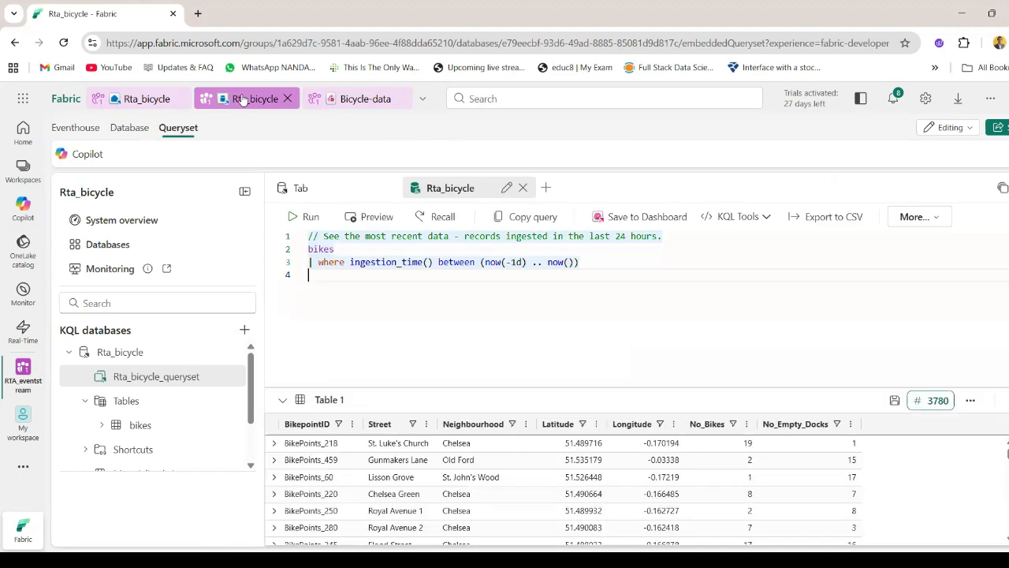
{"action": "left_click", "coordinate": [145, 376]}
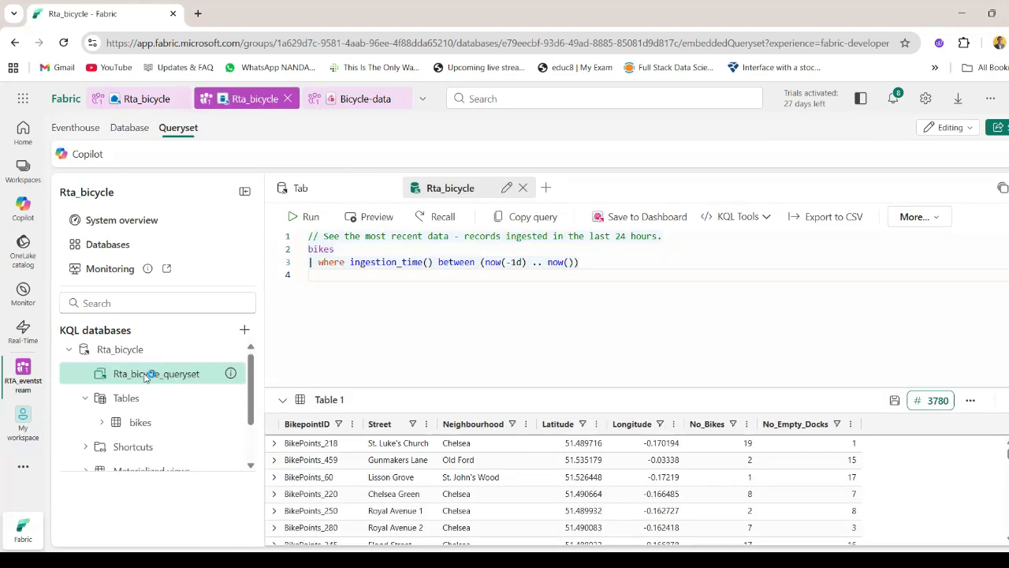
{"action": "left_click", "coordinate": [145, 376]}
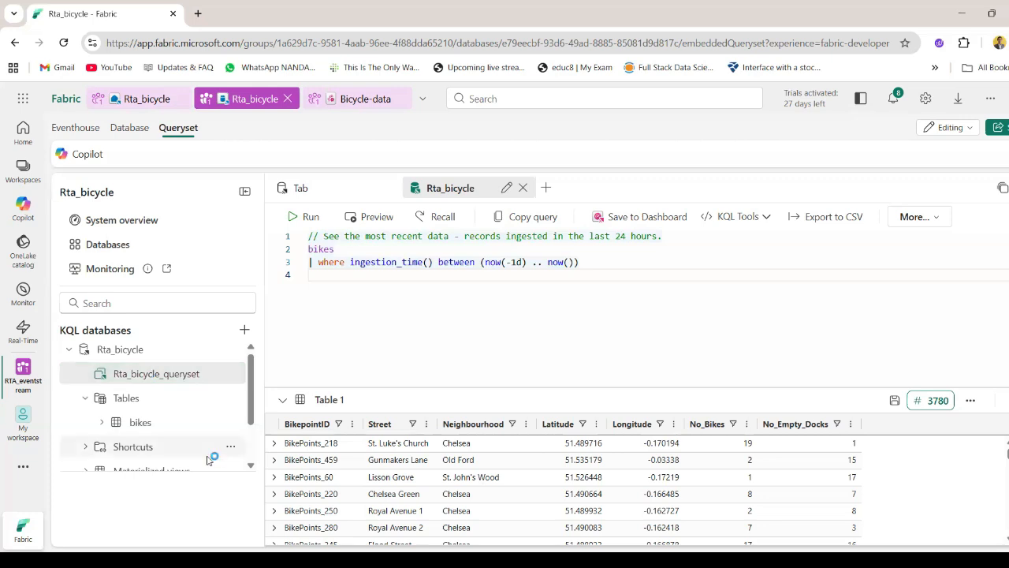
Switch the Bicycle-data eventstream to edit mode with a larger canvas and add a Group by transformation
{"action": "left_click", "coordinate": [353, 98]}
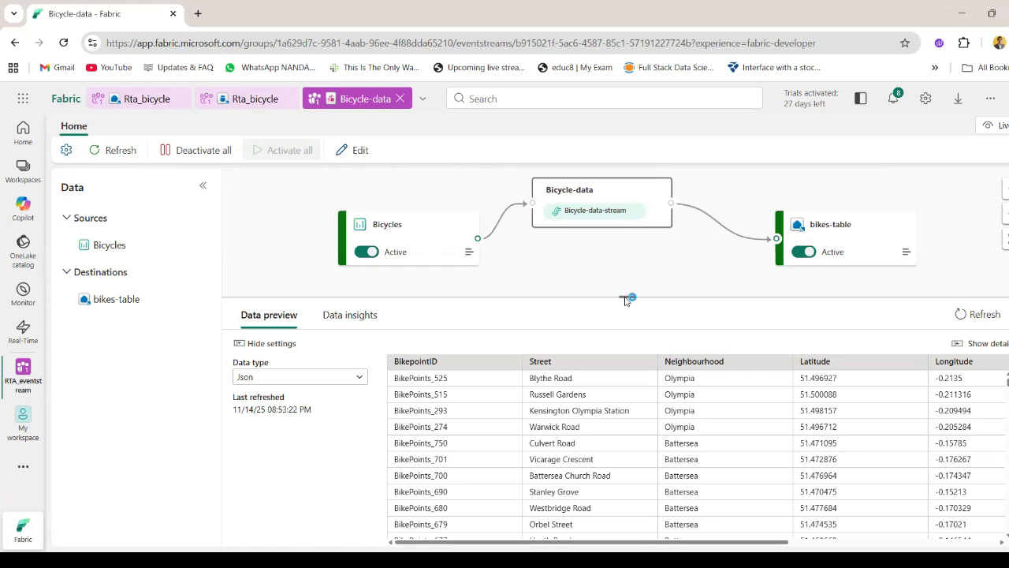
{"action": "left_click_drag", "start_coordinate": [624, 295], "coordinate": [654, 468]}
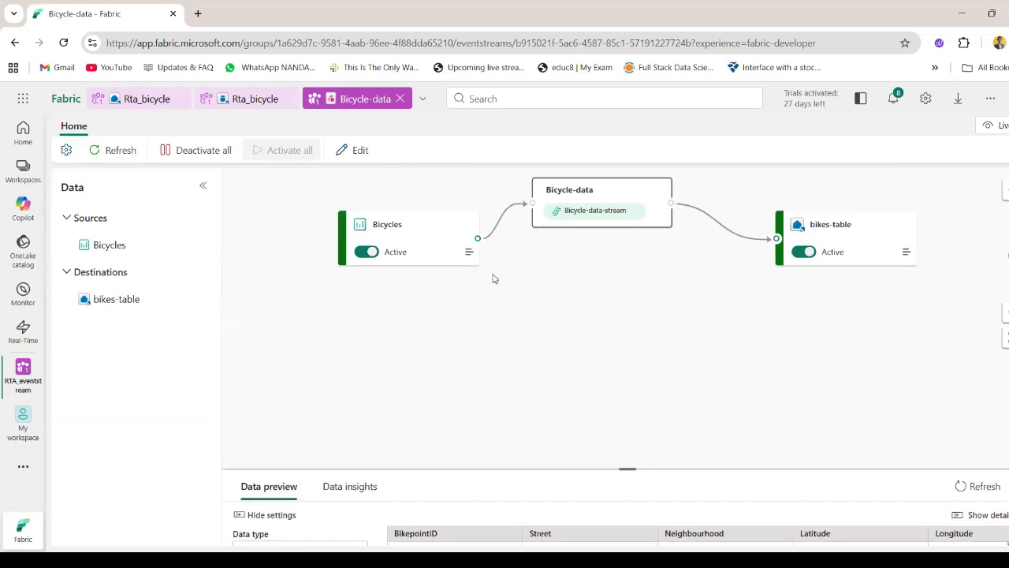
{"action": "left_click", "coordinate": [353, 151]}
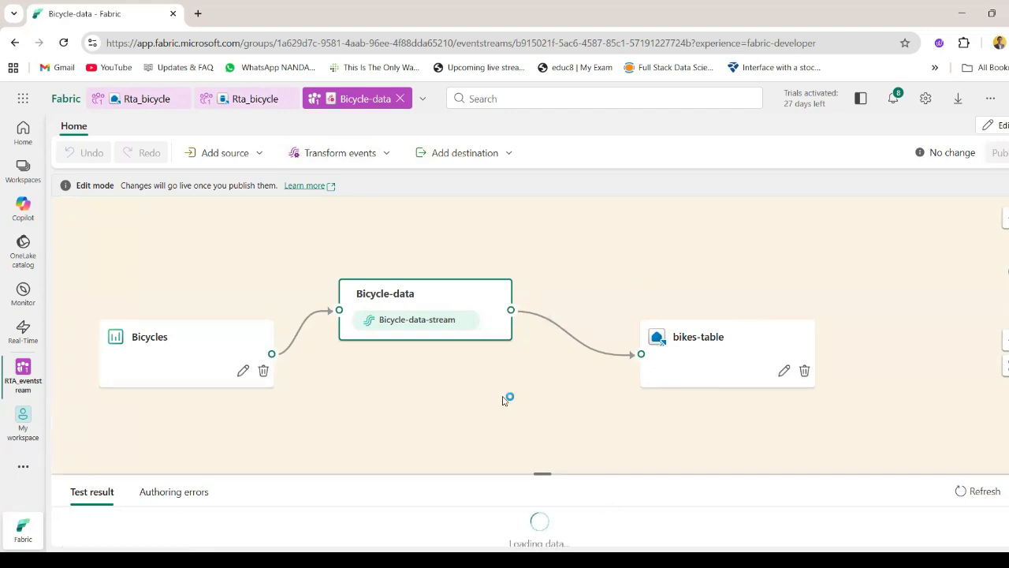
{"action": "left_click", "coordinate": [380, 160]}
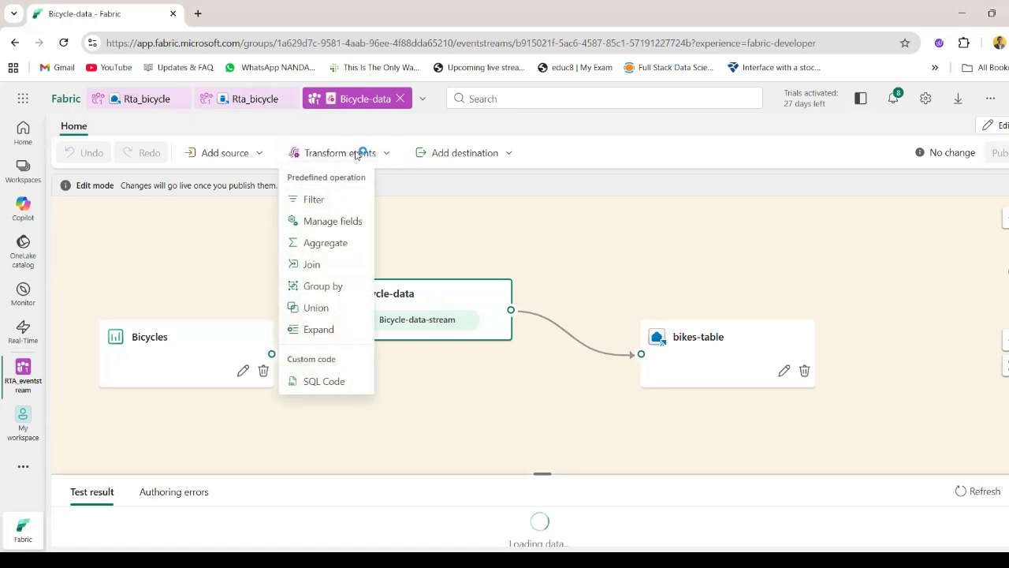
{"action": "left_click", "coordinate": [325, 287]}
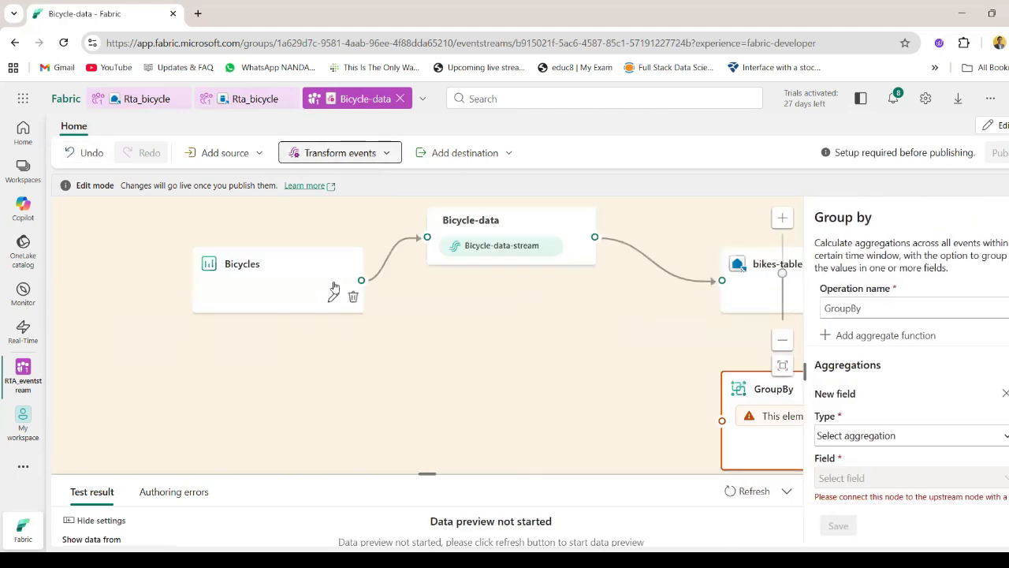
Connect the Bicycle-data stream's output to the GroupBy node and rearrange the nodes on the canvas
{"action": "left_click_drag", "start_coordinate": [728, 394], "coordinate": [614, 373]}
{"action": "left_click_drag", "start_coordinate": [594, 237], "coordinate": [591, 400]}
{"action": "left_click_drag", "start_coordinate": [276, 272], "coordinate": [139, 255]}
{"action": "left_click_drag", "start_coordinate": [462, 245], "coordinate": [313, 275]}
{"action": "left_click_drag", "start_coordinate": [761, 276], "coordinate": [589, 262]}
{"action": "left_click_drag", "start_coordinate": [686, 362], "coordinate": [580, 373]}
{"action": "left_click_drag", "start_coordinate": [354, 286], "coordinate": [338, 253]}
{"action": "left_click_drag", "start_coordinate": [575, 413], "coordinate": [521, 387]}
{"action": "left_click_drag", "start_coordinate": [664, 292], "coordinate": [657, 256]}
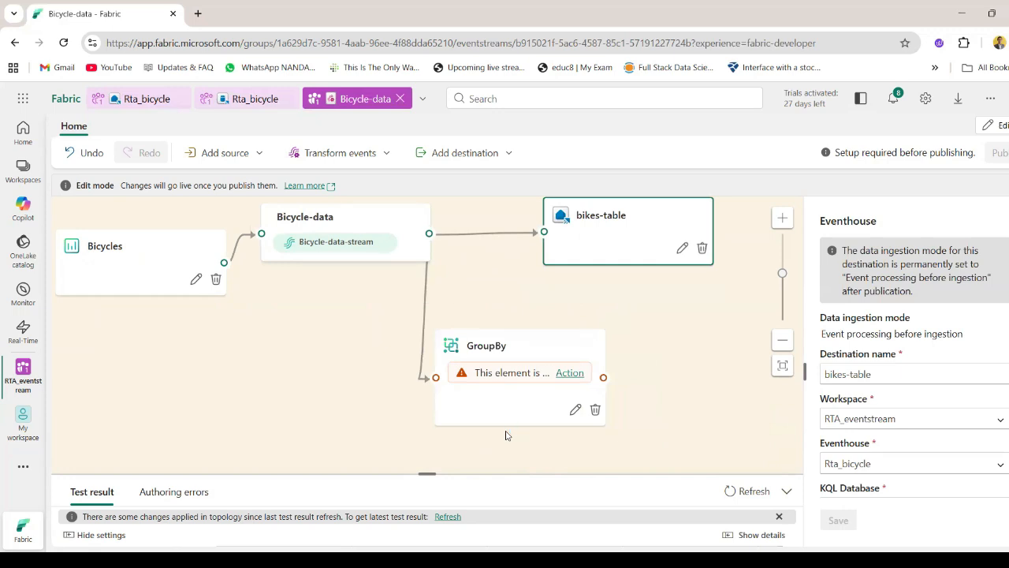
{"action": "scroll", "coordinate": [863, 348], "scroll_direction": "down", "scroll_amount": 2}
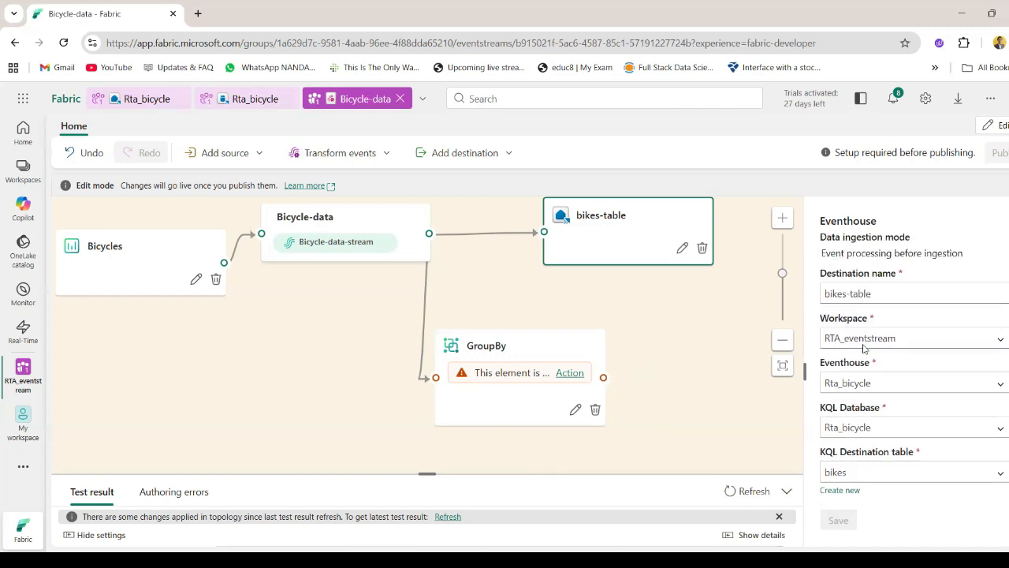
{"action": "scroll", "coordinate": [863, 348], "scroll_direction": "up", "scroll_amount": 2}
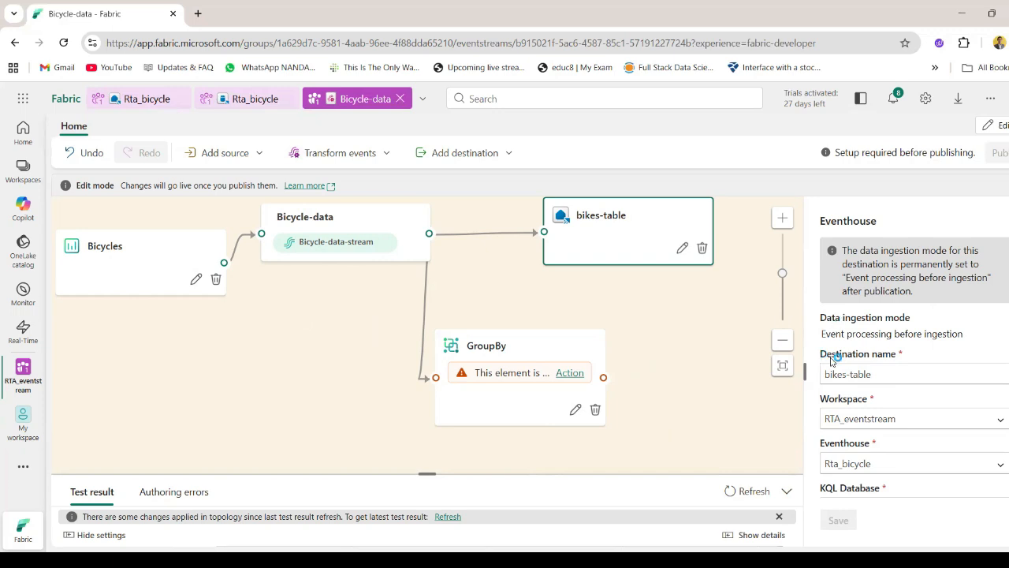
Name the Group by operation GroupByStreet
{"action": "left_click", "coordinate": [597, 354]}
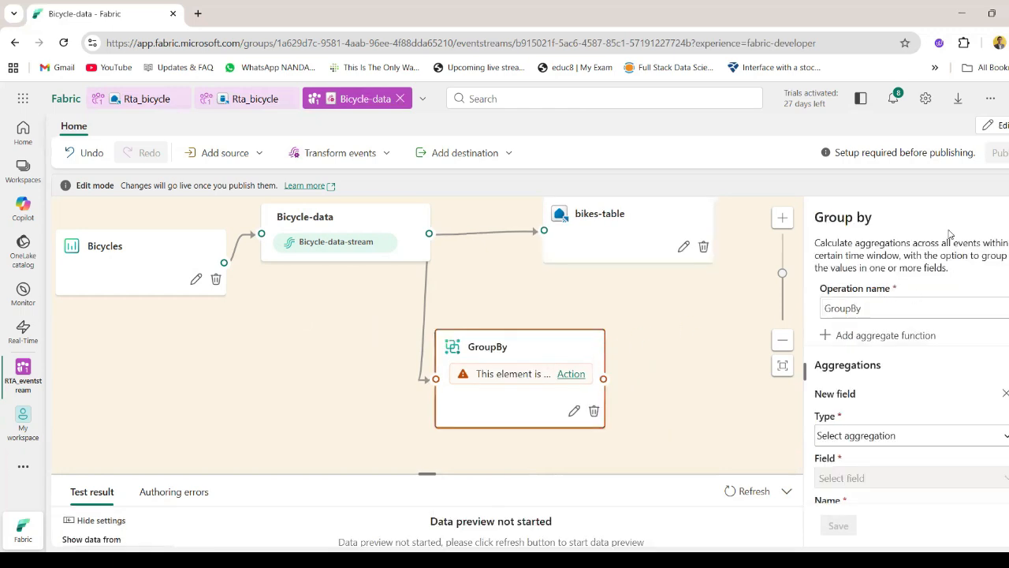
{"action": "double_click", "coordinate": [894, 315]}
{"action": "left_click", "coordinate": [895, 314]}
{"action": "type", "text": "Stre"}
{"action": "type", "text": "eet"}
{"action": "key", "text": "BackSpace"}
{"action": "key", "text": "BackSpace"}
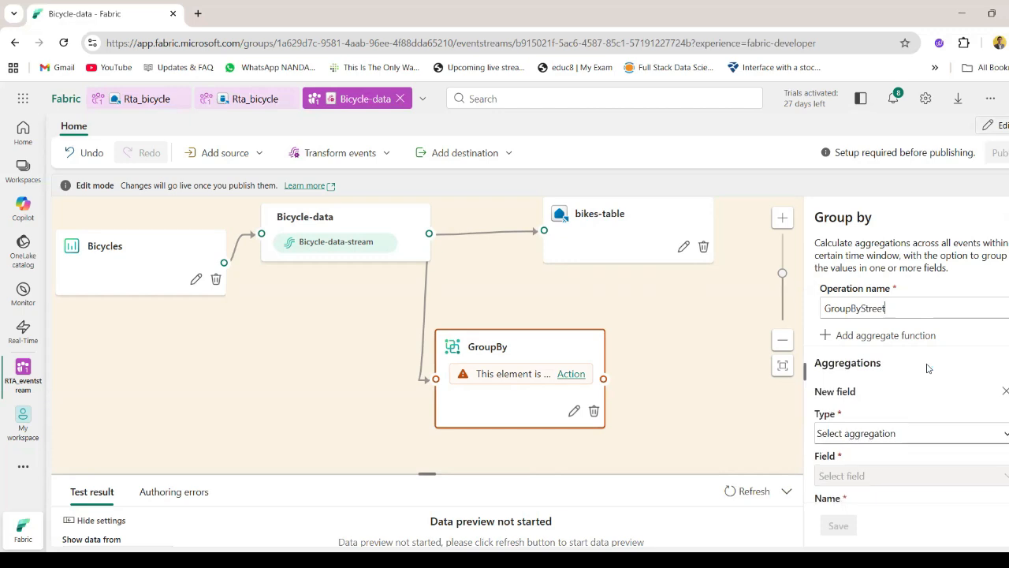
Add a Sum aggregation on the No_Bikes field to the Group by operation
{"action": "left_click", "coordinate": [919, 435]}
{"action": "scroll", "coordinate": [917, 383], "scroll_direction": "down", "scroll_amount": 5}
{"action": "scroll", "coordinate": [918, 383], "scroll_direction": "down", "scroll_amount": 2}
{"action": "left_click", "coordinate": [915, 398]}
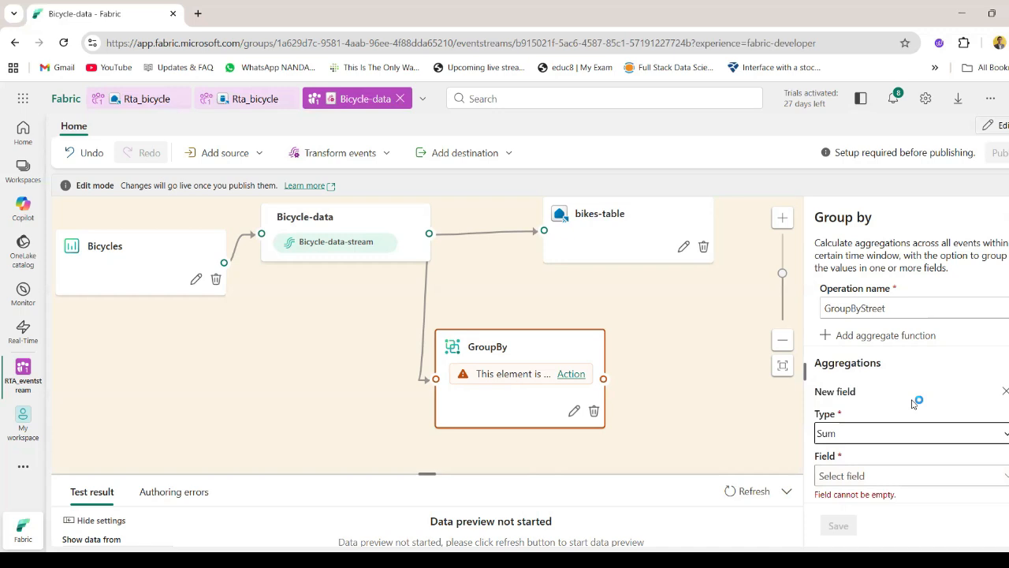
{"action": "scroll", "coordinate": [914, 403], "scroll_direction": "down", "scroll_amount": 1}
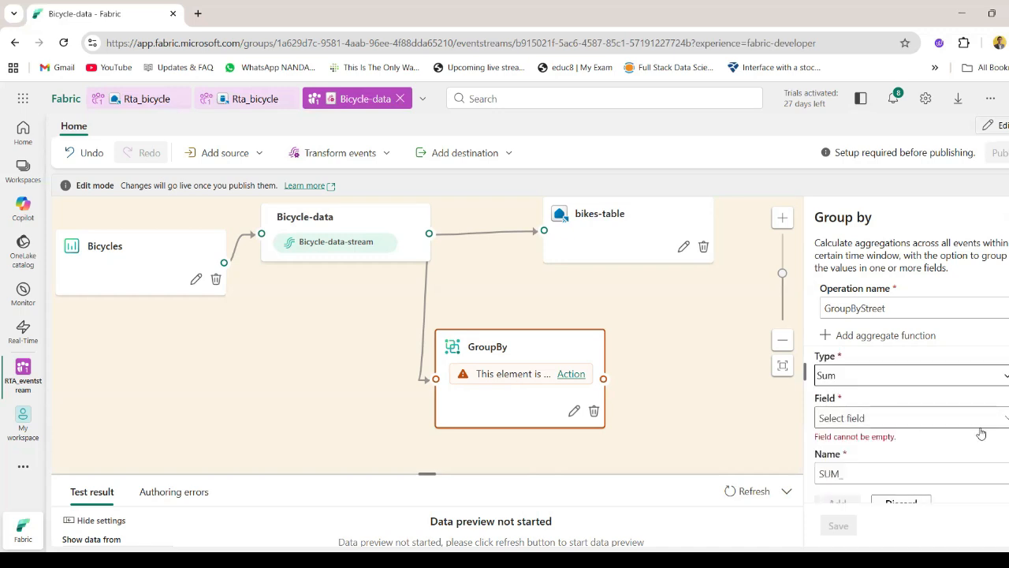
{"action": "left_click", "coordinate": [1006, 424]}
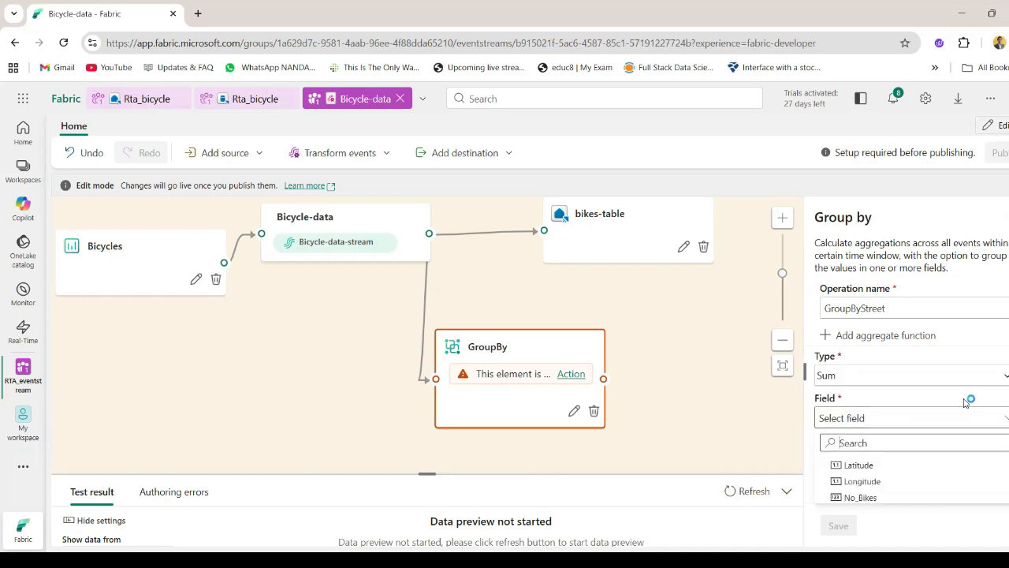
{"action": "scroll", "coordinate": [955, 465], "scroll_direction": "down", "scroll_amount": 1}
{"action": "scroll", "coordinate": [955, 465], "scroll_direction": "down", "scroll_amount": 1}
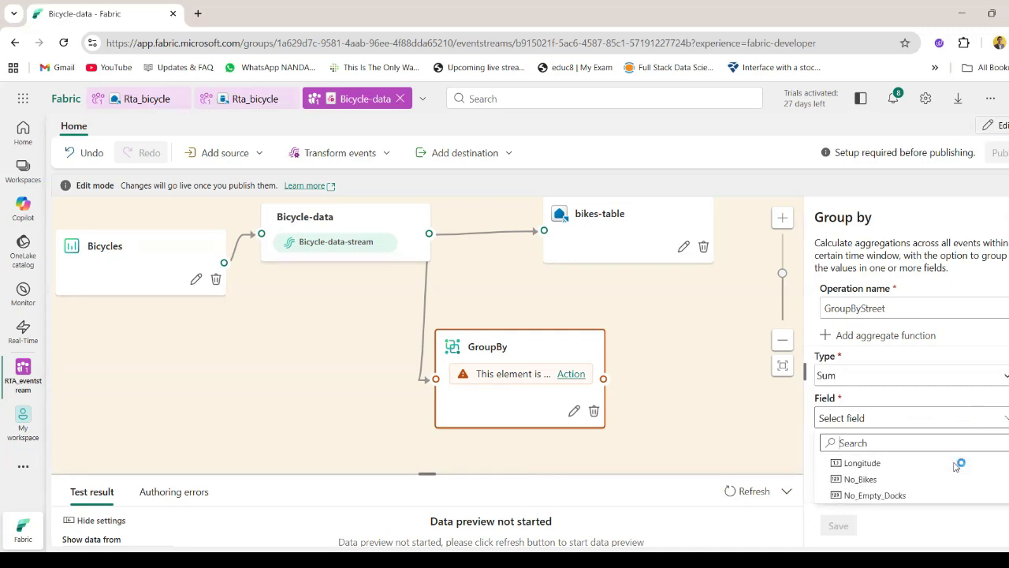
{"action": "scroll", "coordinate": [955, 465], "scroll_direction": "up", "scroll_amount": 1}
{"action": "scroll", "coordinate": [955, 466], "scroll_direction": "down", "scroll_amount": 1}
{"action": "left_click", "coordinate": [945, 478]}
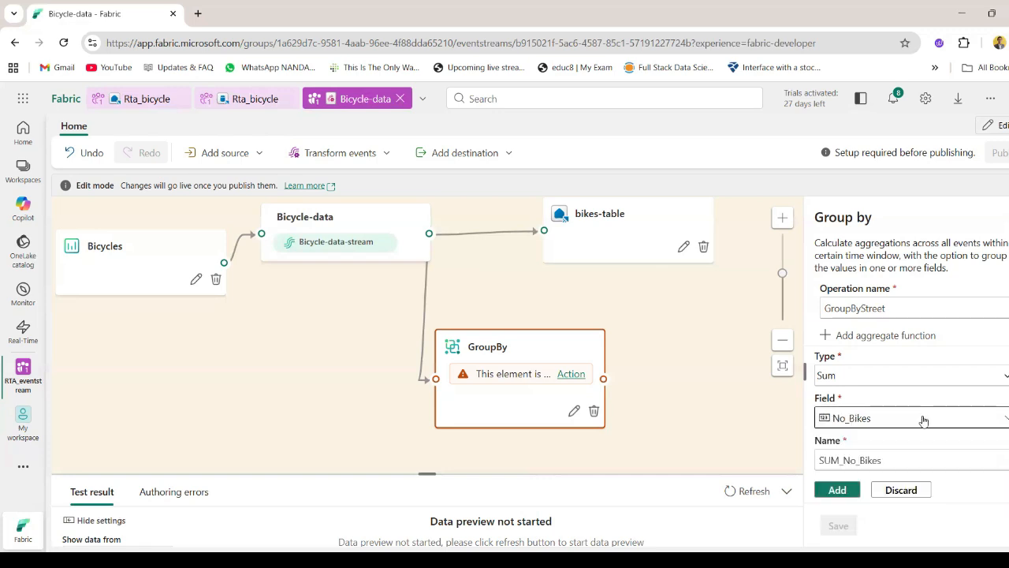
{"action": "double_click", "coordinate": [881, 459]}
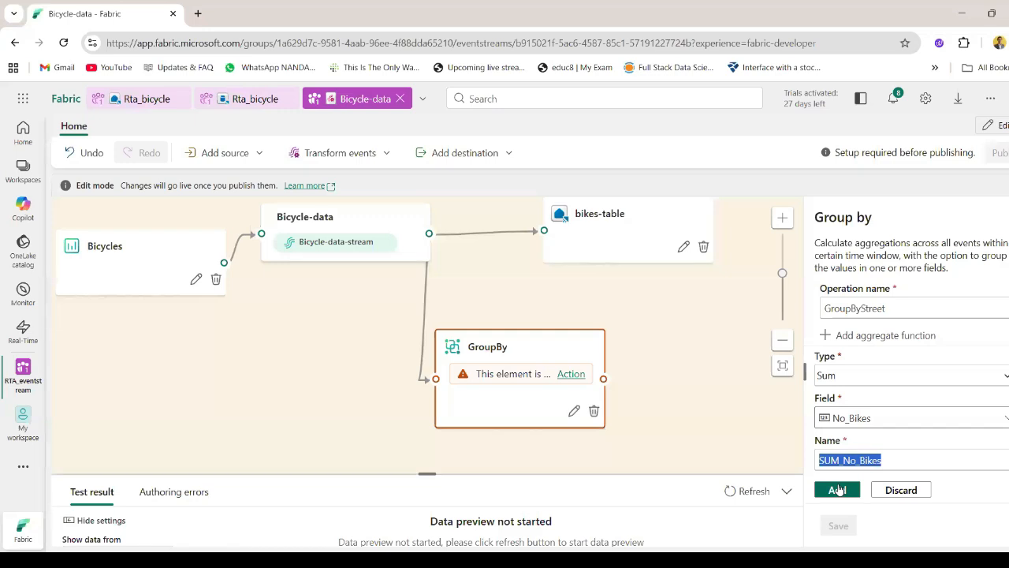
{"action": "left_click", "coordinate": [838, 490]}
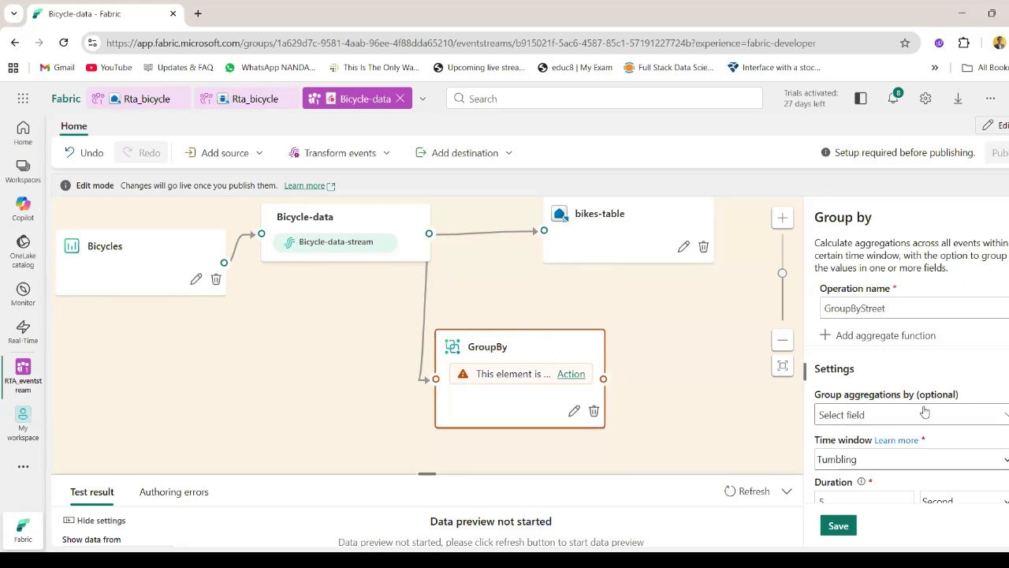
Group the aggregations of the GroupByStreet operation by the Street field
{"action": "left_click", "coordinate": [927, 414]}
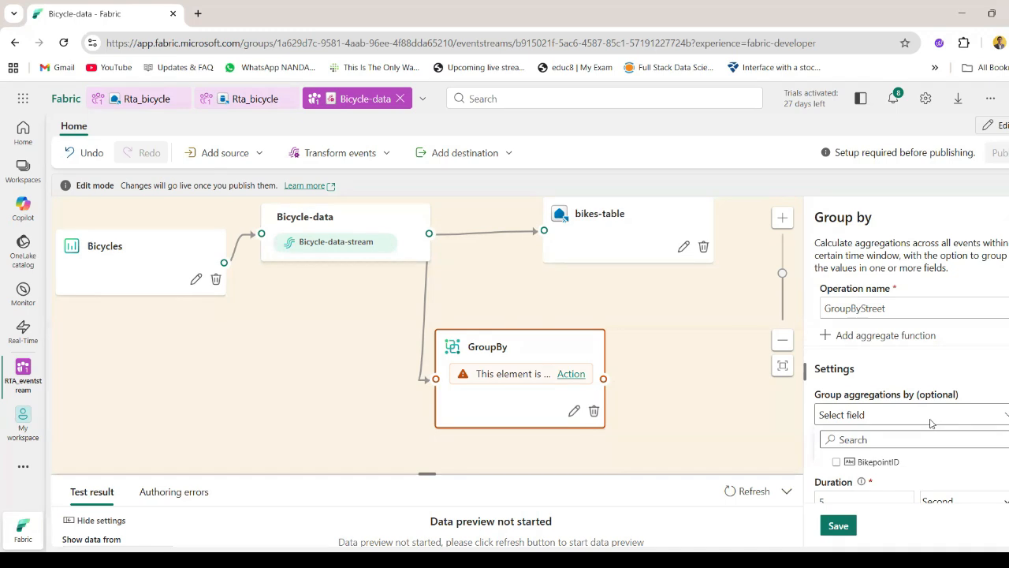
{"action": "type", "text": "st"}
{"action": "left_click", "coordinate": [924, 462]}
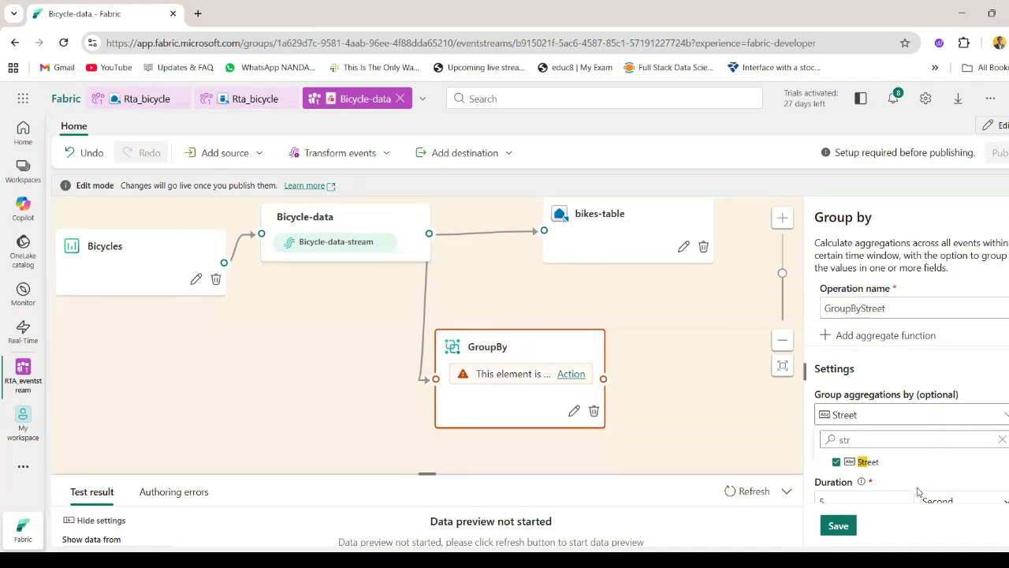
{"action": "scroll", "coordinate": [849, 388], "scroll_direction": "down", "scroll_amount": 1}
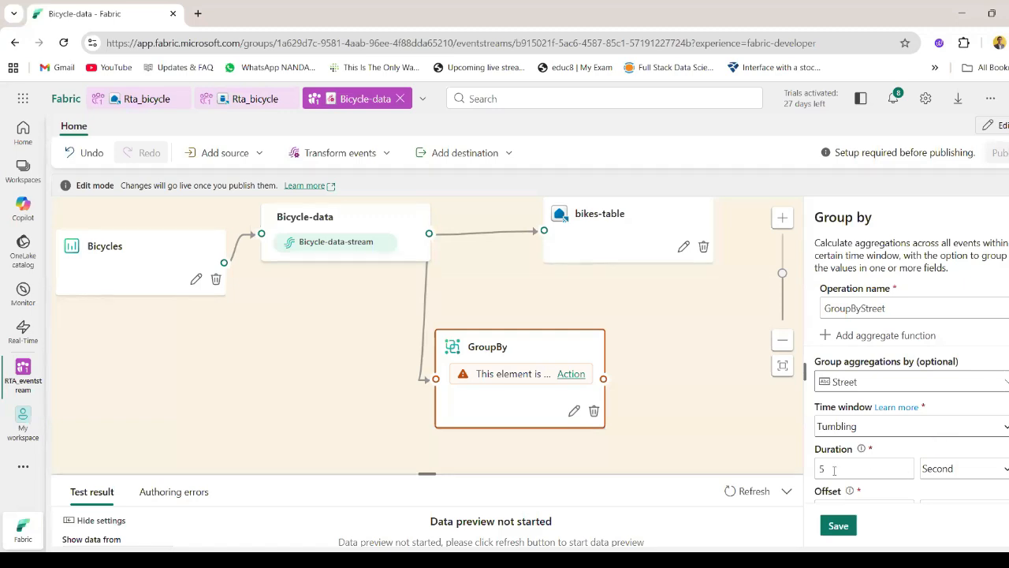
{"action": "scroll", "coordinate": [897, 465], "scroll_direction": "down", "scroll_amount": 1}
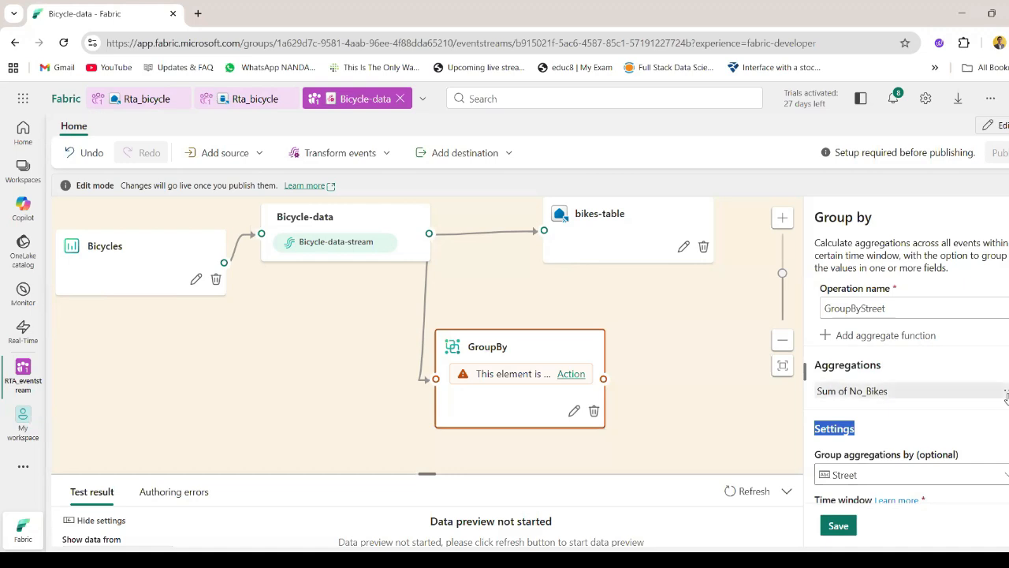
Reopen the Sum of No_Bikes aggregation, review the tumbling window settings, and save the Group by operation
{"action": "left_click", "coordinate": [1006, 396]}
{"action": "left_click", "coordinate": [957, 392]}
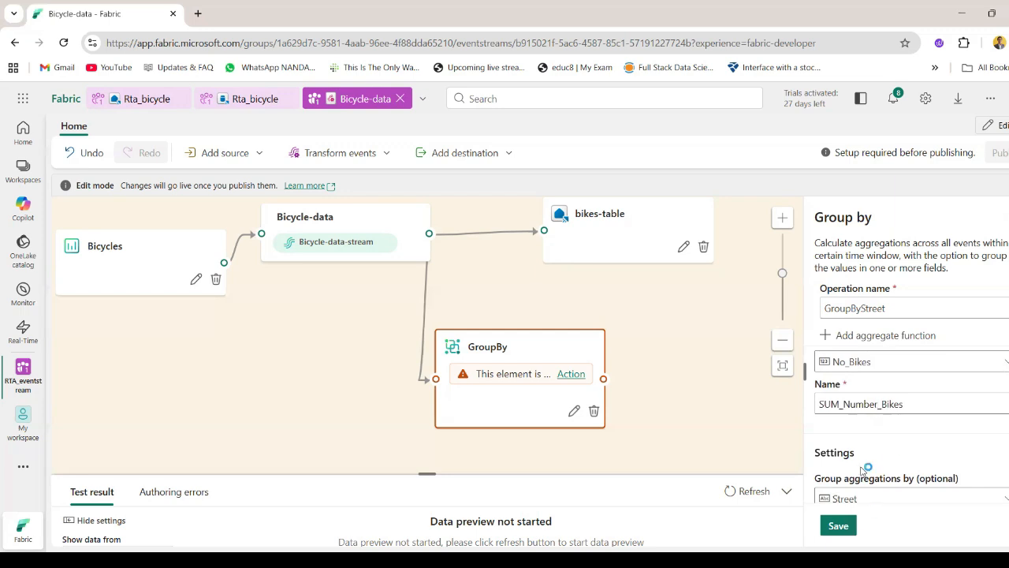
{"action": "scroll", "coordinate": [865, 470], "scroll_direction": "down", "scroll_amount": 3}
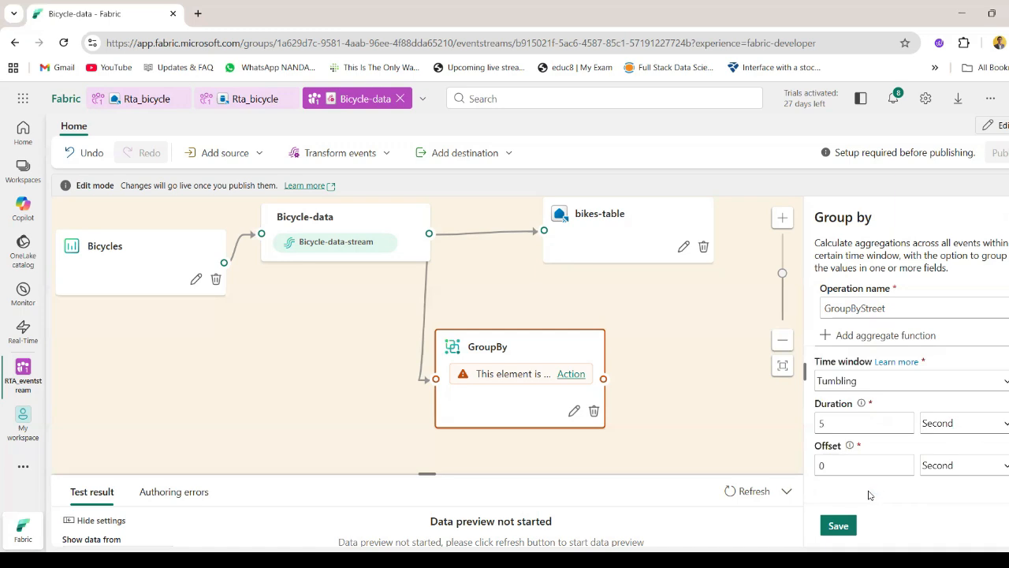
{"action": "left_click", "coordinate": [843, 522]}
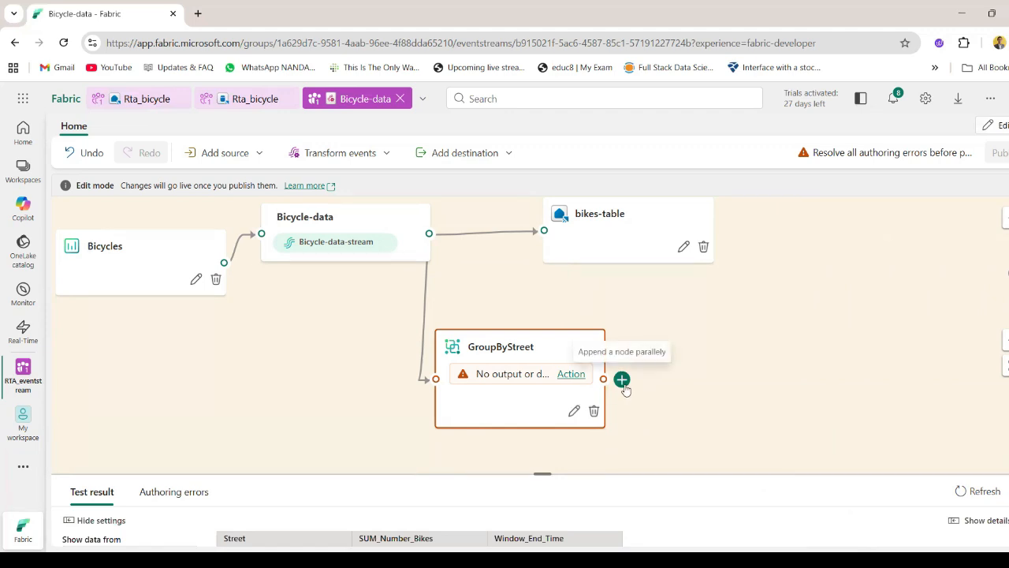
Append an Eventhouse destination to the output of the GroupByStreet node
{"action": "left_click", "coordinate": [622, 380]}
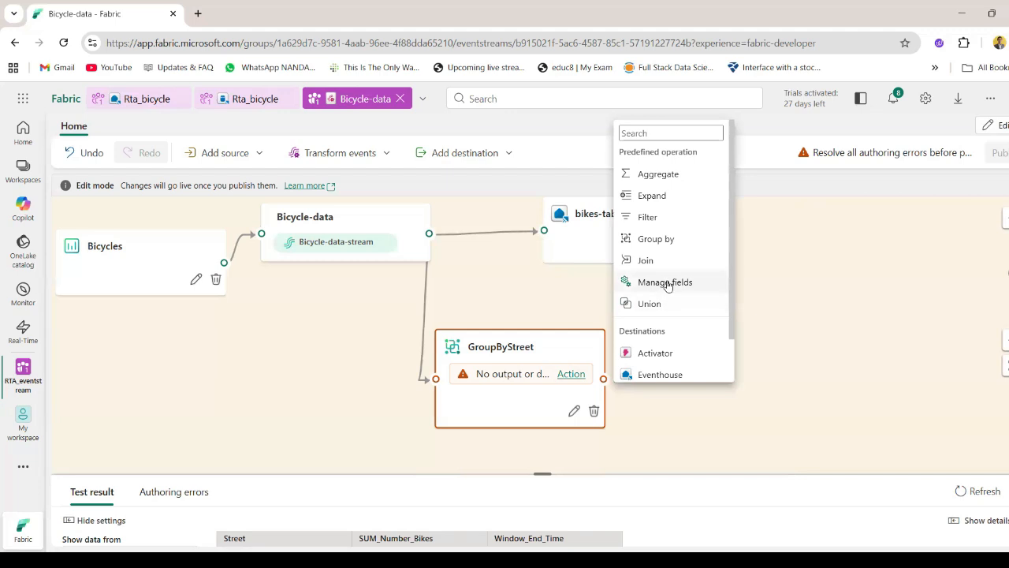
{"action": "scroll", "coordinate": [668, 272], "scroll_direction": "down", "scroll_amount": 1}
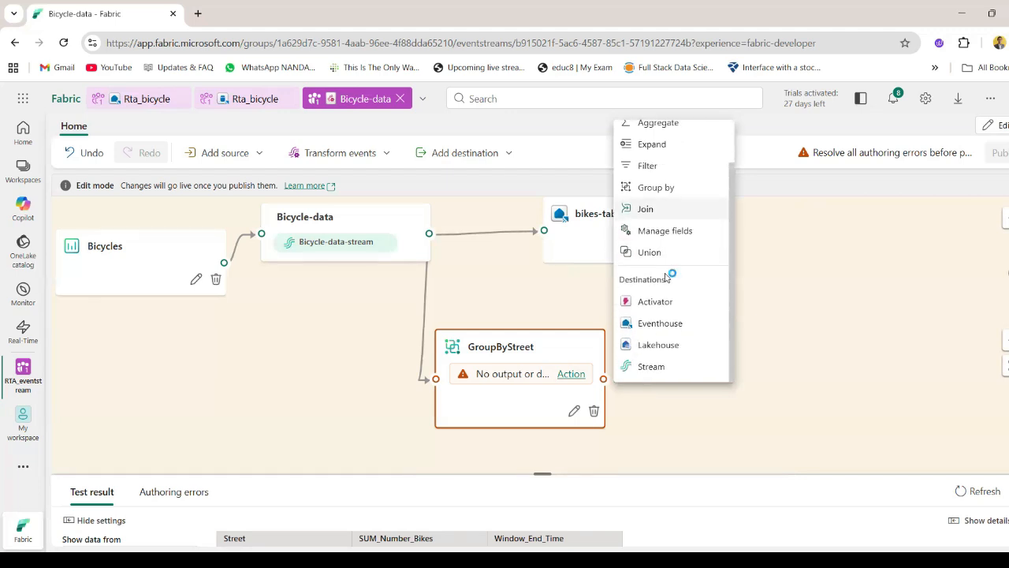
{"action": "left_click", "coordinate": [667, 334]}
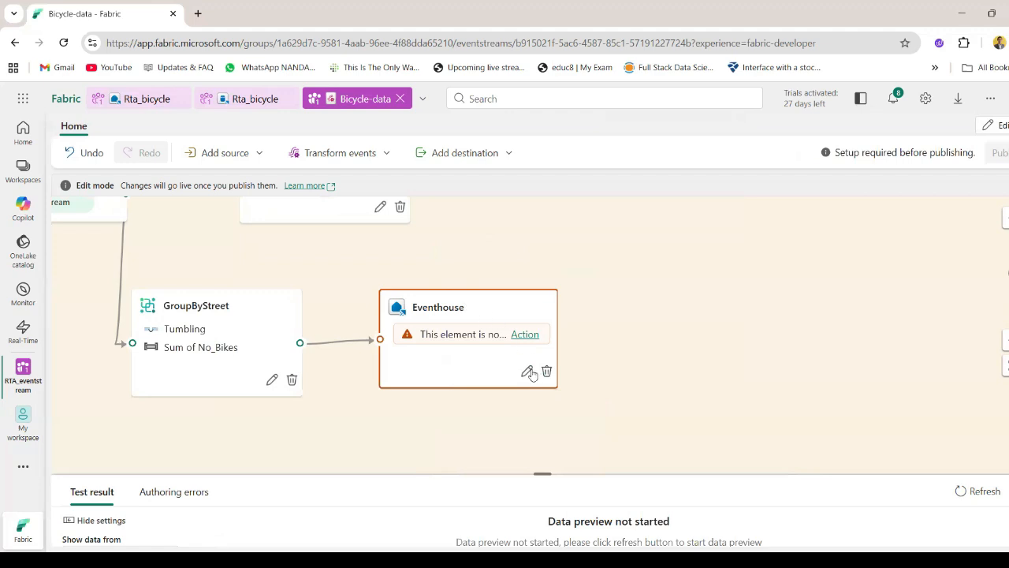
Edit the new Eventhouse destination and name it bikes-by-street-table
{"action": "left_click", "coordinate": [527, 371]}
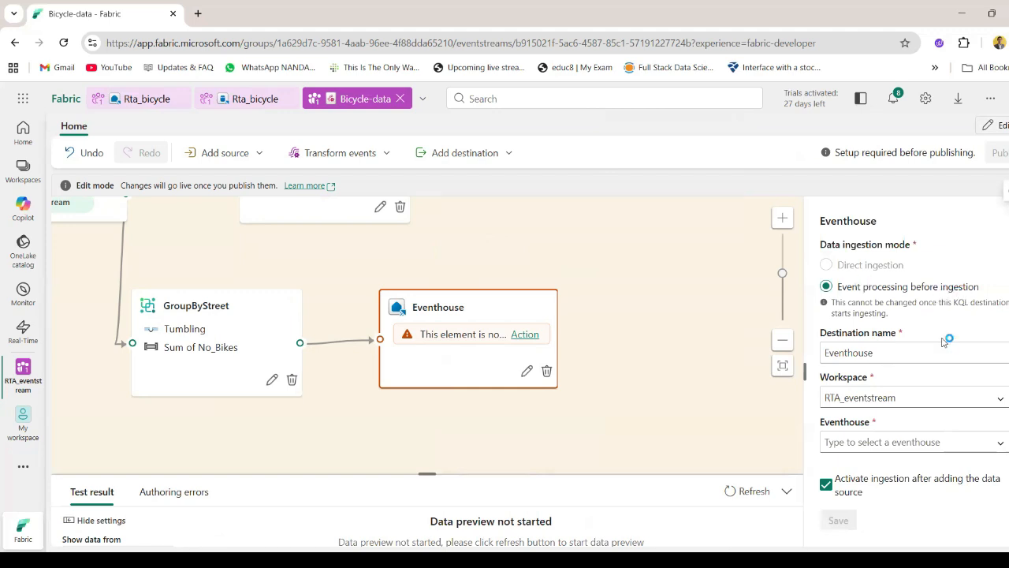
{"action": "scroll", "coordinate": [946, 339], "scroll_direction": "down", "scroll_amount": 2}
{"action": "double_click", "coordinate": [898, 270]}
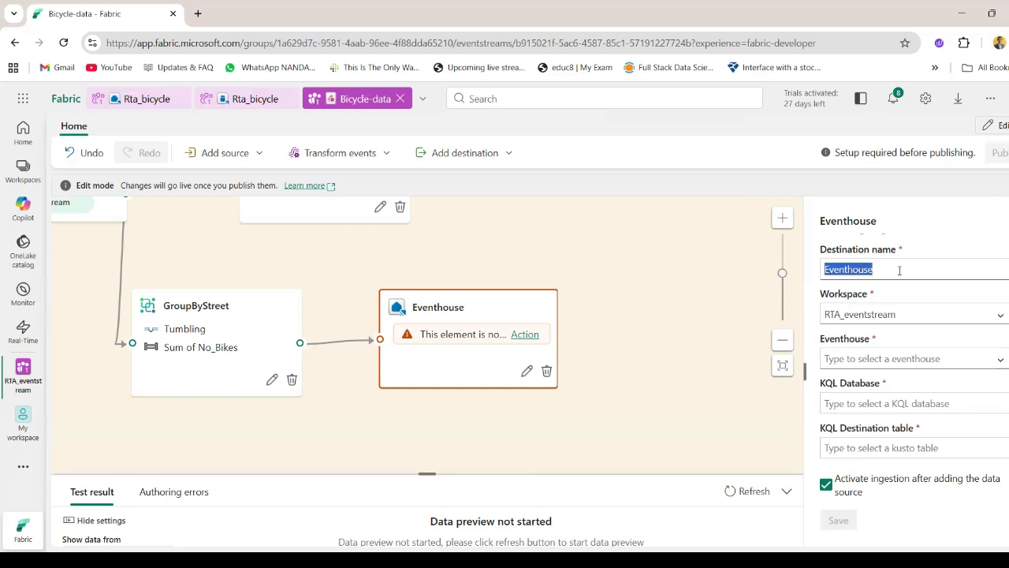
{"action": "key", "text": "BackSpace"}
{"action": "type", "text": "b"}
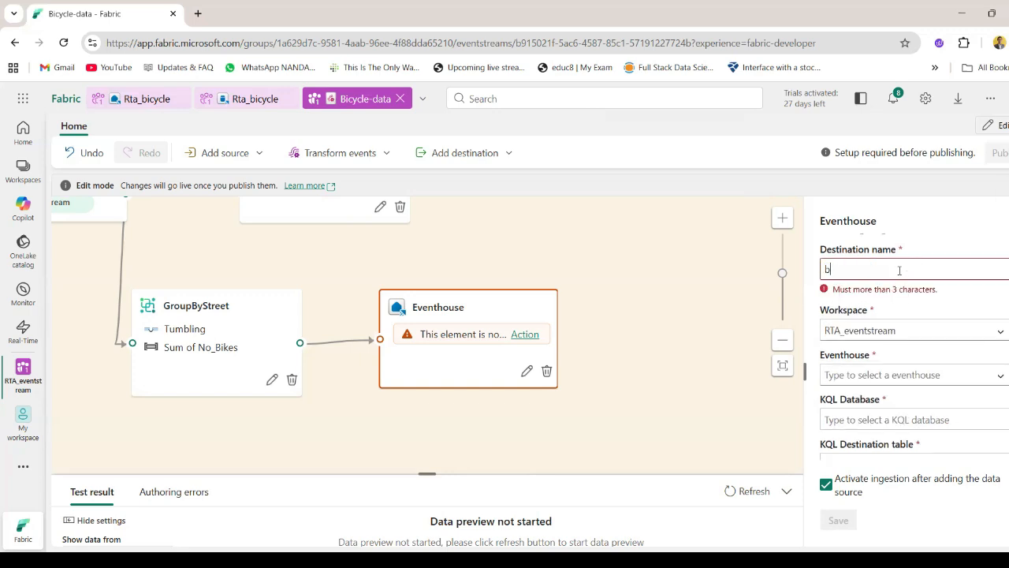
{"action": "type", "text": "ikes-by-street-table"}
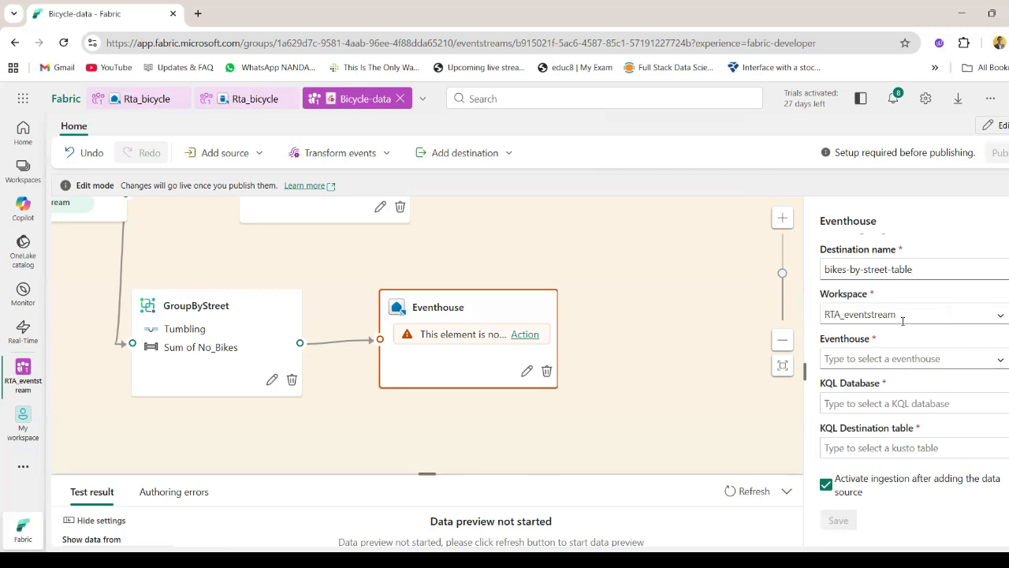
Set both the destination's eventhouse and its KQL database to Rta_bicycle
{"action": "scroll", "coordinate": [903, 314], "scroll_direction": "down", "scroll_amount": 1}
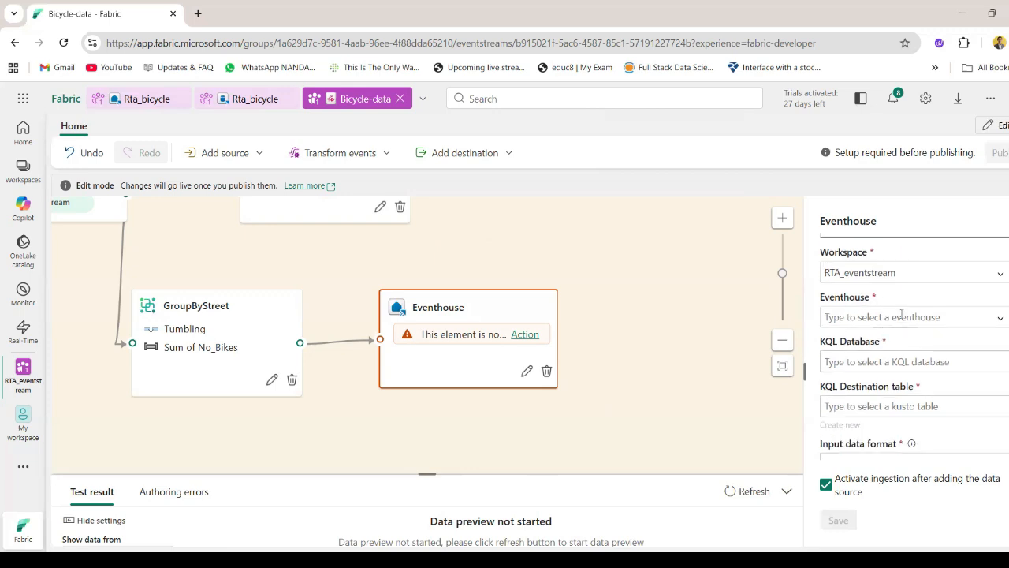
{"action": "left_click", "coordinate": [901, 314]}
{"action": "left_click", "coordinate": [897, 342]}
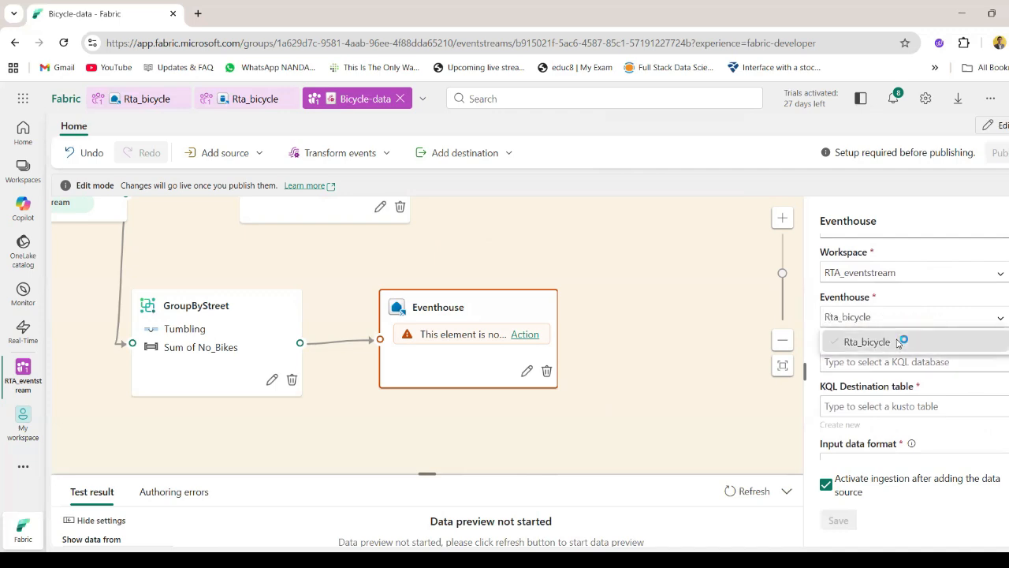
{"action": "left_click", "coordinate": [914, 363]}
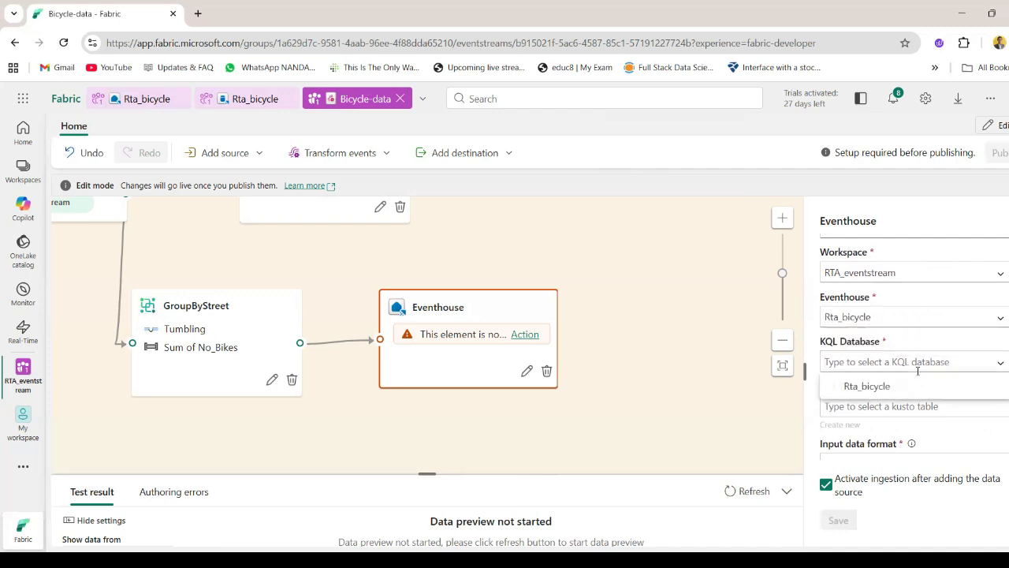
{"action": "left_click", "coordinate": [909, 385]}
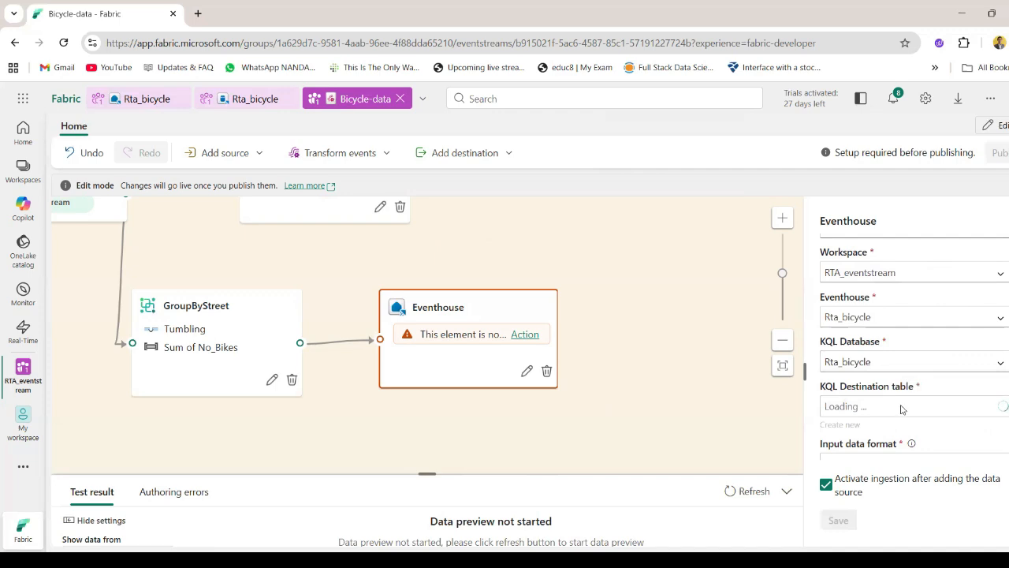
Create a new KQL destination table named bikes-by-street and save the Eventhouse destination
{"action": "left_click", "coordinate": [889, 406]}
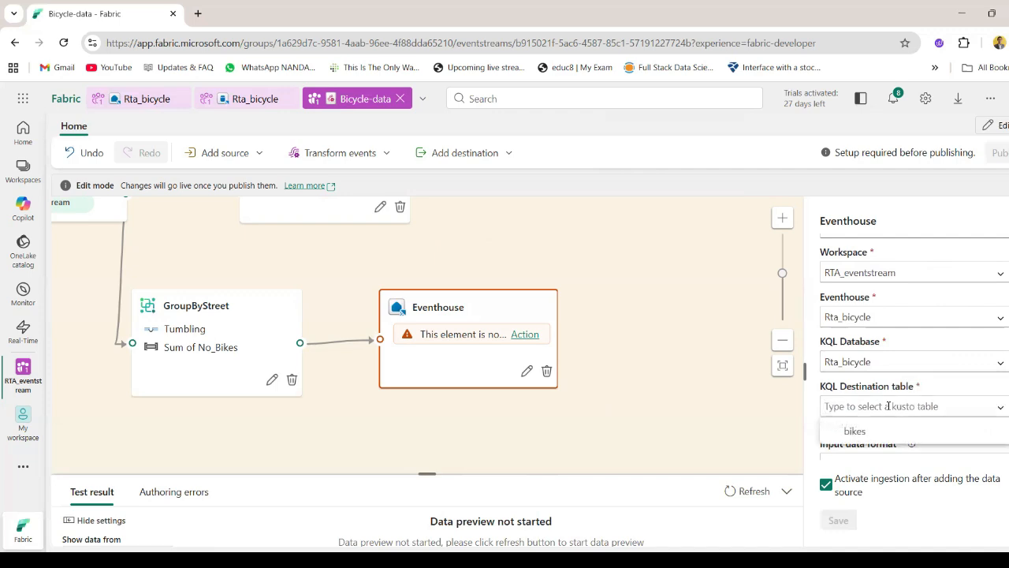
{"action": "left_click", "coordinate": [812, 411]}
{"action": "left_click", "coordinate": [828, 426]}
{"action": "type", "text": "b"}
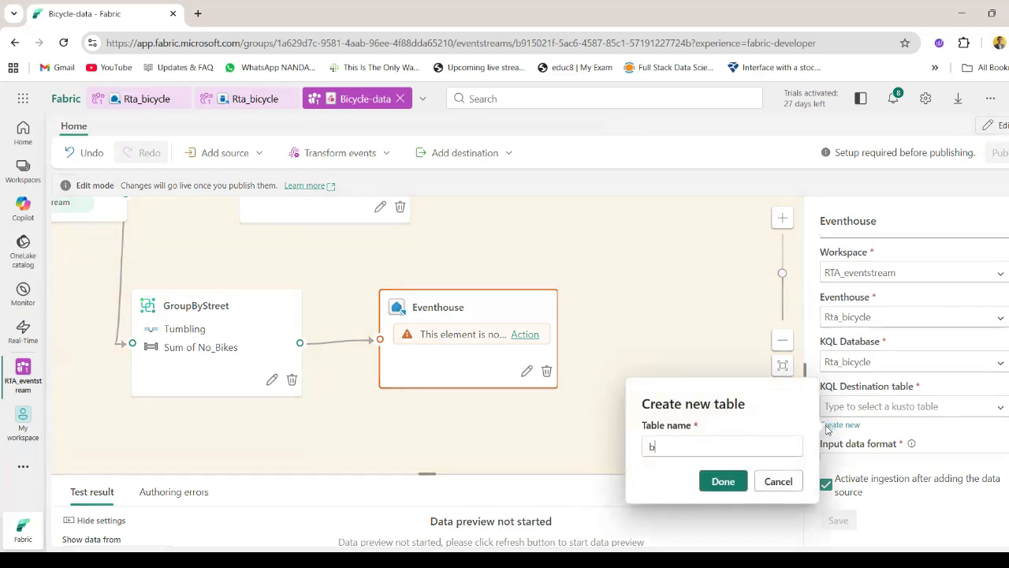
{"action": "type", "text": "ikes-by-street"}
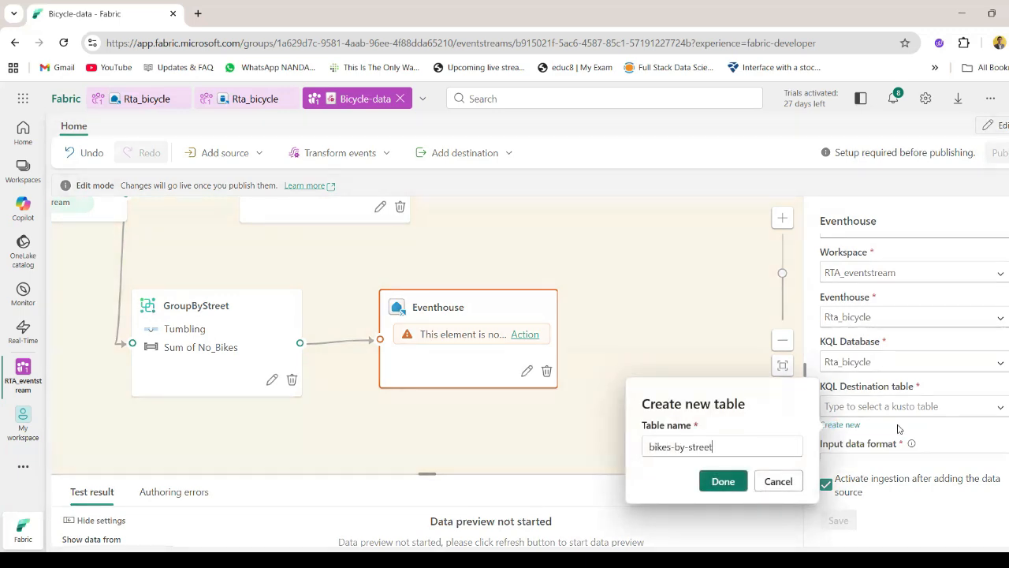
{"action": "left_click", "coordinate": [723, 481]}
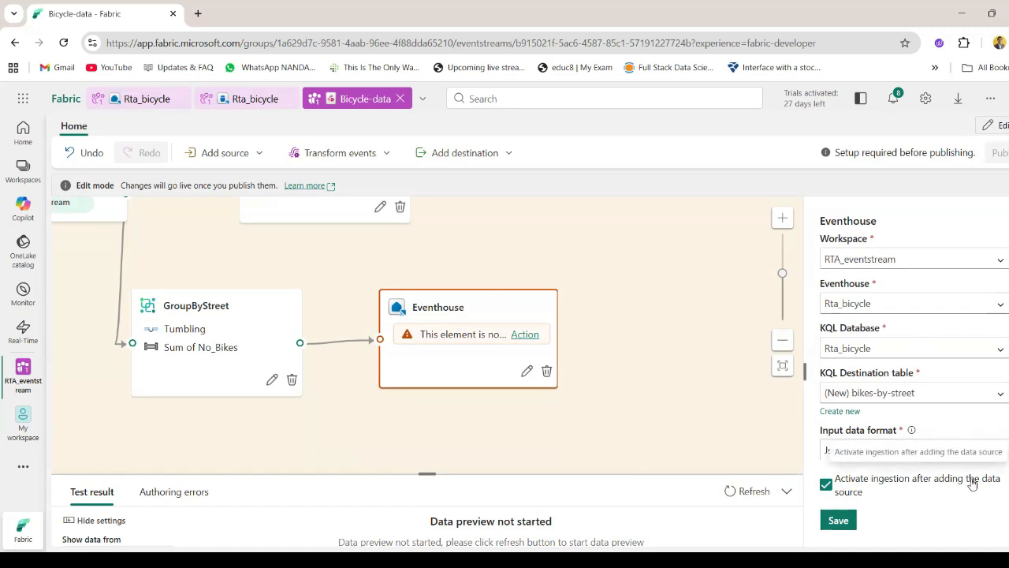
{"action": "left_click", "coordinate": [839, 522]}
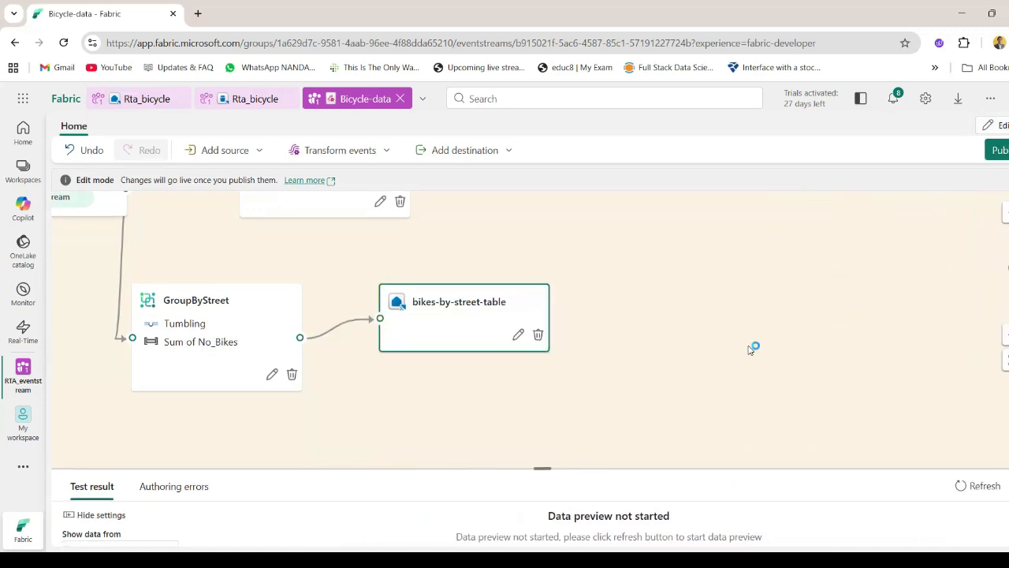
Fit the flow on the canvas, tidy the Bicycle-data and street branch nodes, and publish the eventstream changes
{"action": "left_click", "coordinate": [1008, 361]}
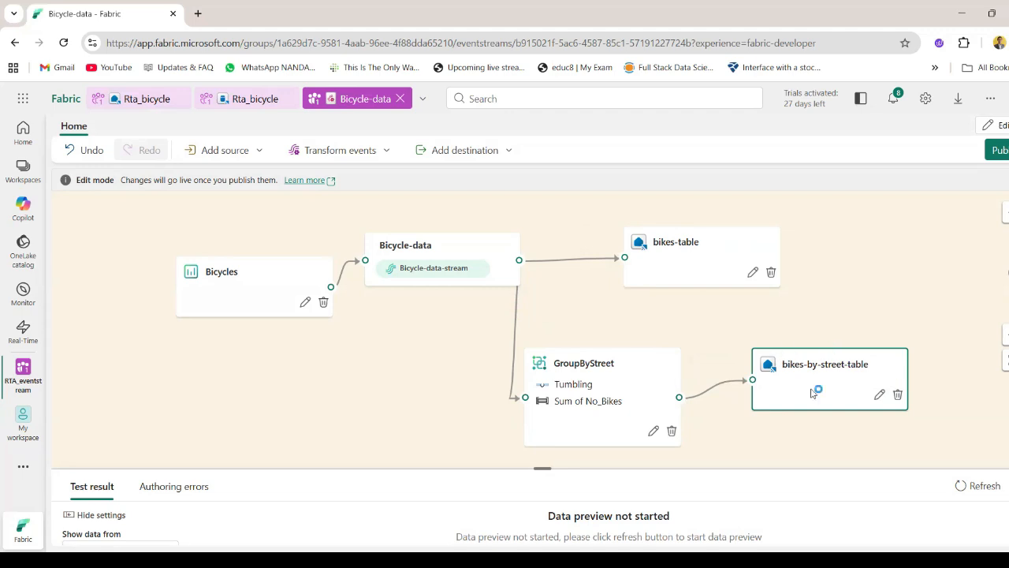
{"action": "left_click_drag", "start_coordinate": [404, 269], "coordinate": [399, 296]}
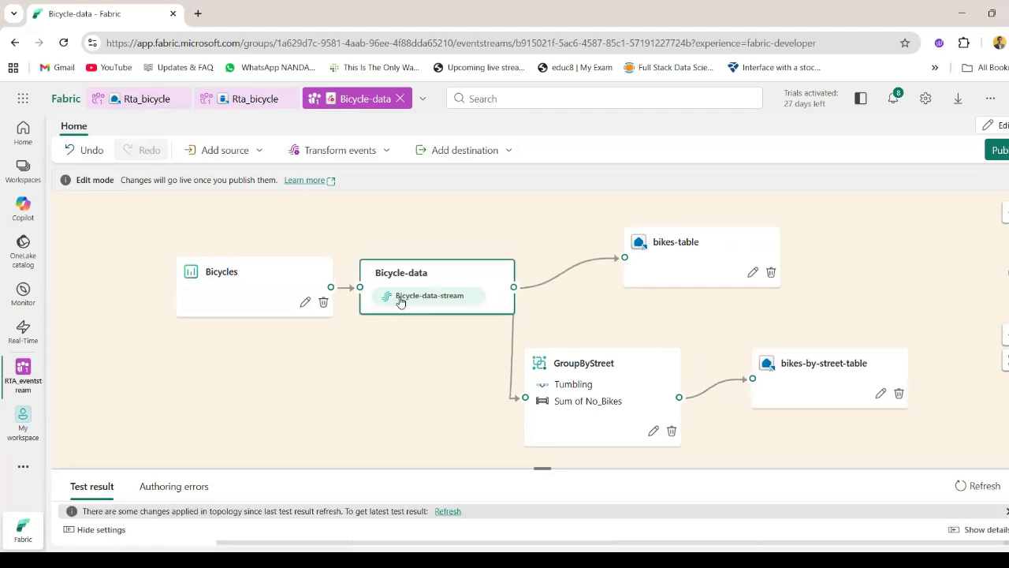
{"action": "left_click", "coordinate": [851, 405]}
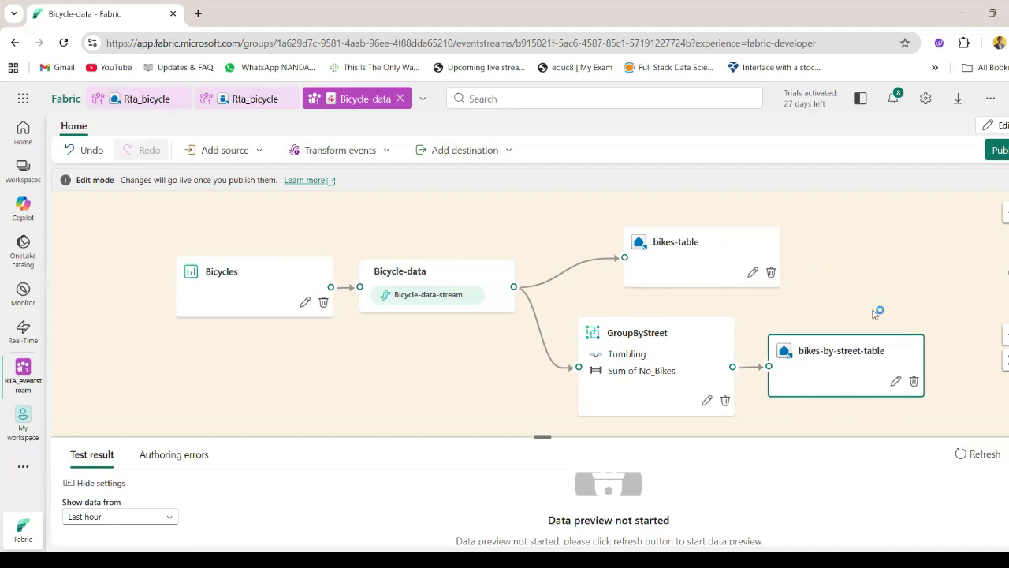
{"action": "left_click", "coordinate": [984, 454]}
{"action": "left_click", "coordinate": [998, 150]}
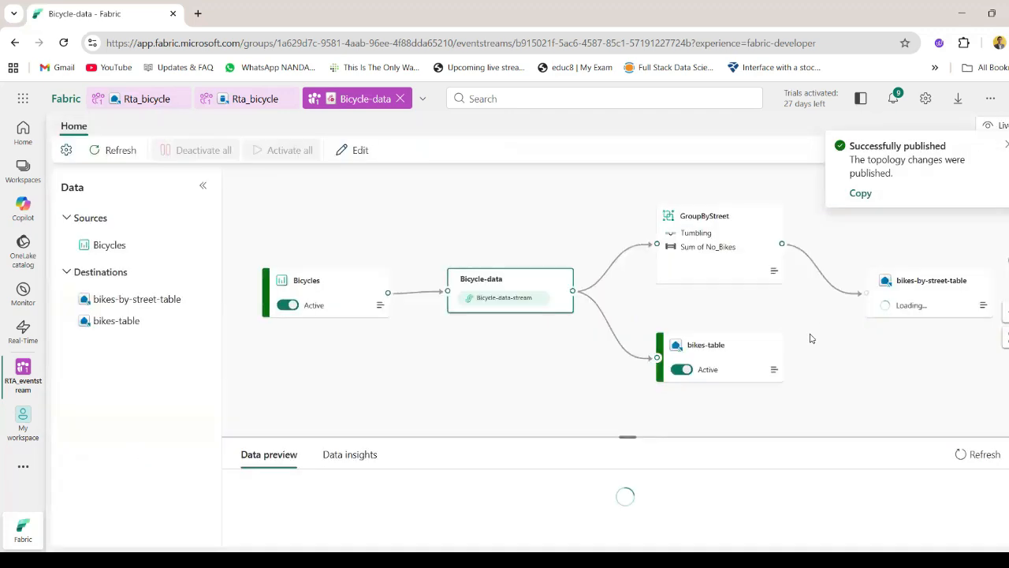
Examine the Bicycle-data stream's data preview across all columns, from BikepointID to No_Empty_Docks
{"action": "left_click_drag", "start_coordinate": [625, 435], "coordinate": [643, 324]}
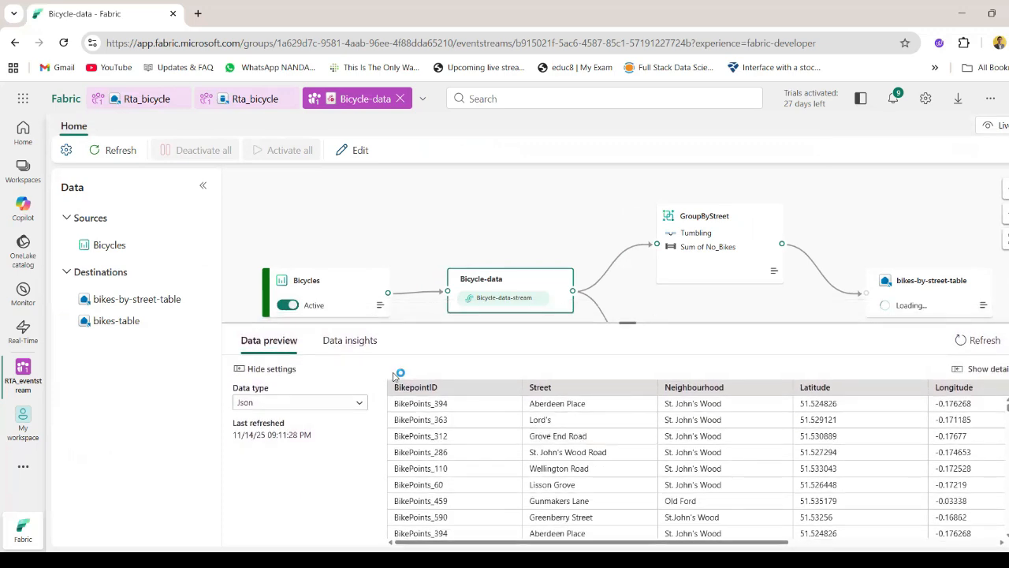
{"action": "scroll", "coordinate": [636, 453], "scroll_direction": "right", "scroll_amount": 4}
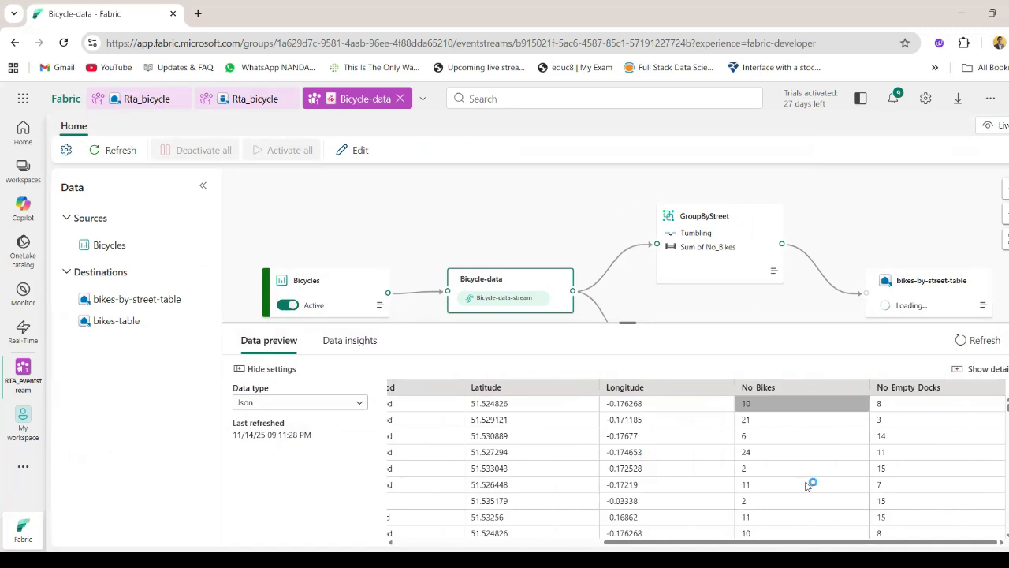
{"action": "scroll", "coordinate": [818, 484], "scroll_direction": "left", "scroll_amount": 4}
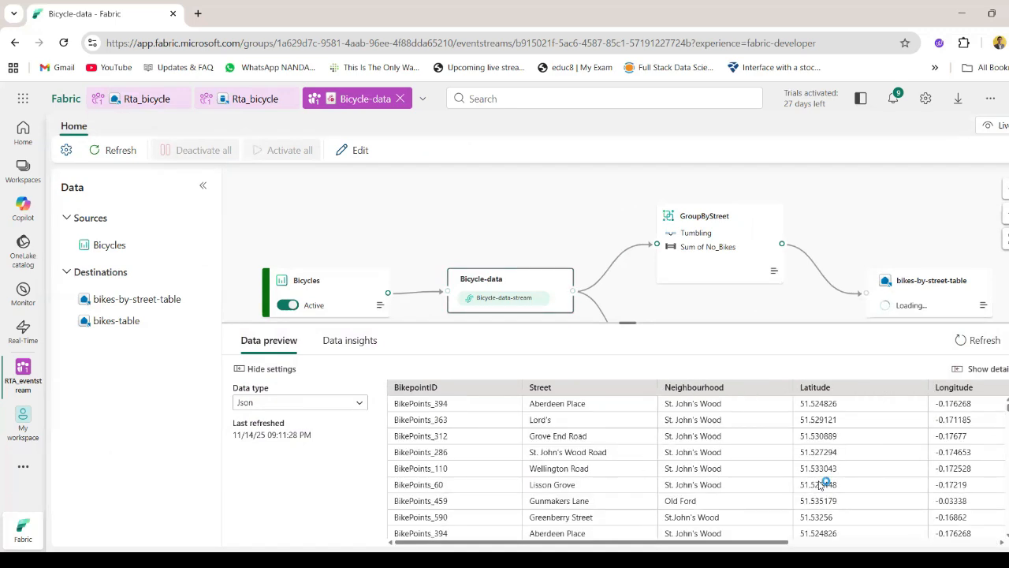
{"action": "scroll", "coordinate": [822, 484], "scroll_direction": "right", "scroll_amount": 4}
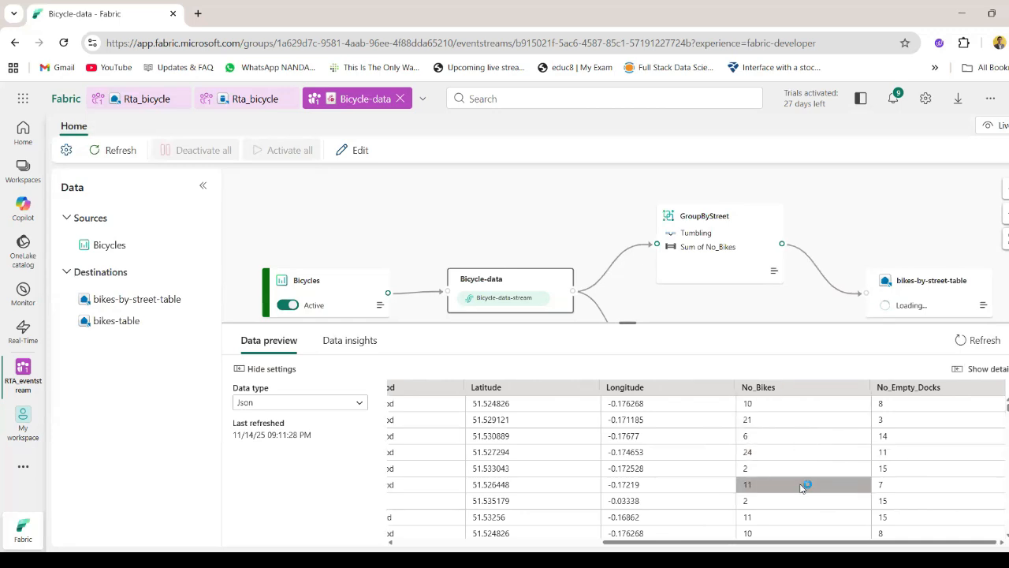
{"action": "scroll", "coordinate": [802, 486], "scroll_direction": "left", "scroll_amount": 2}
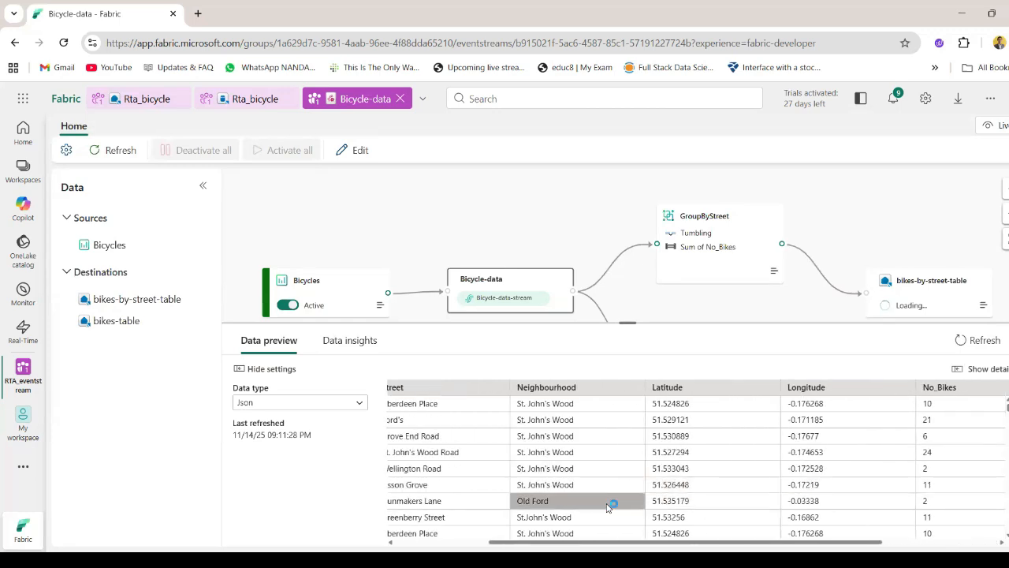
{"action": "scroll", "coordinate": [608, 506], "scroll_direction": "left", "scroll_amount": 2}
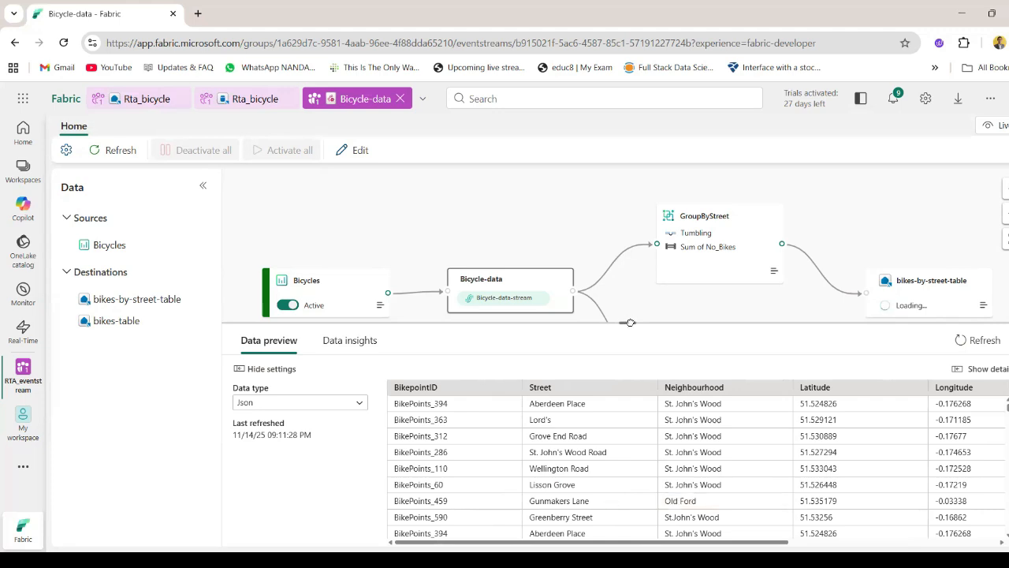
{"action": "left_click_drag", "start_coordinate": [628, 322], "coordinate": [638, 416]}
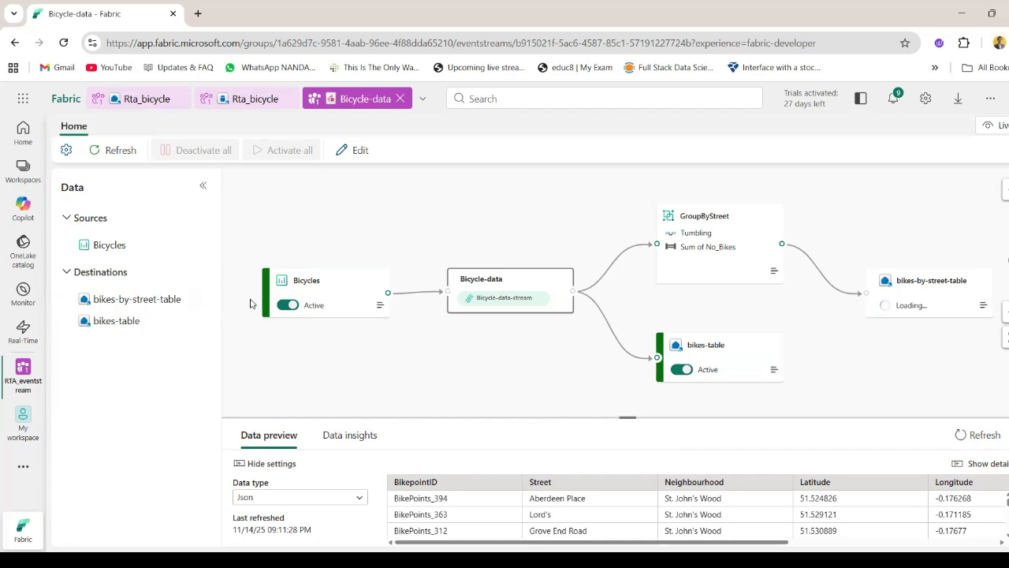
Return to the Rta_bicycle KQL database, refresh it, and open its bikes-by-street table
{"action": "left_click", "coordinate": [256, 99]}
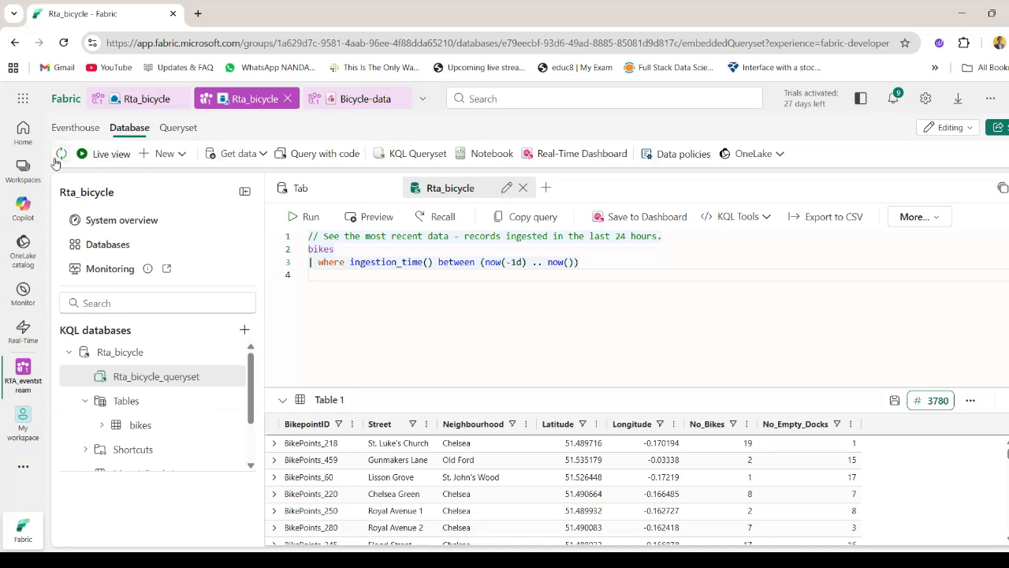
{"action": "left_click", "coordinate": [58, 157]}
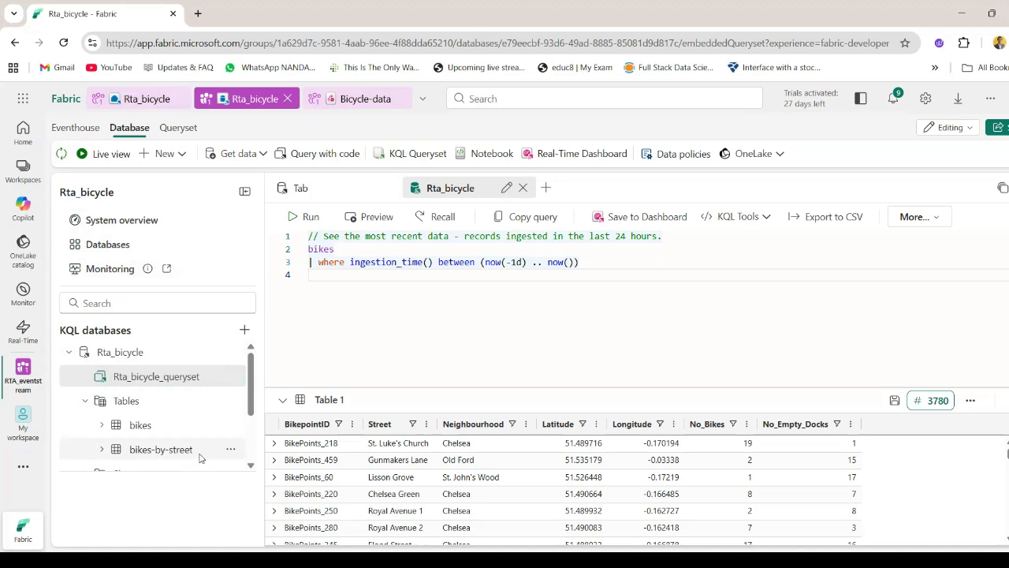
{"action": "scroll", "coordinate": [201, 458], "scroll_direction": "down", "scroll_amount": 1}
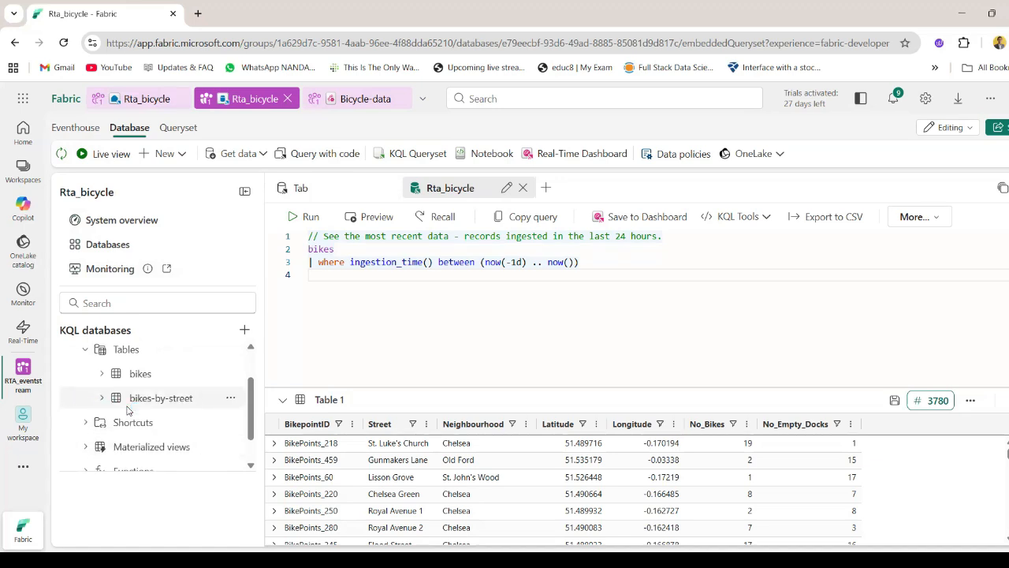
{"action": "left_click", "coordinate": [138, 402]}
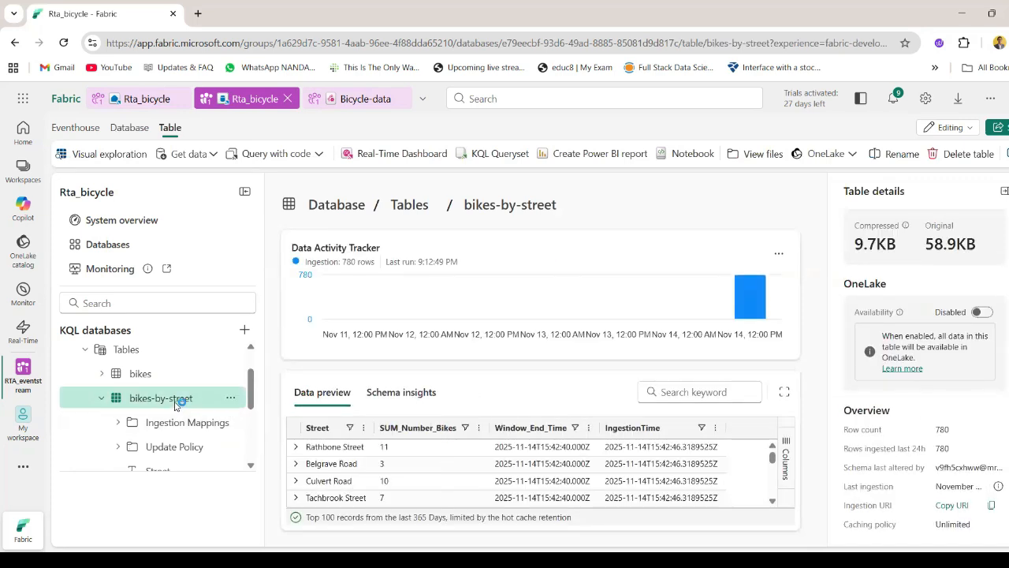
Review the bikes-by-street table's schema insights, including its columns and the most frequent Street values
{"action": "scroll", "coordinate": [399, 448], "scroll_direction": "down", "scroll_amount": 1}
{"action": "scroll", "coordinate": [399, 448], "scroll_direction": "down", "scroll_amount": 1}
{"action": "left_click", "coordinate": [415, 392]}
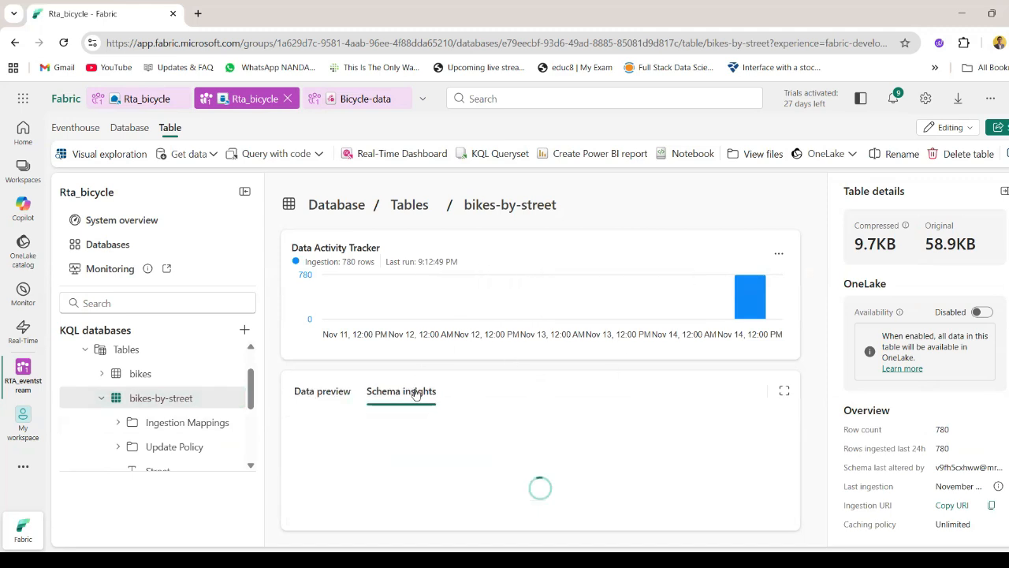
{"action": "scroll", "coordinate": [438, 510], "scroll_direction": "down", "scroll_amount": 2}
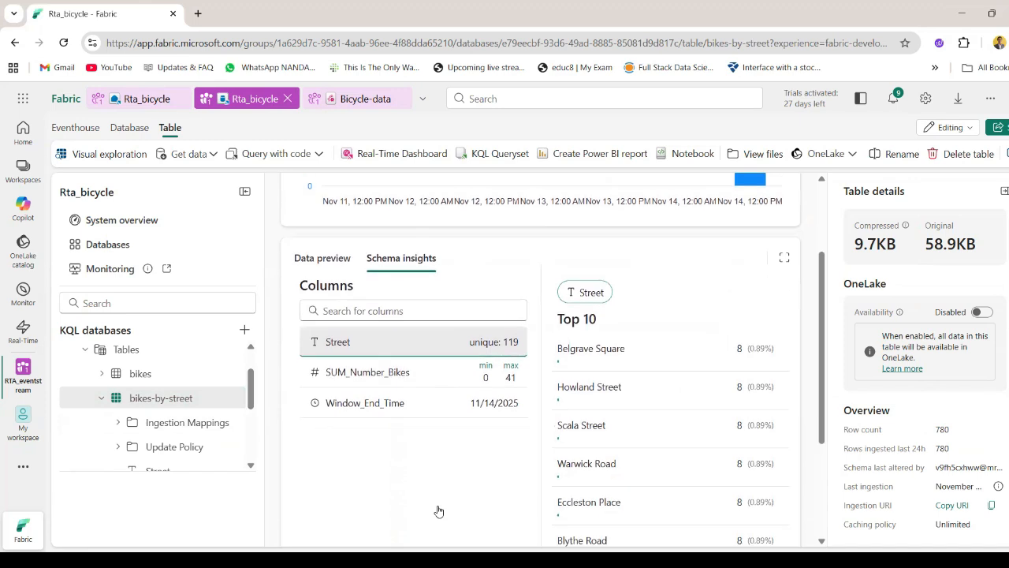
{"action": "scroll", "coordinate": [653, 463], "scroll_direction": "down", "scroll_amount": 3}
{"action": "scroll", "coordinate": [654, 463], "scroll_direction": "up", "scroll_amount": 4}
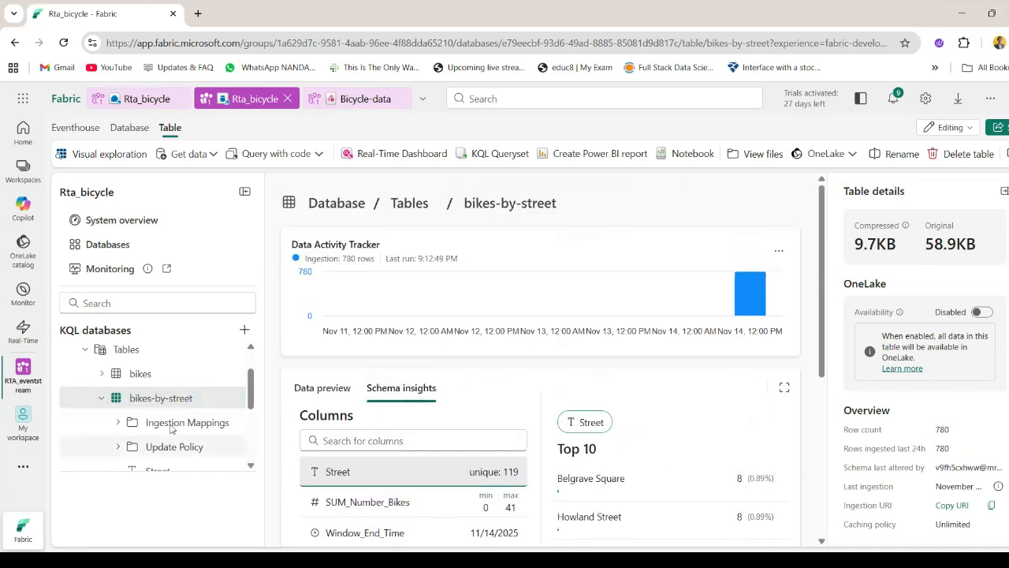
Query the bikes-by-street table for any 100 records and look through the returned rows
{"action": "left_click", "coordinate": [212, 403]}
{"action": "left_click", "coordinate": [230, 398]}
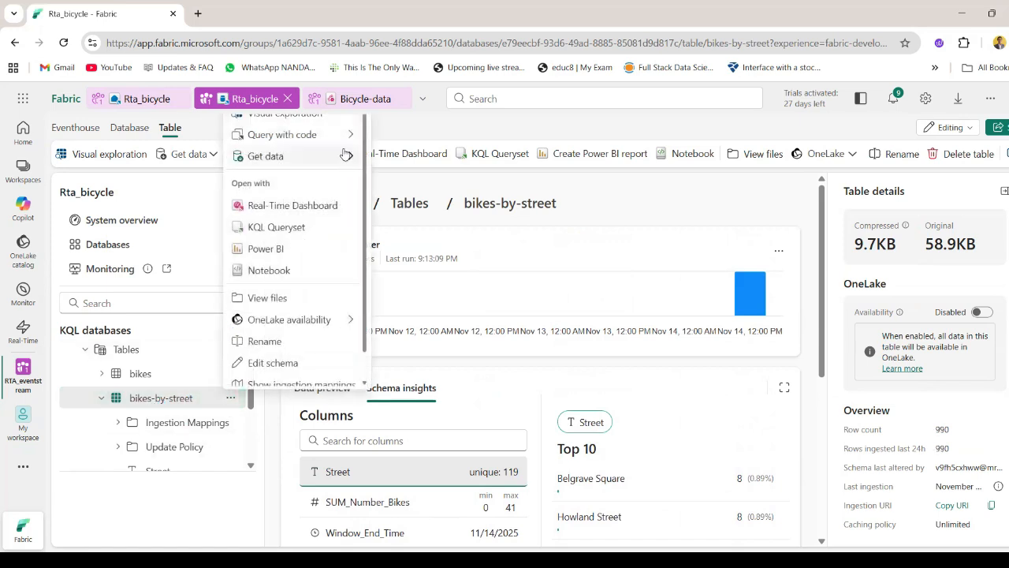
{"action": "mouse_move", "coordinate": [344, 140]}
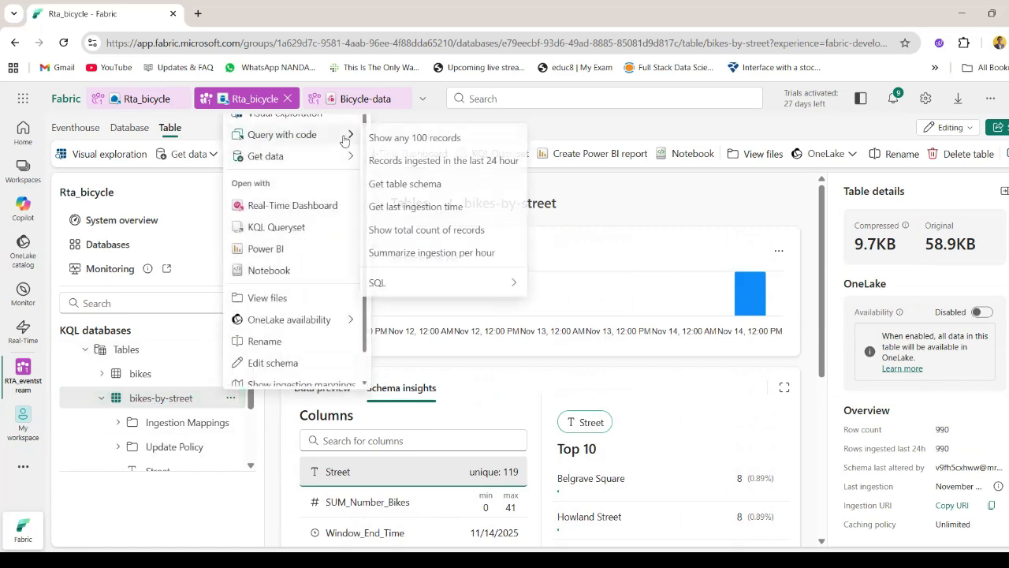
{"action": "left_click", "coordinate": [399, 139]}
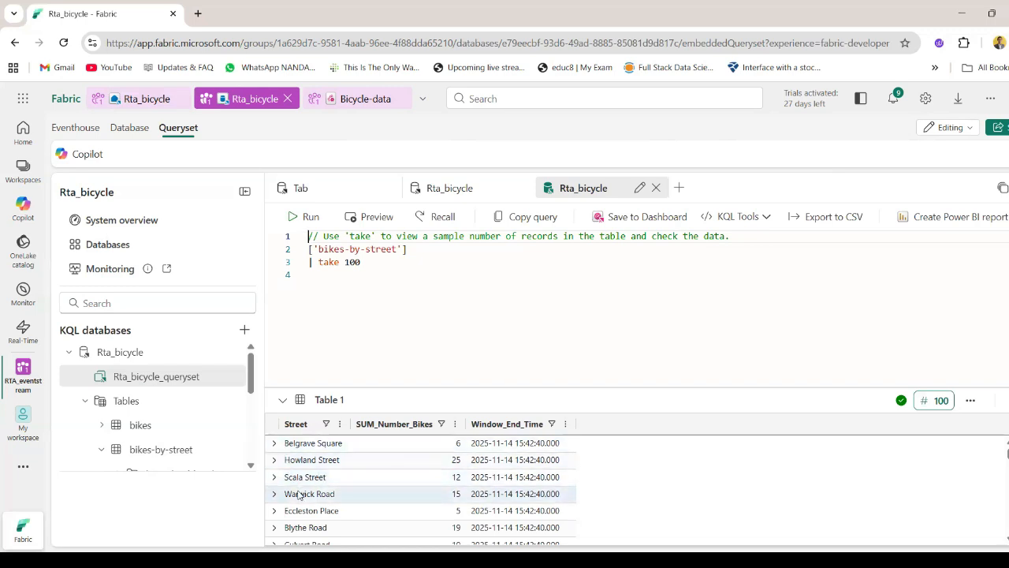
{"action": "scroll", "coordinate": [442, 497], "scroll_direction": "down", "scroll_amount": 3}
{"action": "scroll", "coordinate": [446, 510], "scroll_direction": "down", "scroll_amount": 3}
{"action": "scroll", "coordinate": [446, 510], "scroll_direction": "up", "scroll_amount": 5}
{"action": "scroll", "coordinate": [446, 510], "scroll_direction": "up", "scroll_amount": 1}
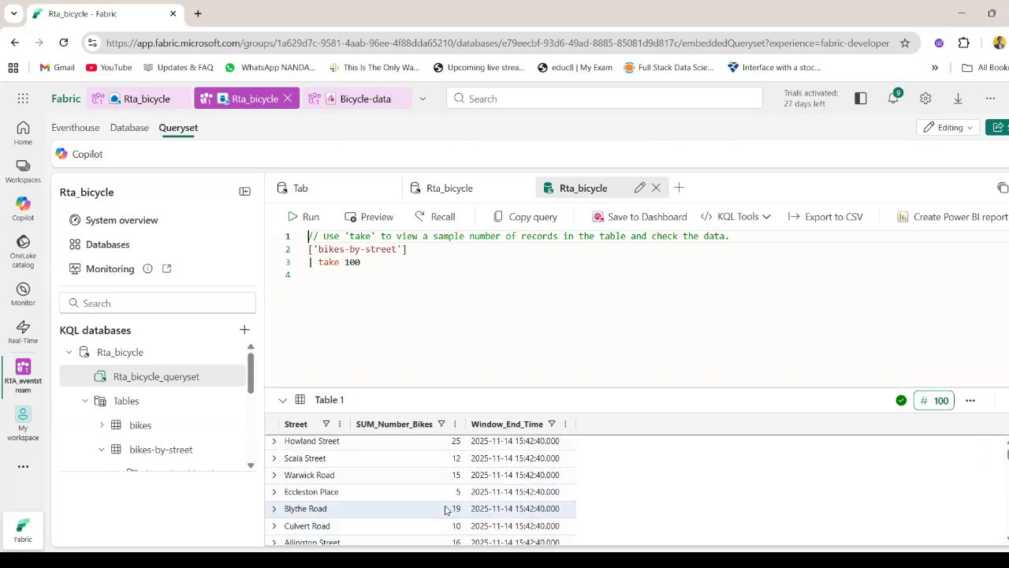
Run a new bikes-by-street query summarizing TotalBikes as sum(tolong(SUM_Number_Bikes)) by Window_End_Time and Street, sorted by Window_End_Time desc, Street asc
{"action": "left_click", "coordinate": [232, 449]}
{"action": "scroll", "coordinate": [322, 349], "scroll_direction": "down", "scroll_amount": 1}
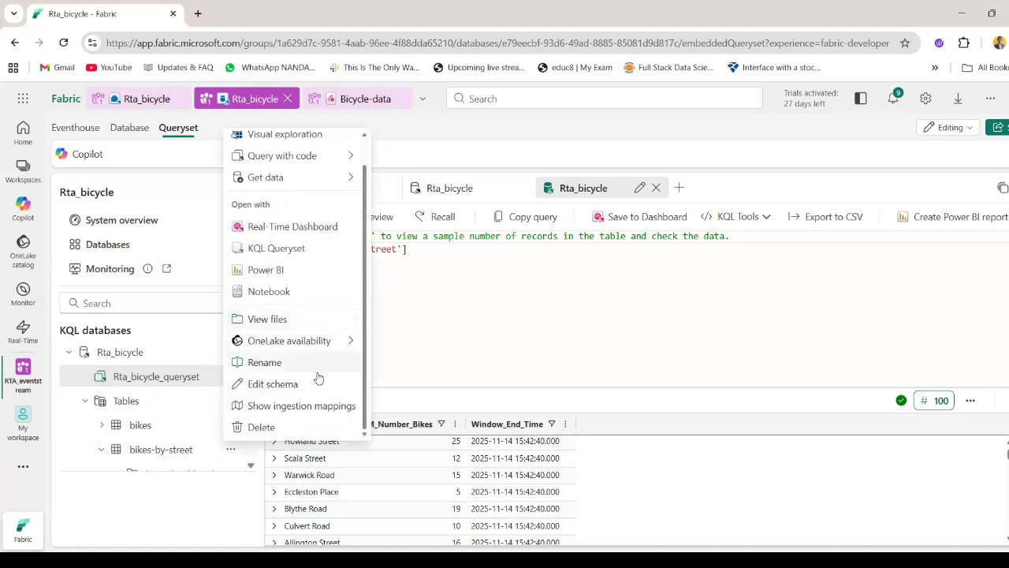
{"action": "left_click", "coordinate": [428, 351]}
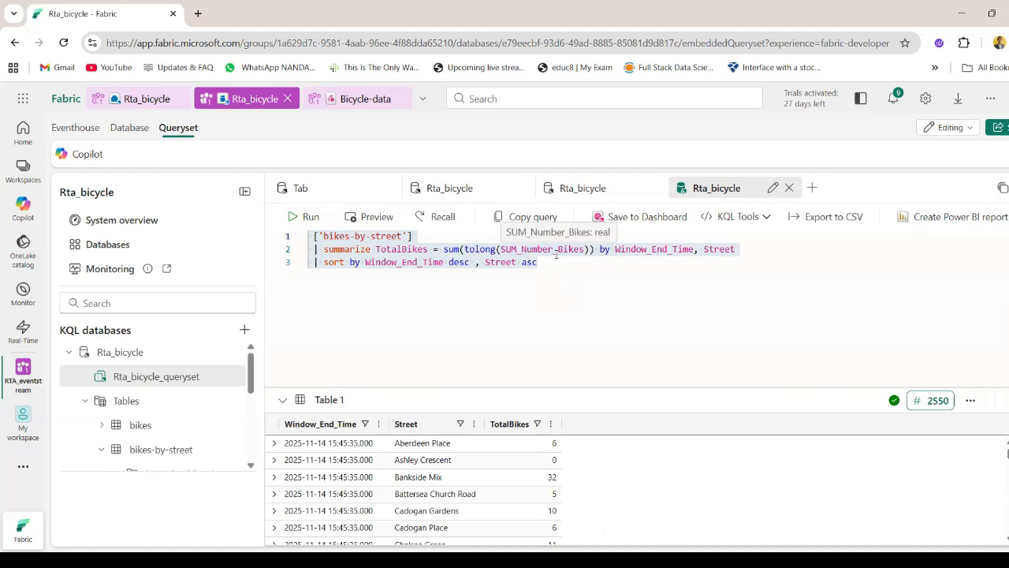
{"action": "key", "text": "ctrl+a"}
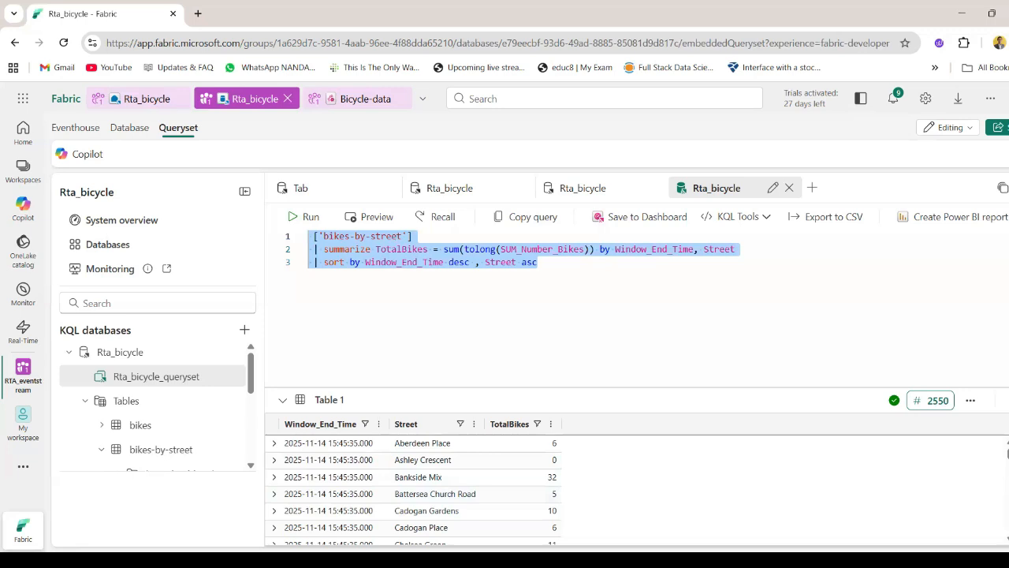
Review the TotalBikes summary query and its results, comparing them with the 100-record sample query
{"action": "scroll", "coordinate": [505, 482], "scroll_direction": "down", "scroll_amount": 3}
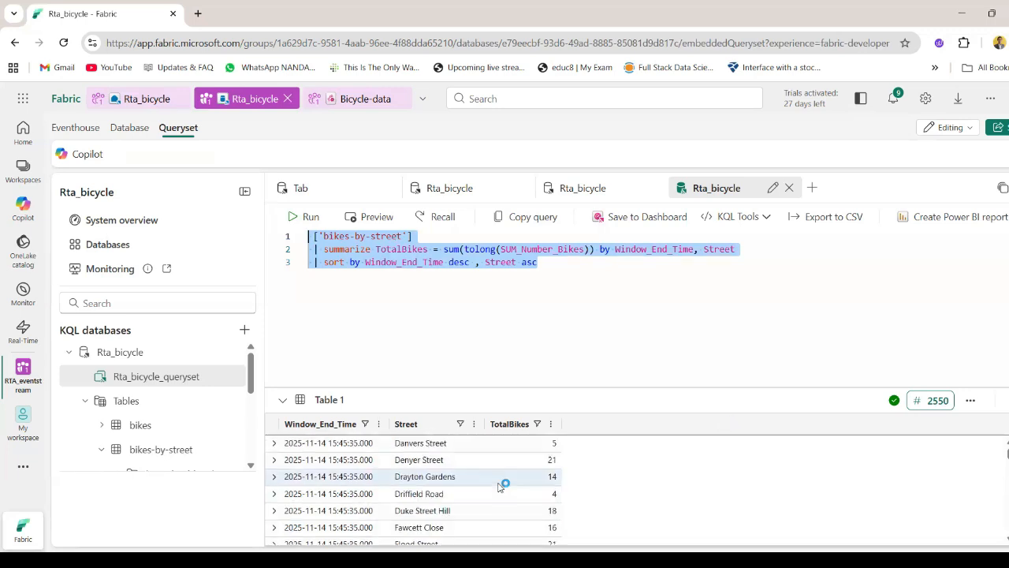
{"action": "scroll", "coordinate": [498, 487], "scroll_direction": "up", "scroll_amount": 2}
{"action": "scroll", "coordinate": [503, 484], "scroll_direction": "up", "scroll_amount": 2}
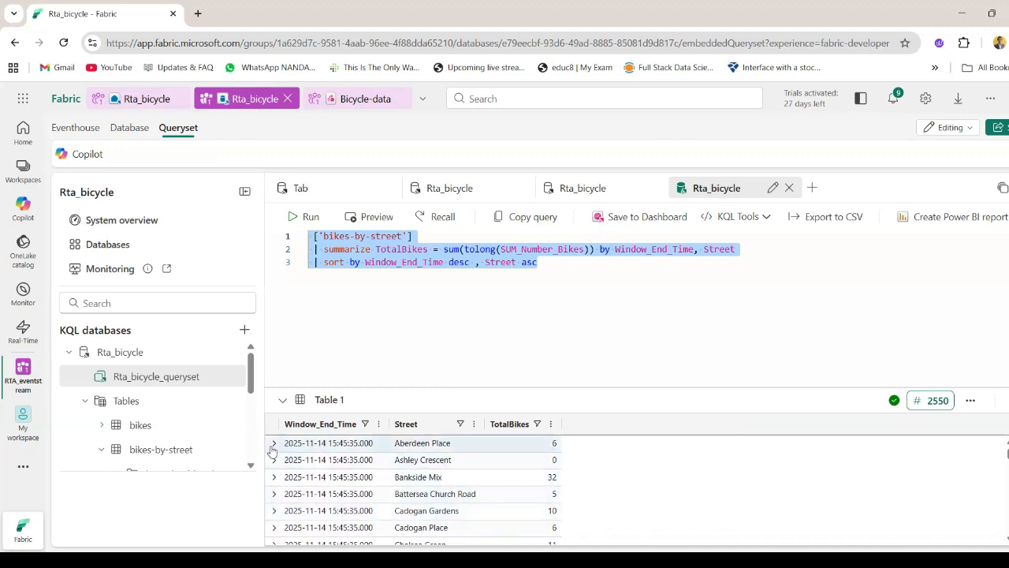
{"action": "left_click", "coordinate": [665, 285]}
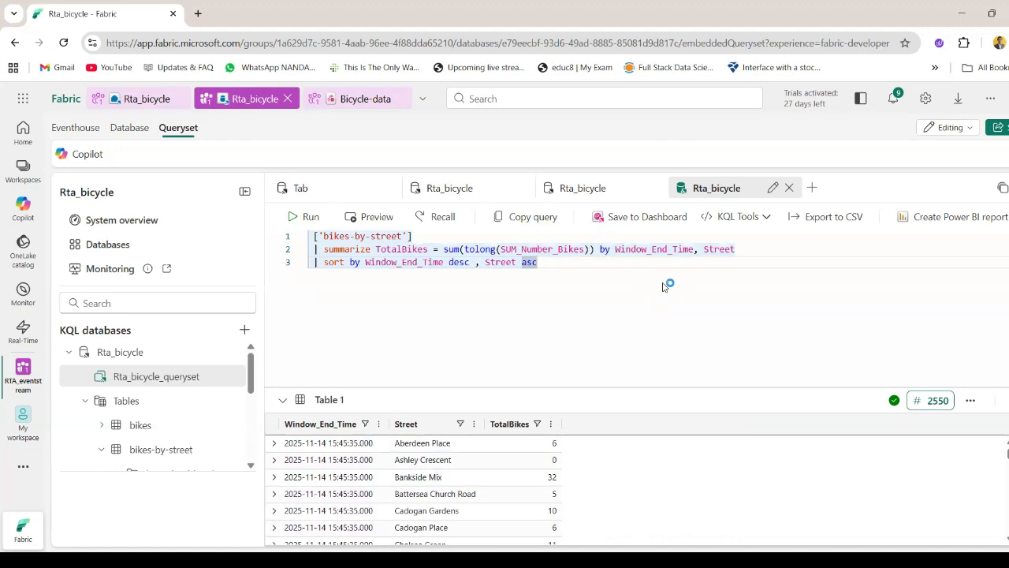
{"action": "double_click", "coordinate": [549, 270]}
{"action": "left_click", "coordinate": [527, 262]}
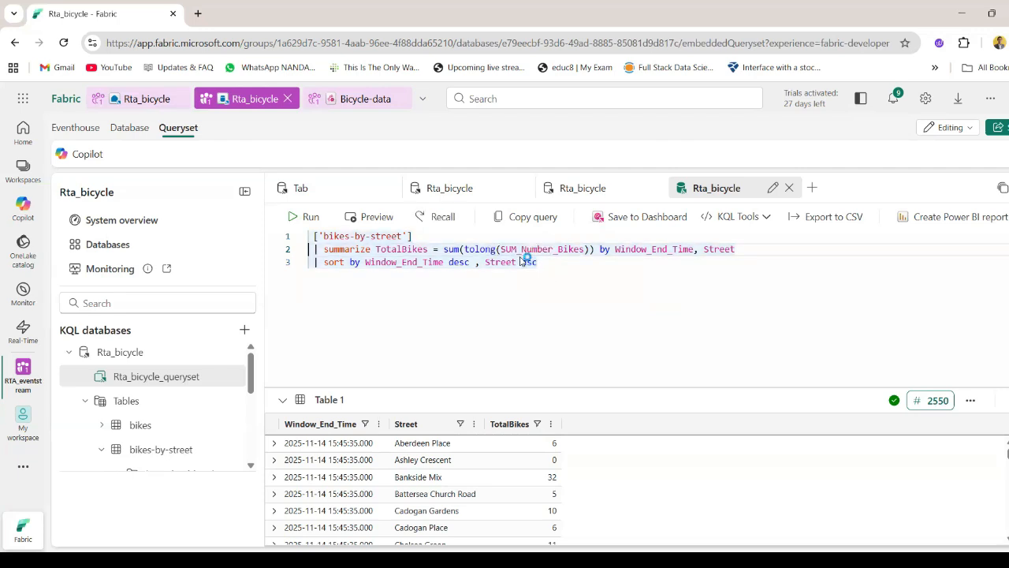
{"action": "left_click", "coordinate": [588, 187]}
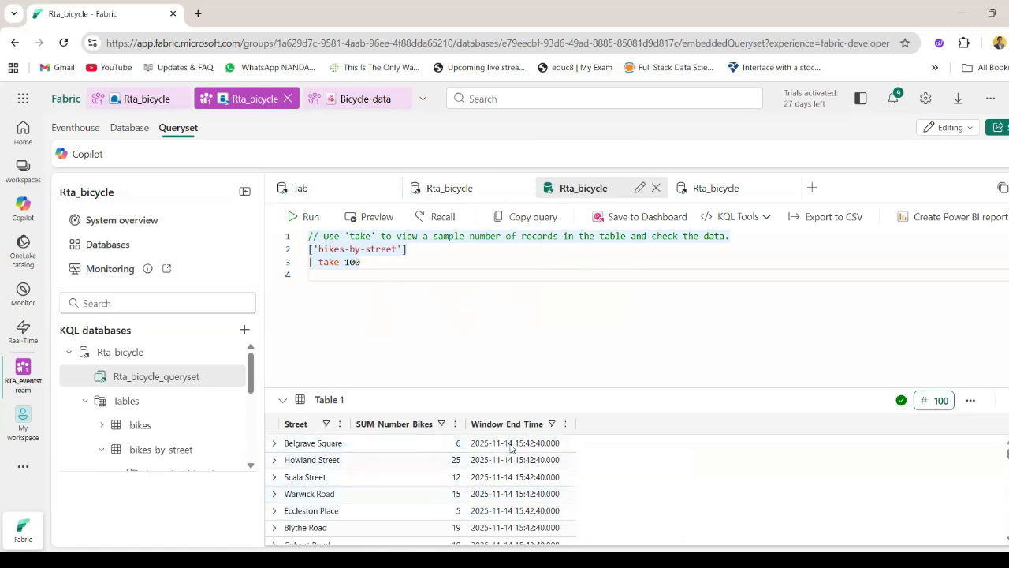
{"action": "left_click", "coordinate": [715, 187]}
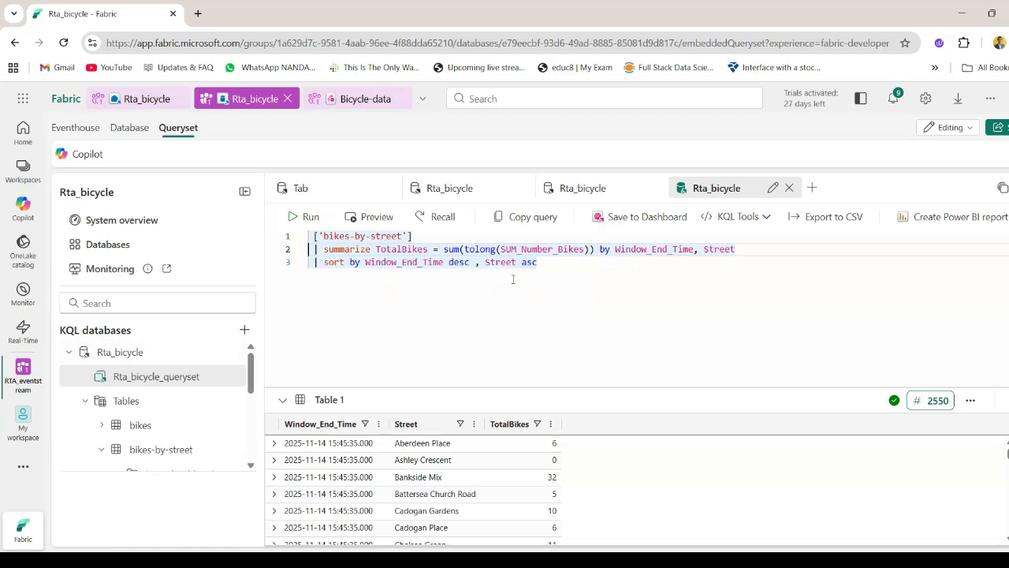
{"action": "left_click", "coordinate": [582, 189]}
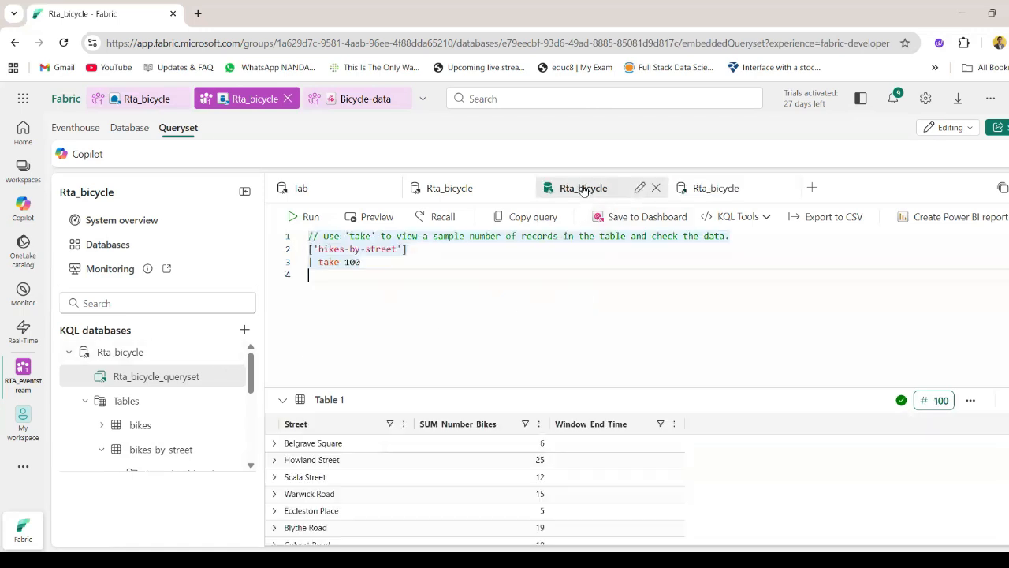
{"action": "left_click", "coordinate": [716, 188]}
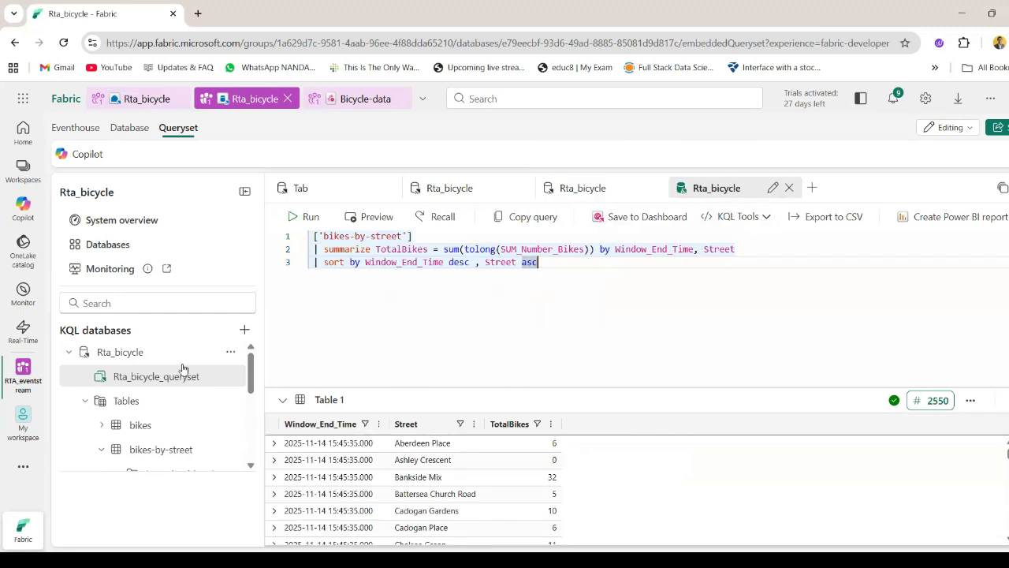
Check the Bicycle-data eventstream's flow in Live view and return to the Rta_bicycle queryset
{"action": "left_click", "coordinate": [352, 99]}
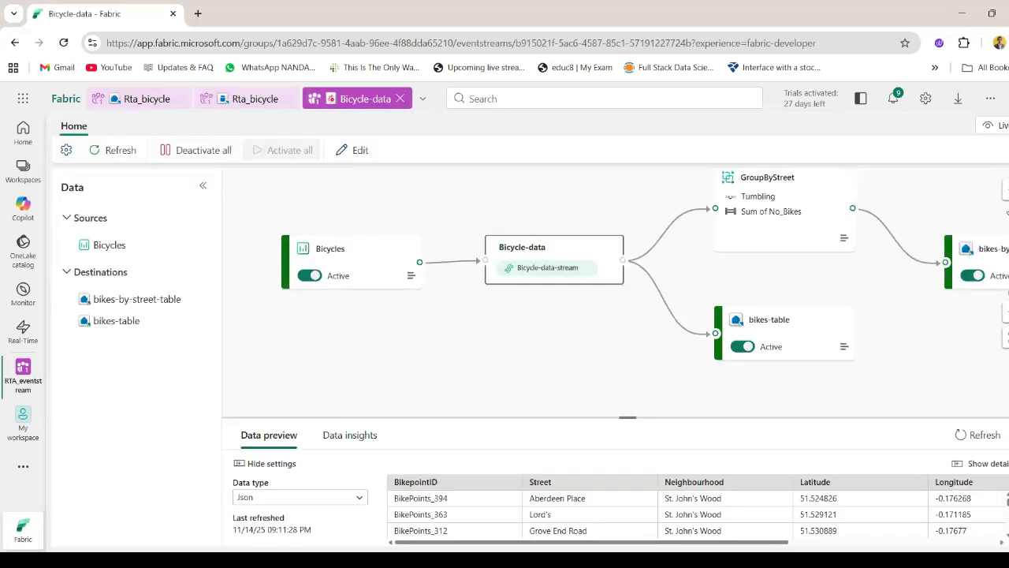
{"action": "left_click", "coordinate": [1004, 129]}
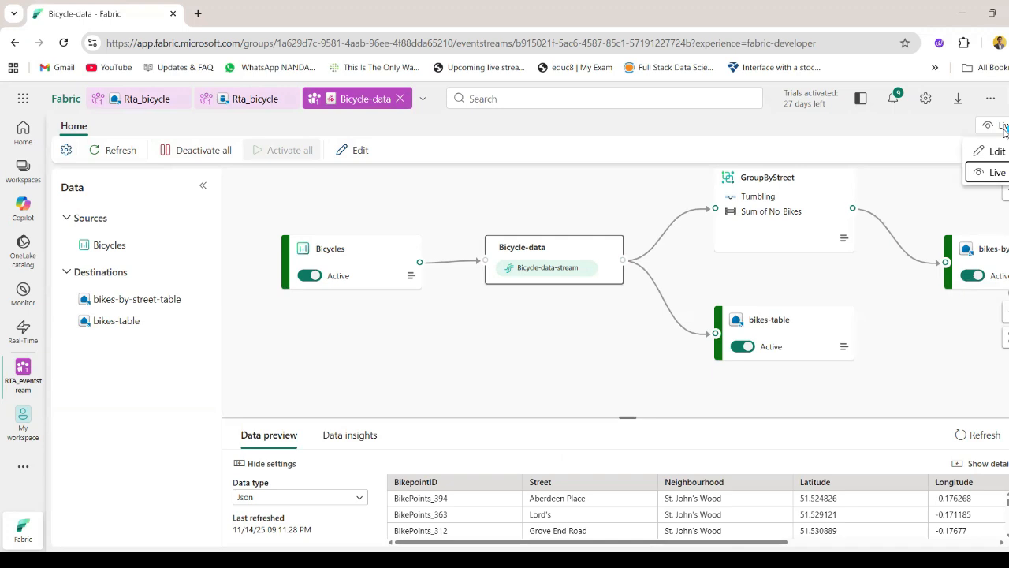
{"action": "left_click", "coordinate": [998, 172]}
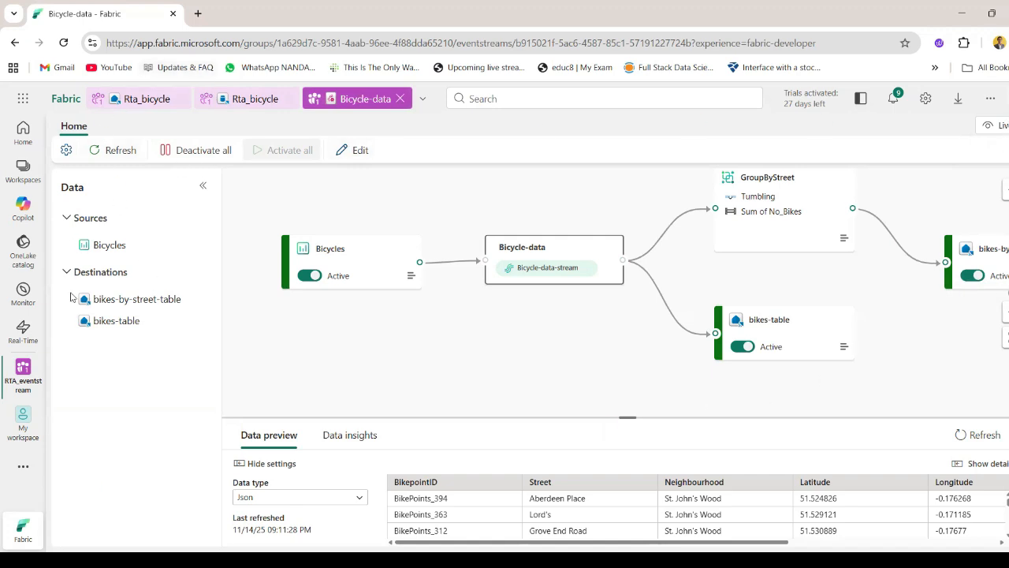
{"action": "left_click", "coordinate": [256, 106]}
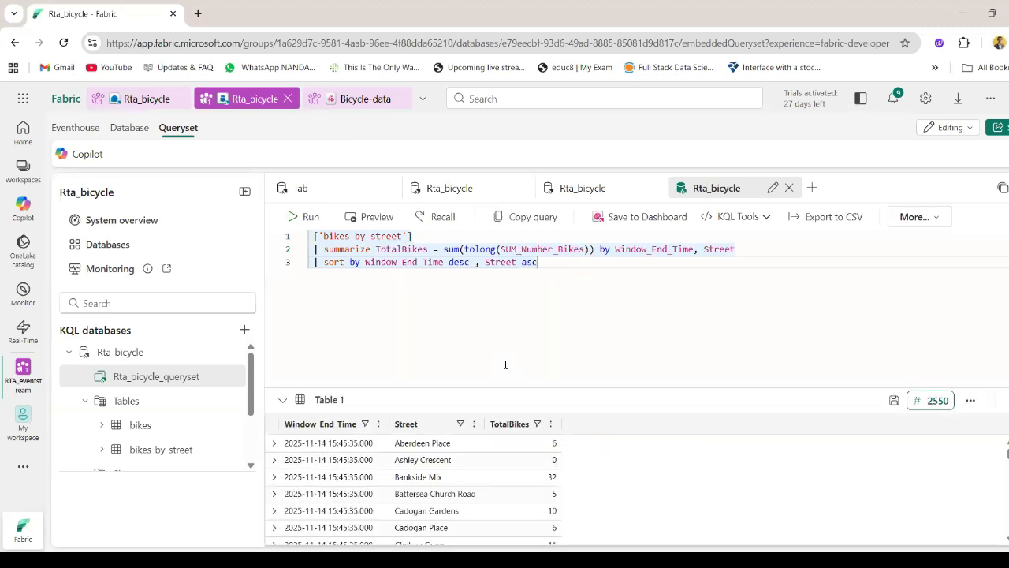
Examine the Rta_bicycle eventhouse's system overview, from storage, activity and ingestion to top queried databases, user activity and the last seven days' changes
{"action": "left_click", "coordinate": [126, 225]}
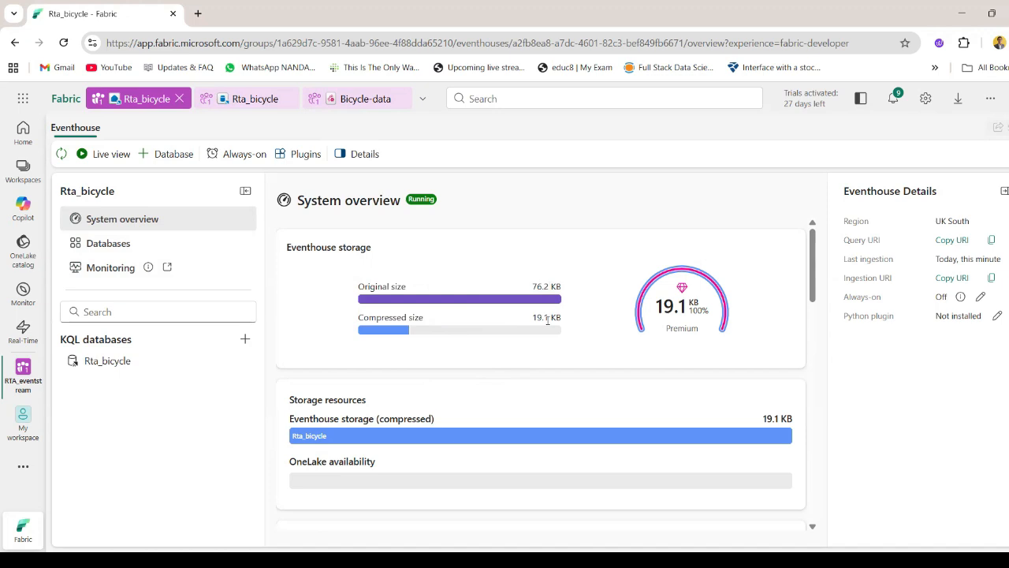
{"action": "scroll", "coordinate": [563, 340], "scroll_direction": "down", "scroll_amount": 1}
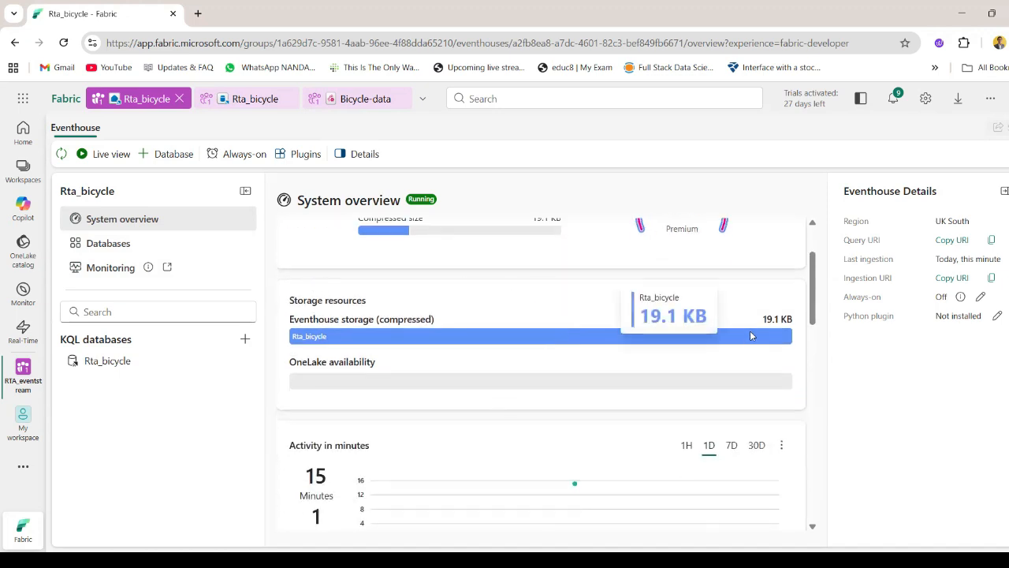
{"action": "scroll", "coordinate": [751, 334], "scroll_direction": "down", "scroll_amount": 2}
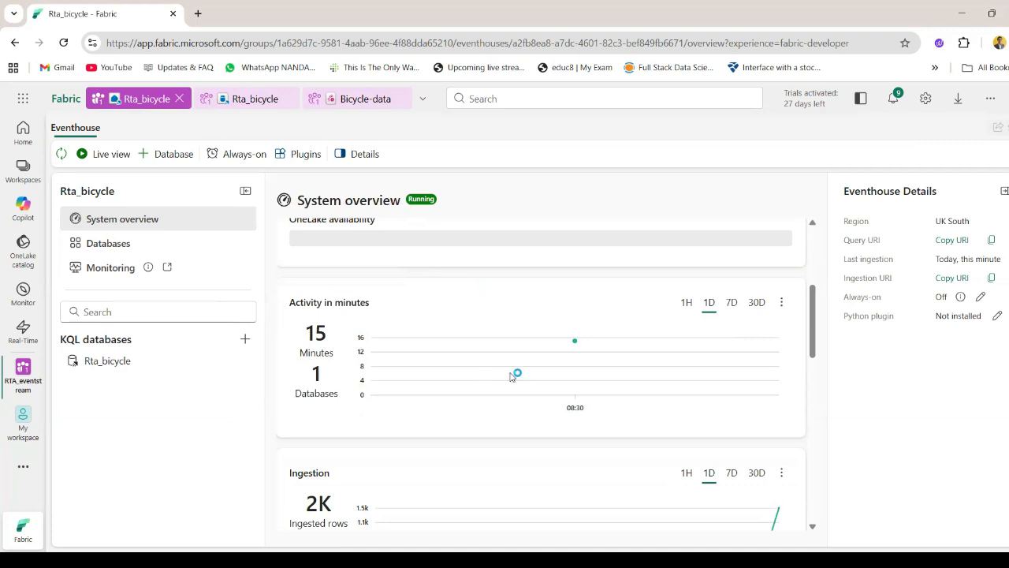
{"action": "mouse_move", "coordinate": [575, 344]}
{"action": "scroll", "coordinate": [421, 440], "scroll_direction": "down", "scroll_amount": 2}
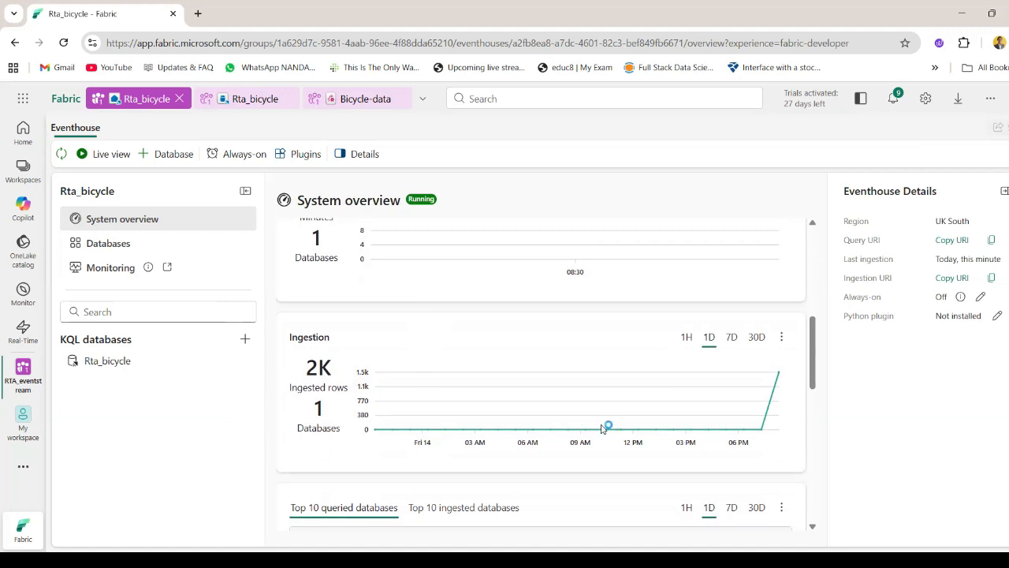
{"action": "scroll", "coordinate": [605, 430], "scroll_direction": "down", "scroll_amount": 2}
{"action": "scroll", "coordinate": [605, 430], "scroll_direction": "down", "scroll_amount": 1}
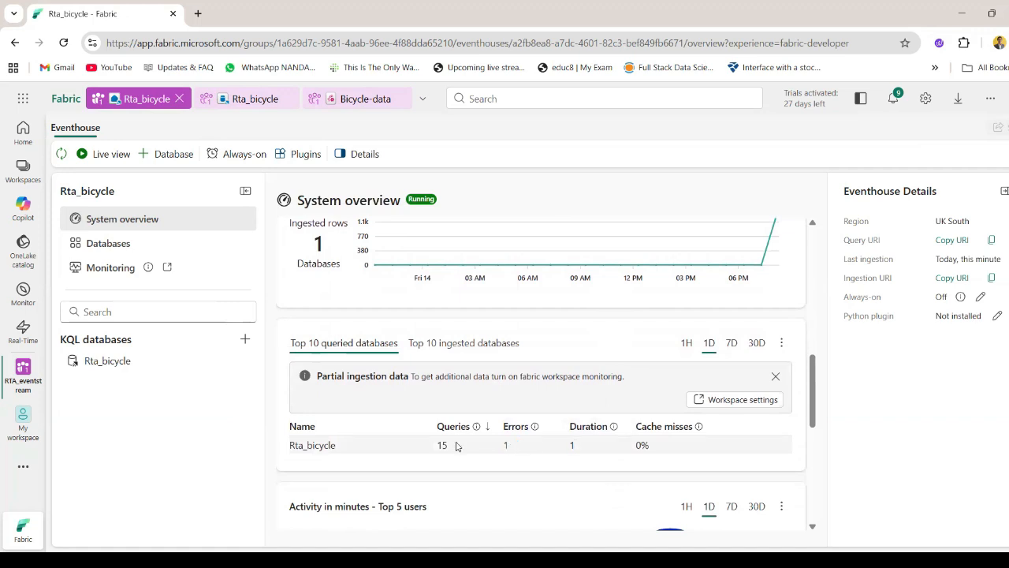
{"action": "scroll", "coordinate": [533, 436], "scroll_direction": "down", "scroll_amount": 1}
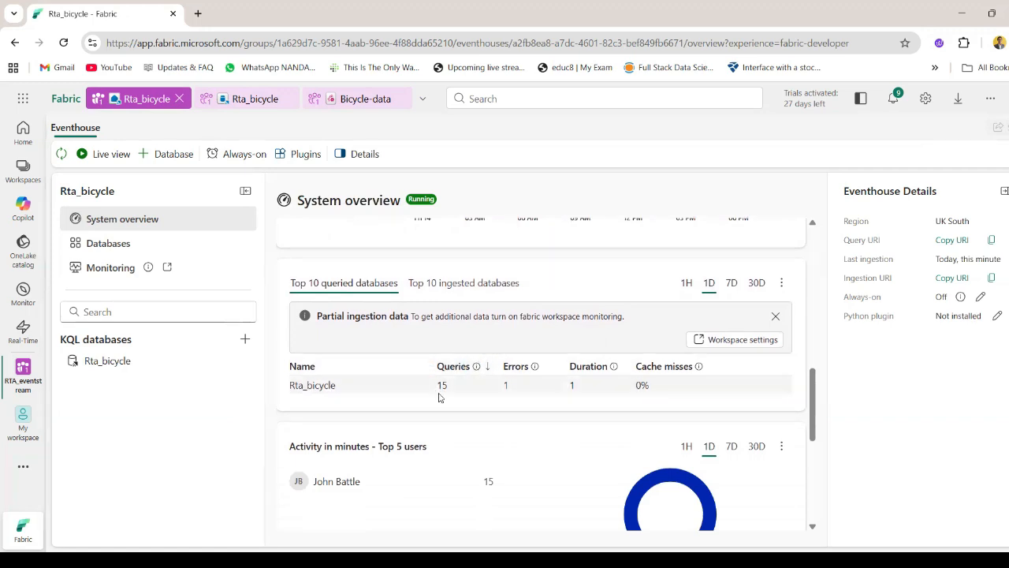
{"action": "scroll", "coordinate": [445, 388], "scroll_direction": "down", "scroll_amount": 1}
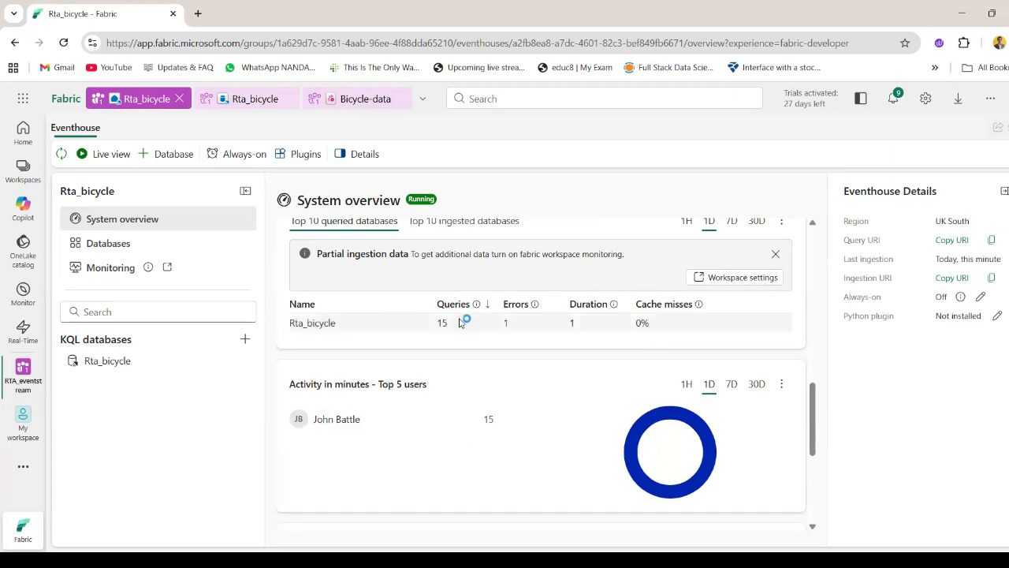
{"action": "scroll", "coordinate": [536, 435], "scroll_direction": "down", "scroll_amount": 3}
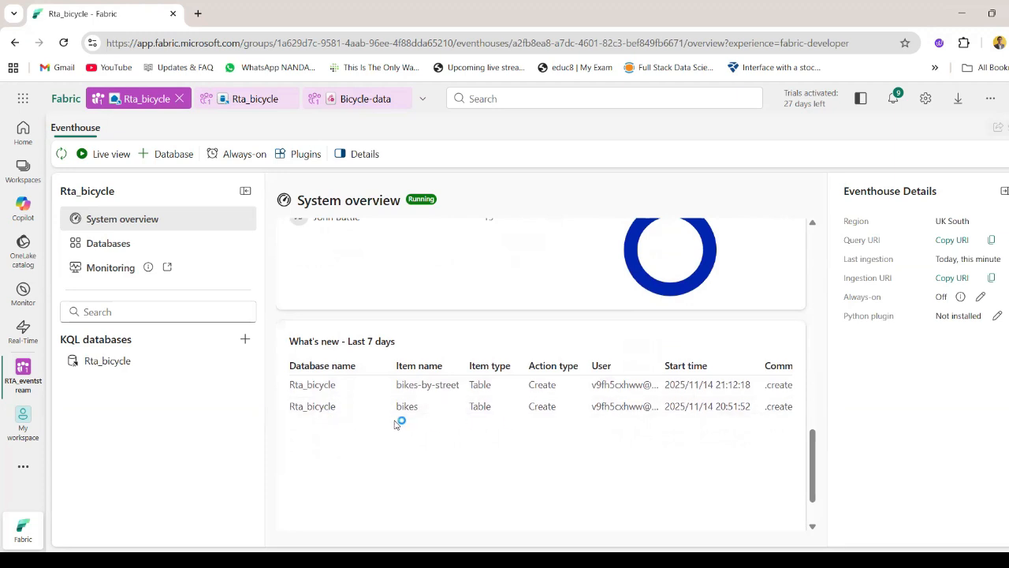
{"action": "scroll", "coordinate": [650, 410], "scroll_direction": "right", "scroll_amount": 2}
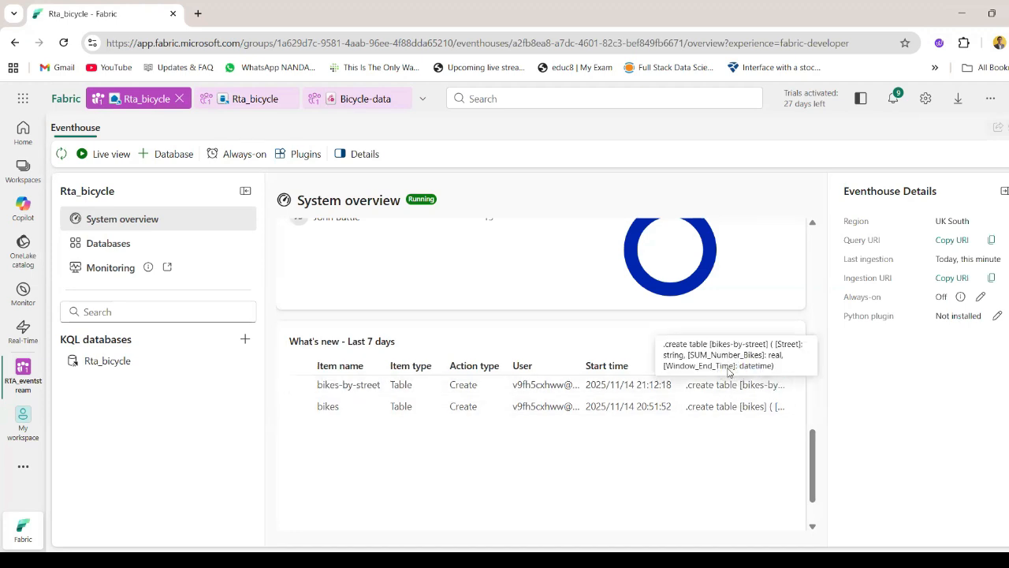
Review the table creations listed for the last seven days and return to the eventhouse's storage summary
{"action": "scroll", "coordinate": [534, 460], "scroll_direction": "down", "scroll_amount": 2}
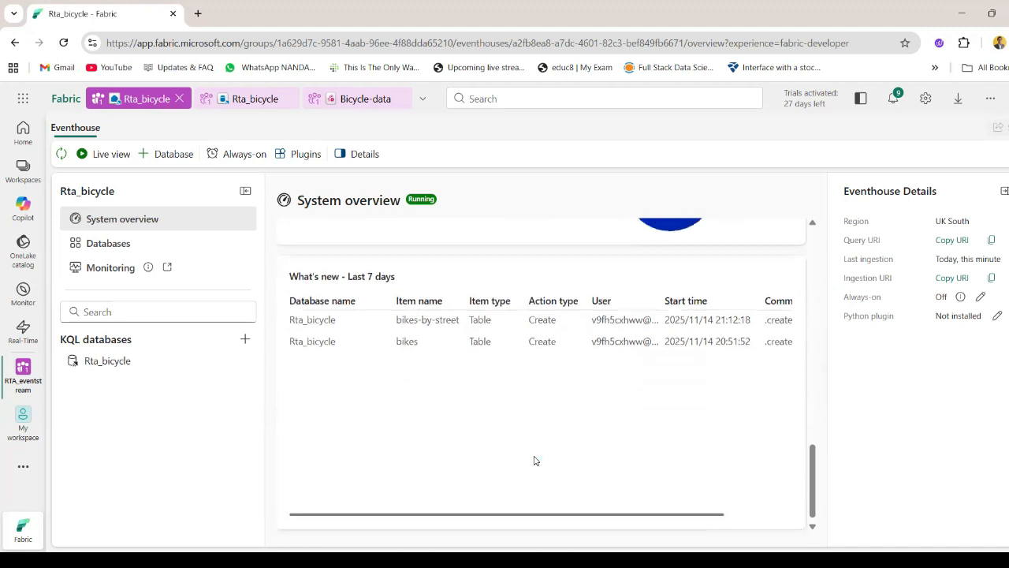
{"action": "scroll", "coordinate": [535, 460], "scroll_direction": "up", "scroll_amount": 15}
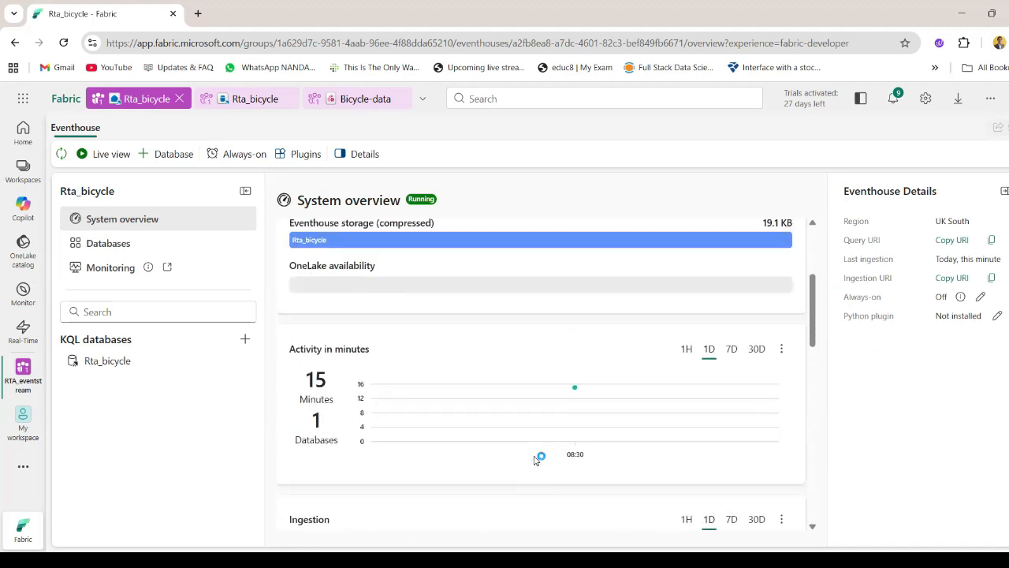
{"action": "scroll", "coordinate": [535, 460], "scroll_direction": "up", "scroll_amount": 1}
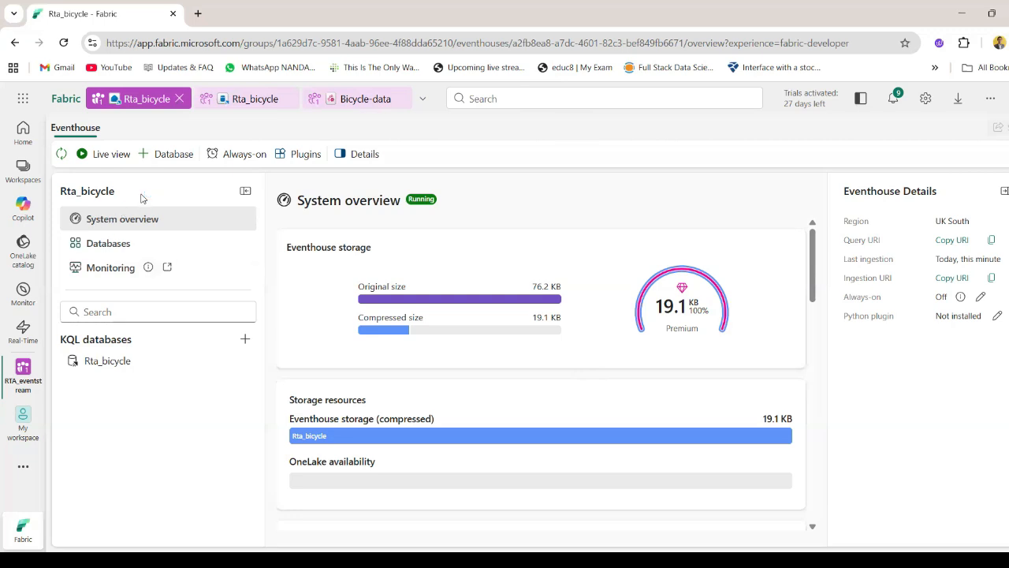
Open the Rta_bicycle KQL database through its eventhouse in the RTA_eventstream workspace and review the database overview
{"action": "left_click", "coordinate": [23, 169]}
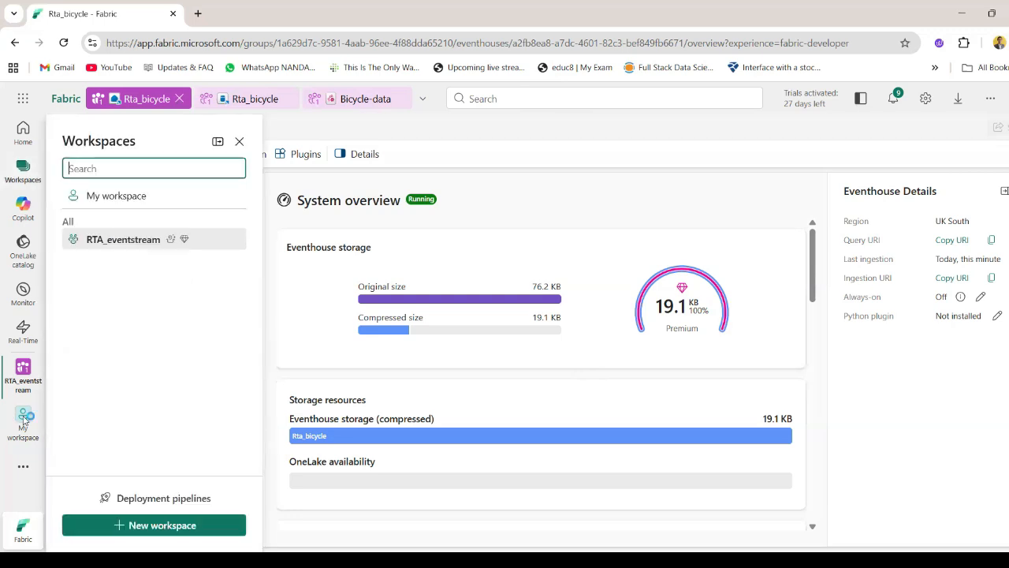
{"action": "left_click", "coordinate": [138, 241]}
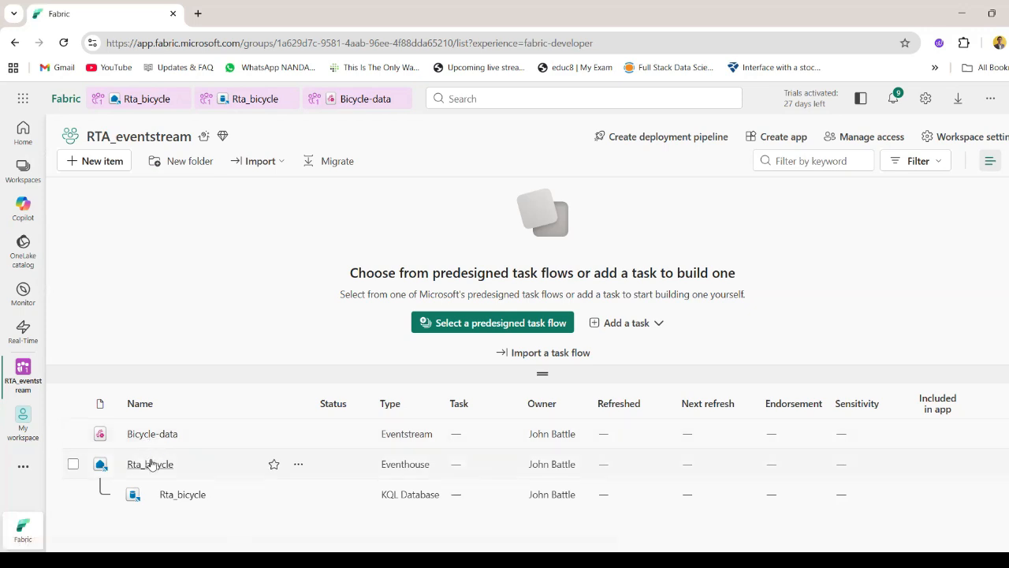
{"action": "left_click", "coordinate": [150, 465]}
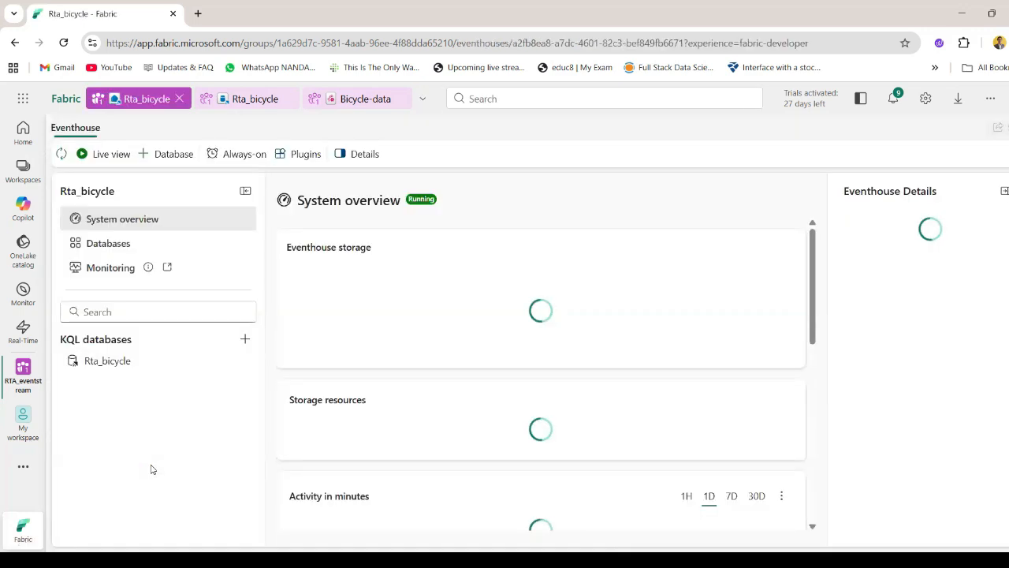
{"action": "left_click", "coordinate": [131, 368]}
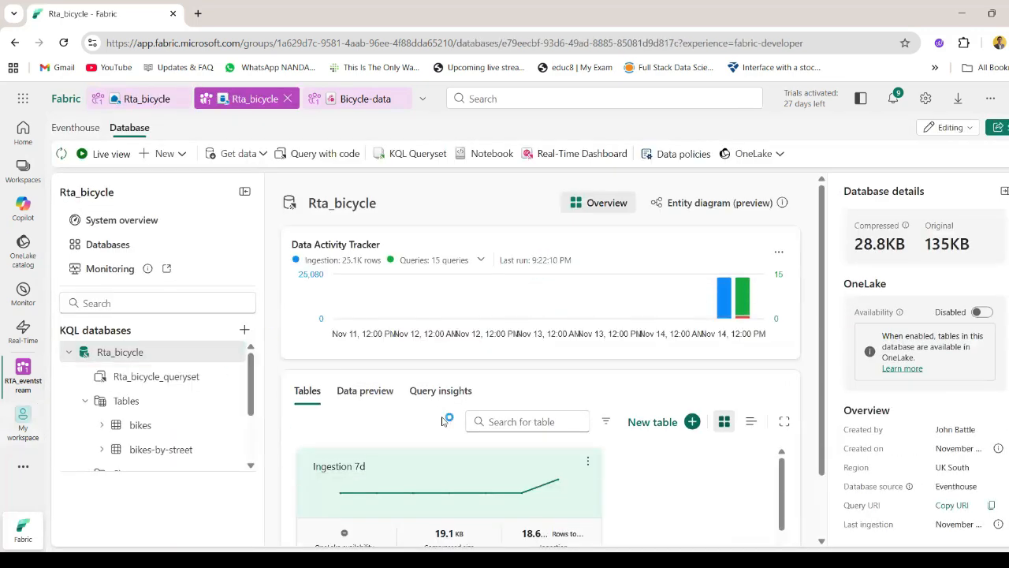
{"action": "scroll", "coordinate": [442, 421], "scroll_direction": "down", "scroll_amount": 1}
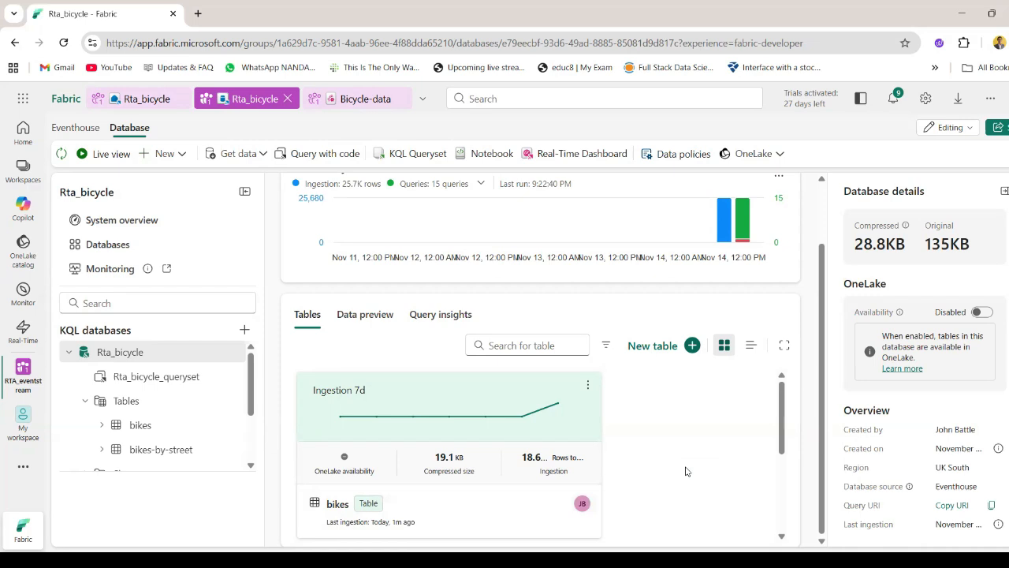
Review the Bicycle-data eventstream's flow through to bikes-by-street-table and return to the Rta_bicycle database
{"action": "left_click", "coordinate": [363, 98]}
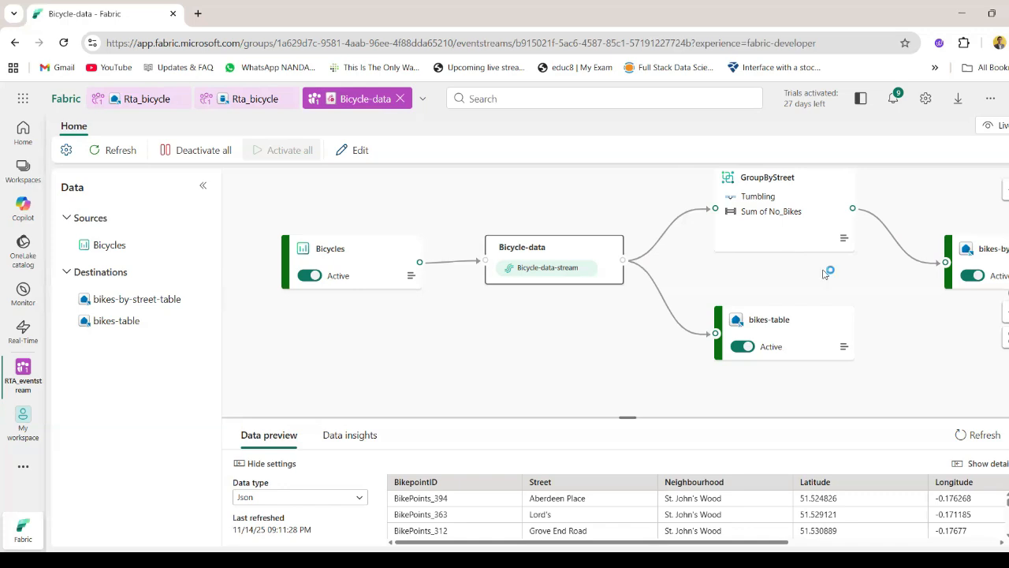
{"action": "left_click_drag", "start_coordinate": [910, 287], "coordinate": [804, 288]}
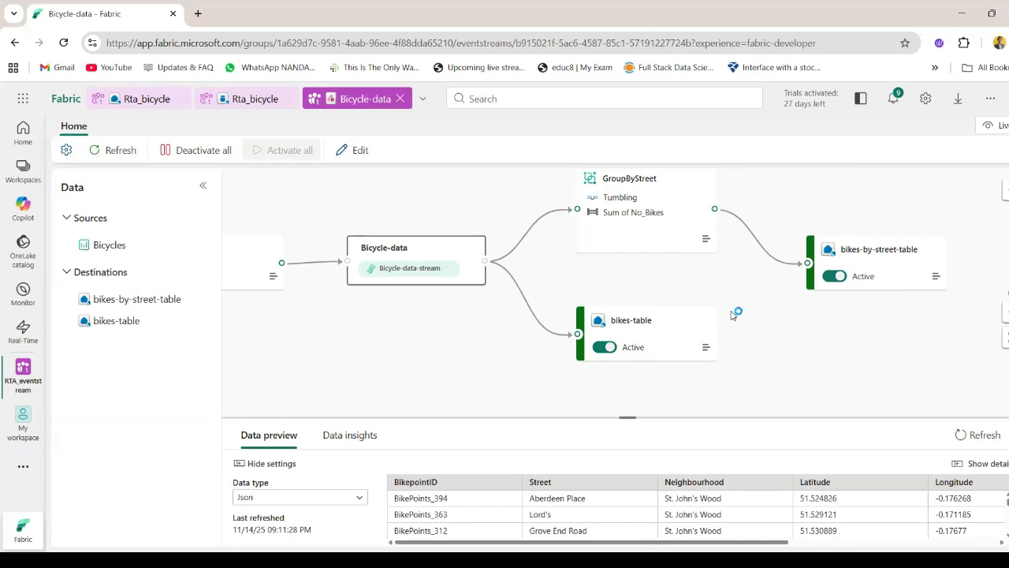
{"action": "left_click", "coordinate": [241, 101]}
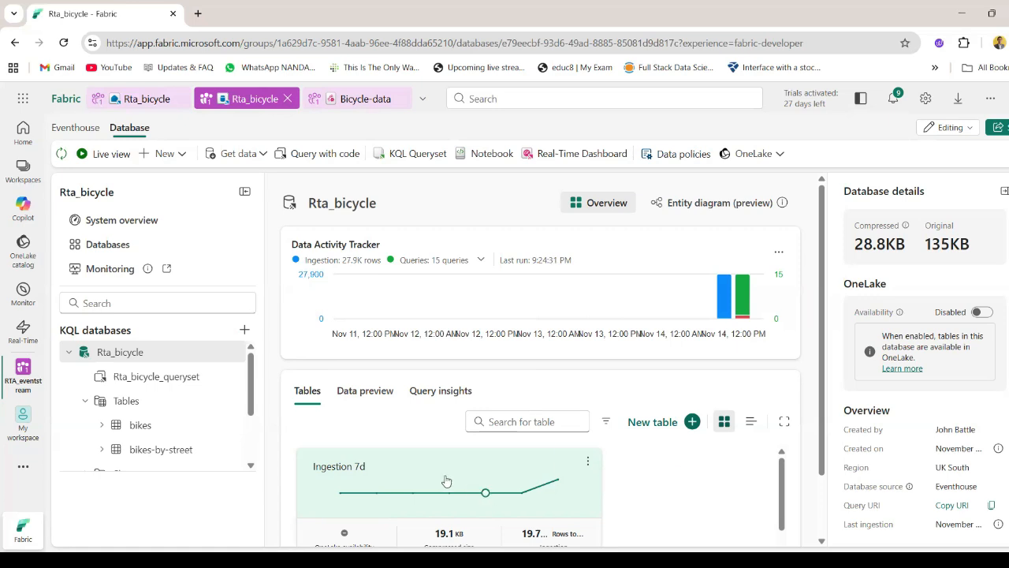
Examine the Rta_bicycle database's table ingestion and the contents of its Shortcuts and Data streams nodes
{"action": "mouse_move", "coordinate": [446, 480]}
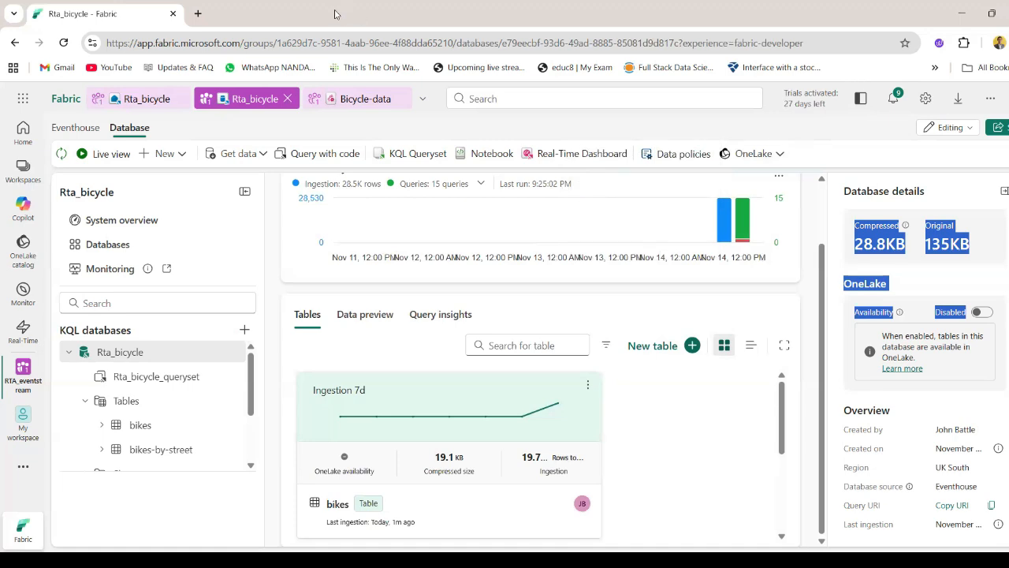
{"action": "scroll", "coordinate": [192, 426], "scroll_direction": "down", "scroll_amount": 2}
{"action": "scroll", "coordinate": [185, 422], "scroll_direction": "up", "scroll_amount": 1}
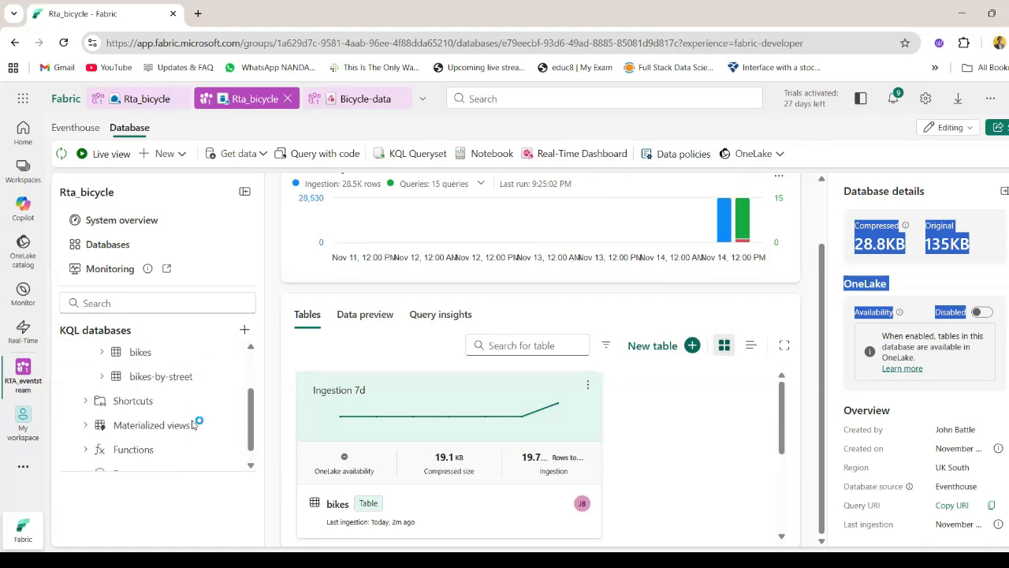
{"action": "left_click", "coordinate": [85, 401]}
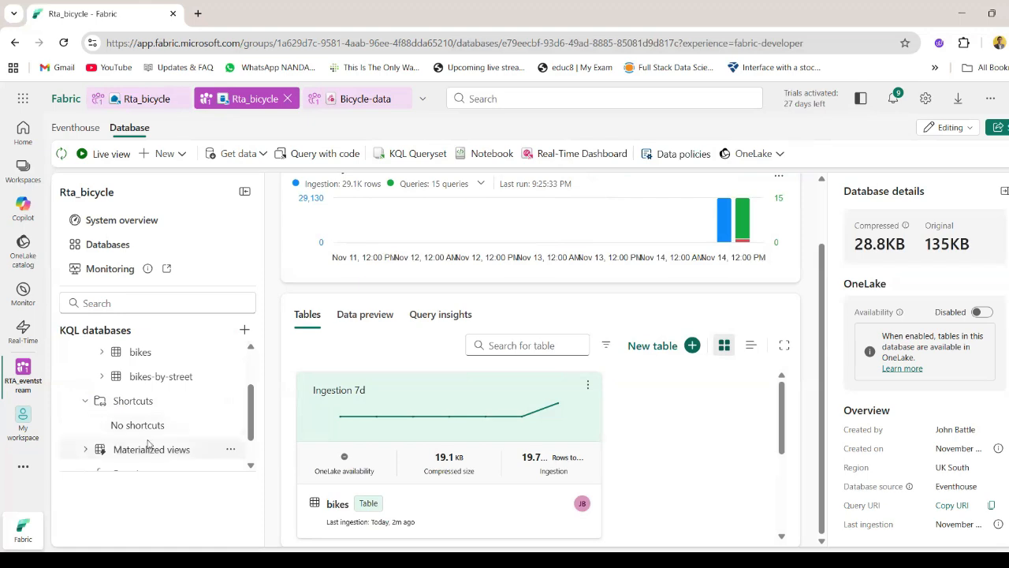
{"action": "scroll", "coordinate": [140, 448], "scroll_direction": "down", "scroll_amount": 2}
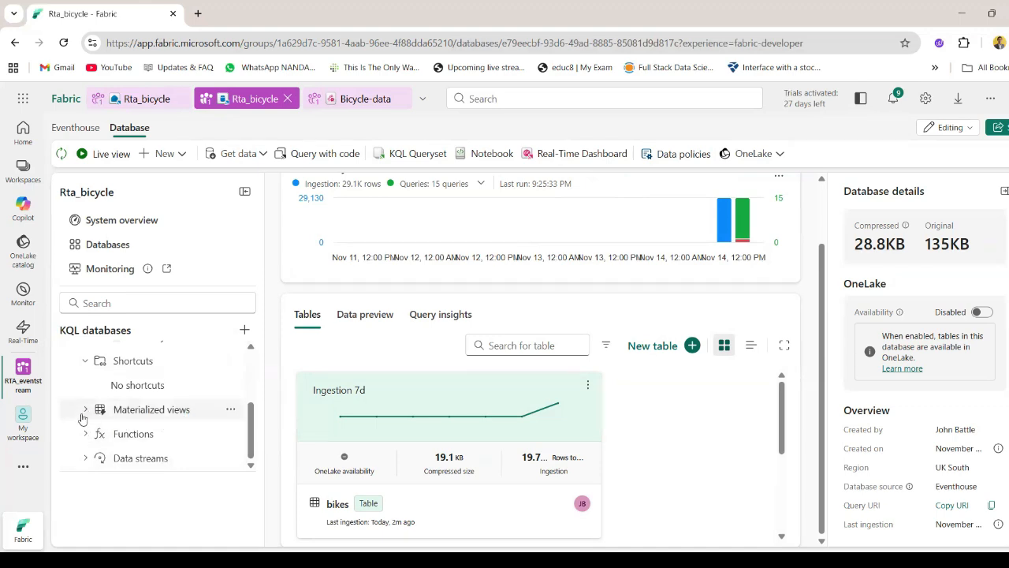
{"action": "left_click", "coordinate": [89, 452]}
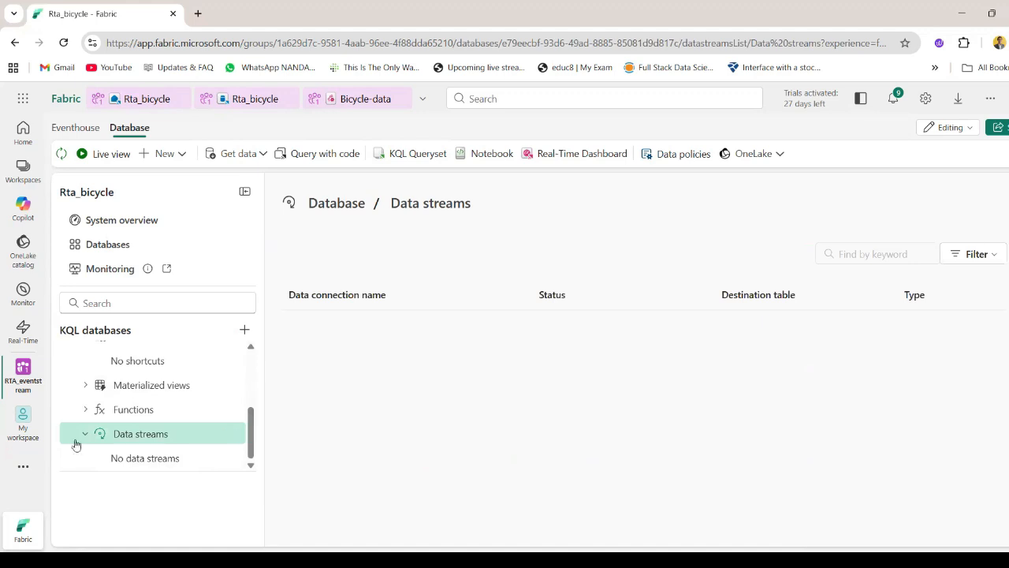
{"action": "scroll", "coordinate": [158, 449], "scroll_direction": "up", "scroll_amount": 2}
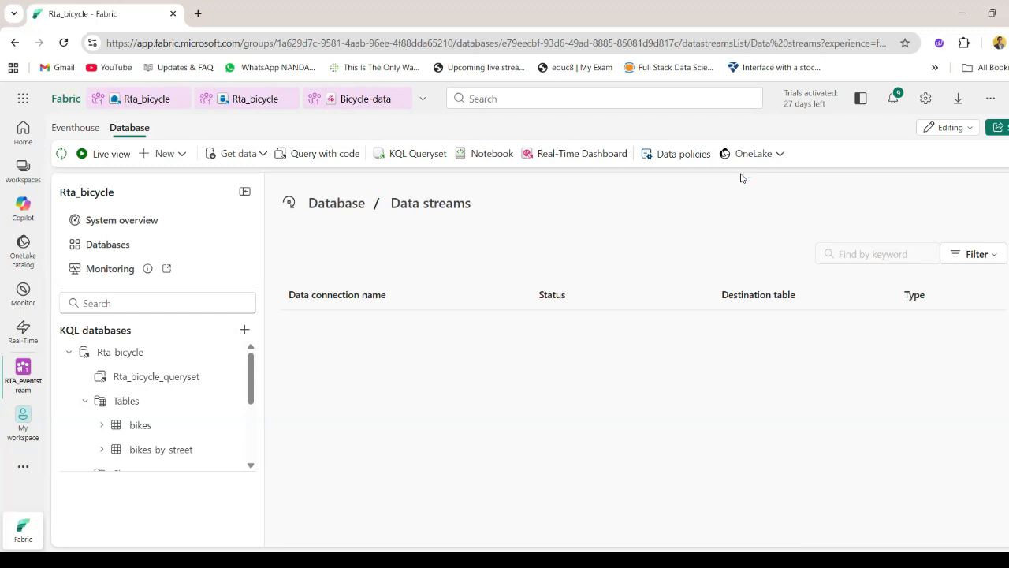
Check the bikes-table destination's data preview in the Bicycle-data eventstream and return to the Rta_bicycle database
{"action": "left_click", "coordinate": [345, 99]}
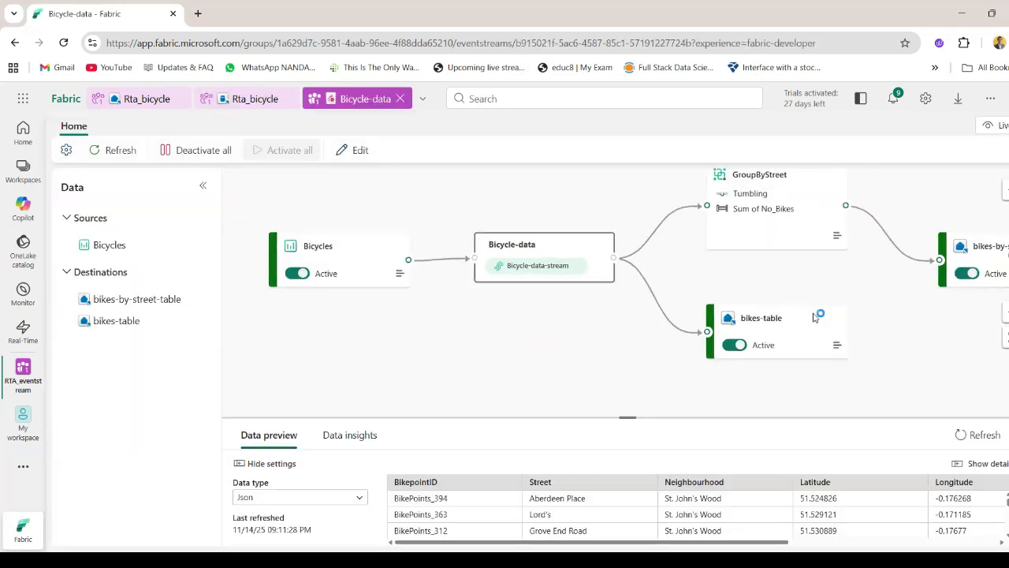
{"action": "left_click", "coordinate": [815, 317]}
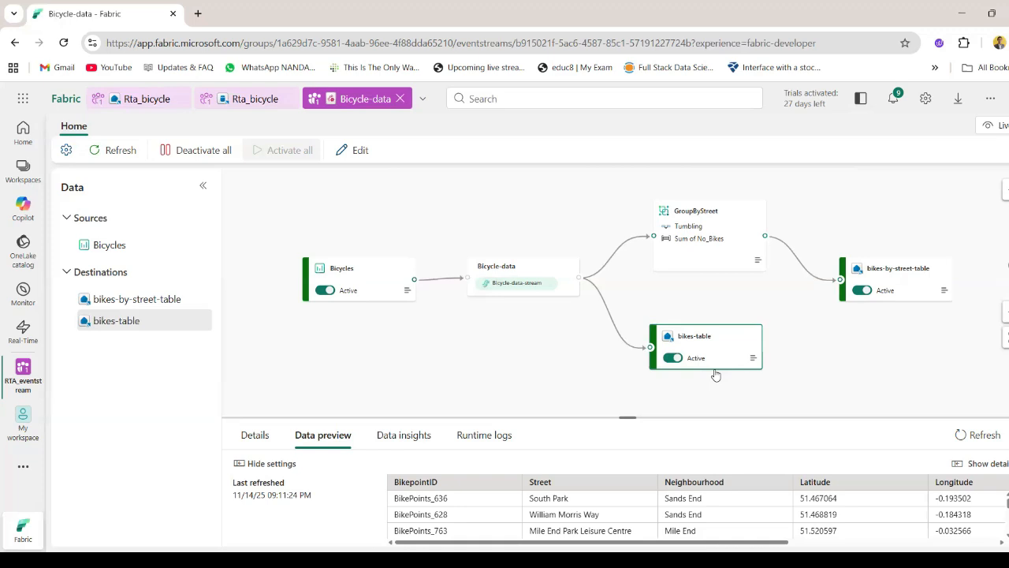
{"action": "left_click", "coordinate": [236, 99]}
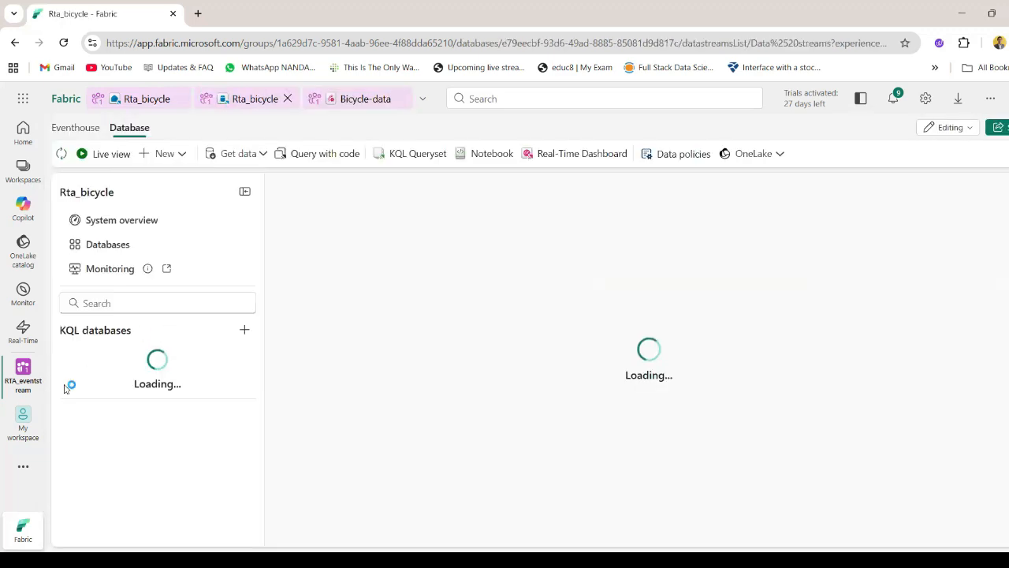
Expand the Rta_bicycle database's Tables node and look over the bikes and bikes-by-street tables
{"action": "left_click", "coordinate": [130, 430]}
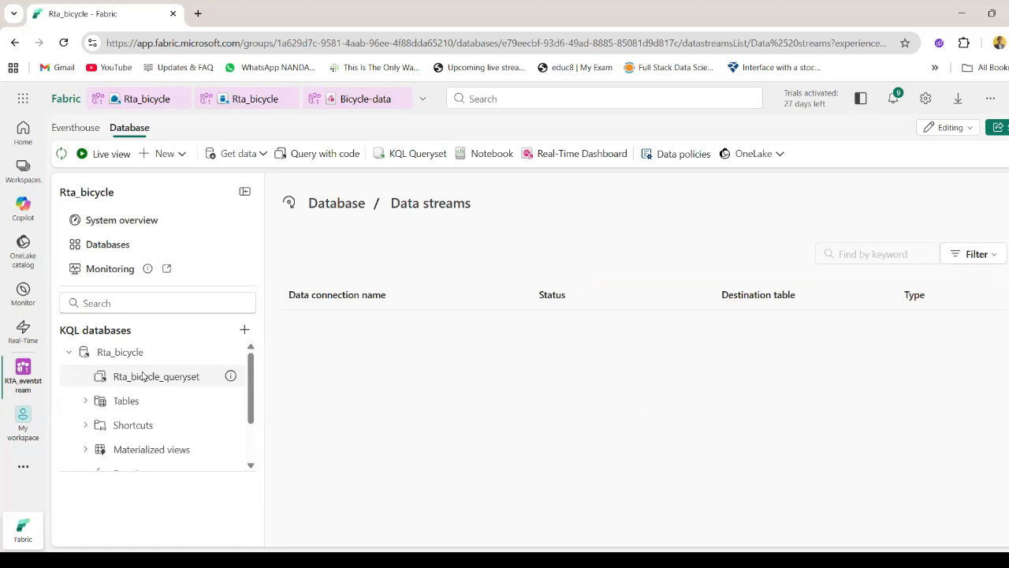
{"action": "left_click", "coordinate": [84, 402]}
{"action": "scroll", "coordinate": [197, 418], "scroll_direction": "down", "scroll_amount": 1}
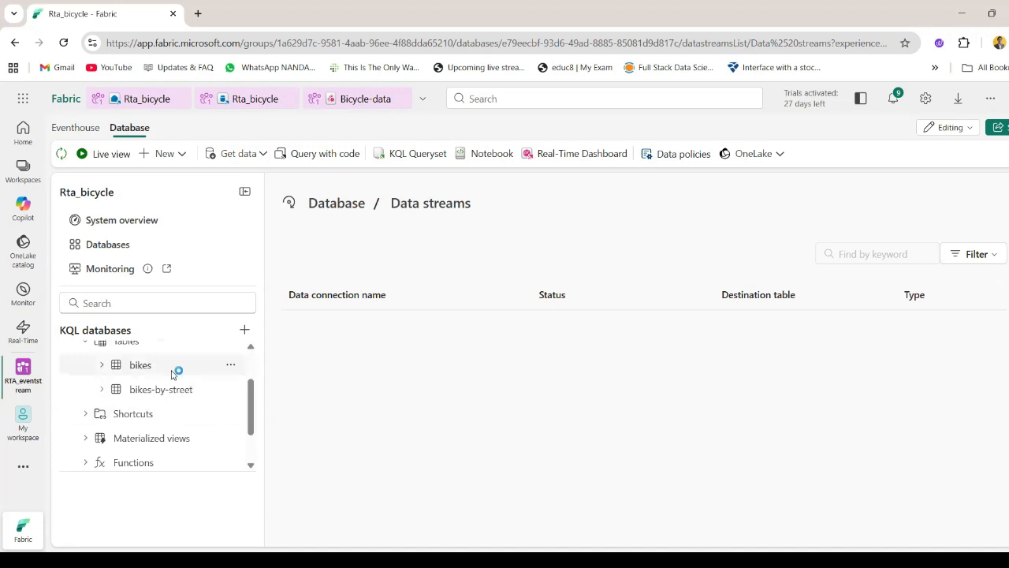
{"action": "scroll", "coordinate": [192, 421], "scroll_direction": "up", "scroll_amount": 1}
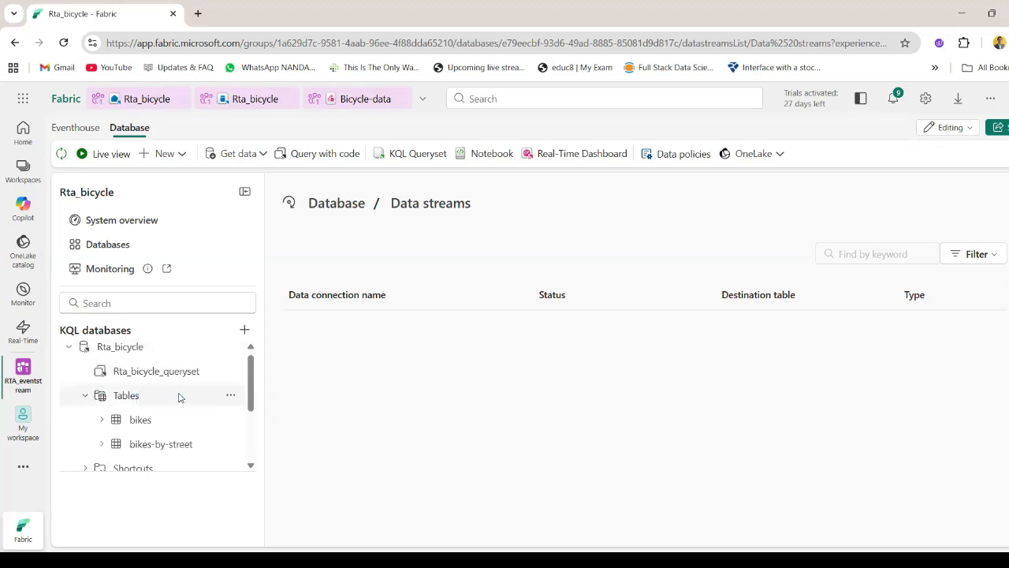
{"action": "scroll", "coordinate": [178, 397], "scroll_direction": "down", "scroll_amount": 1}
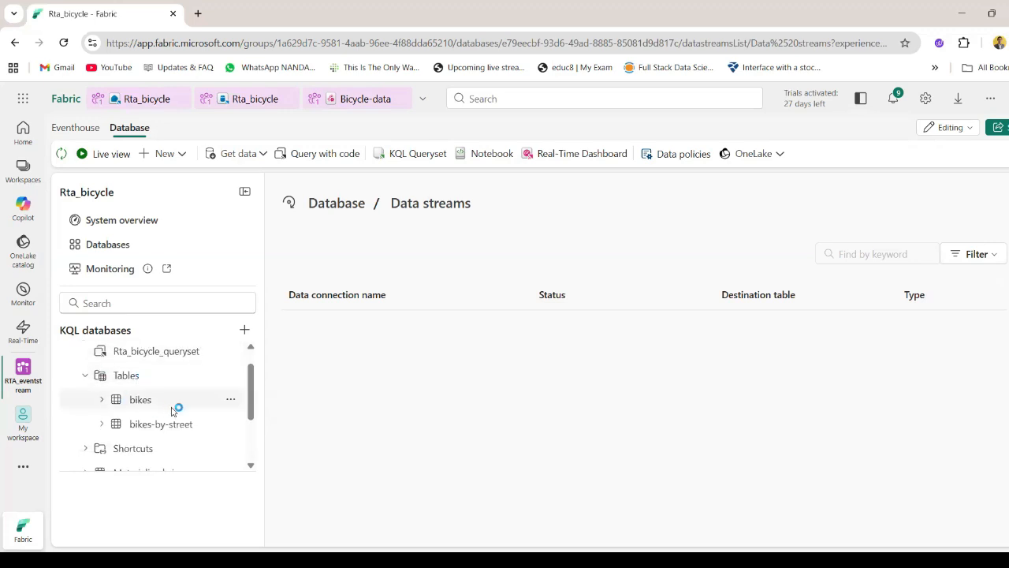